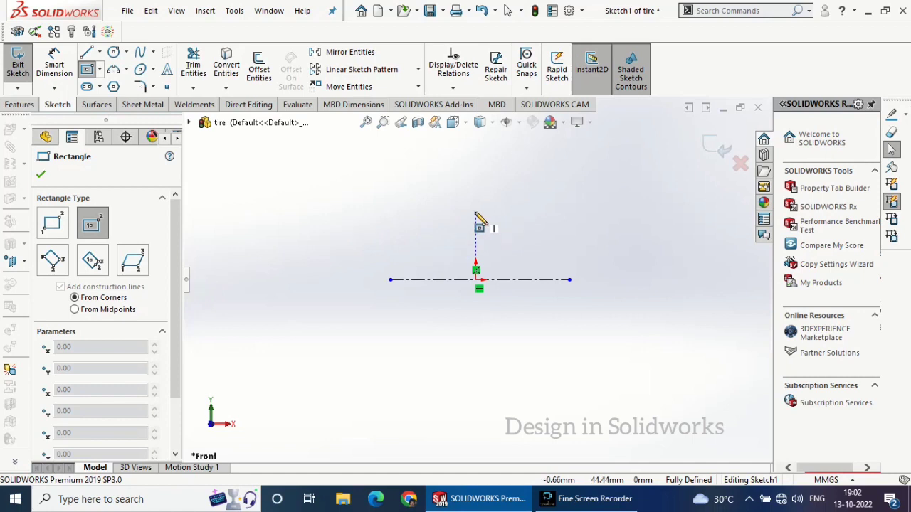
Sketch a center rectangle directly above the origin and dimension its bottom edge 190 mm from the horizontal centerline
left_click(475, 214)
left_click(517, 173)
left_click(64, 67)
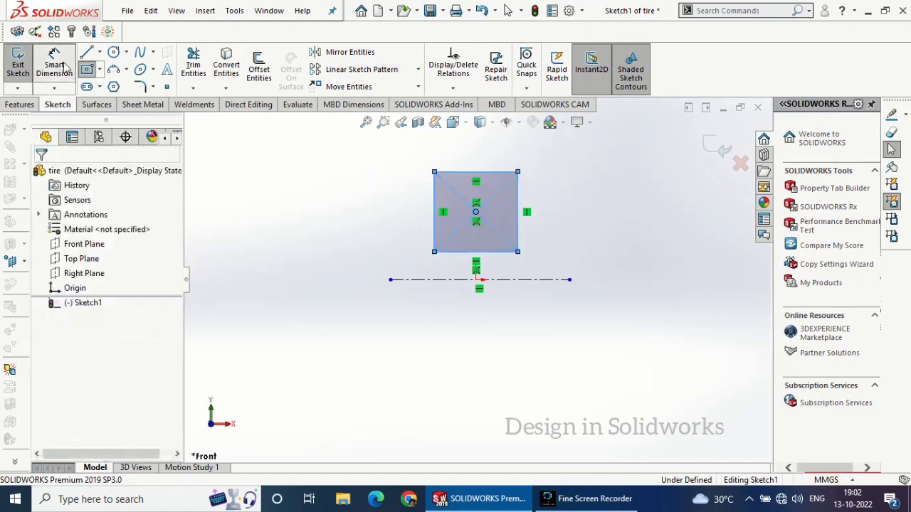
left_click(64, 68)
left_click(462, 280)
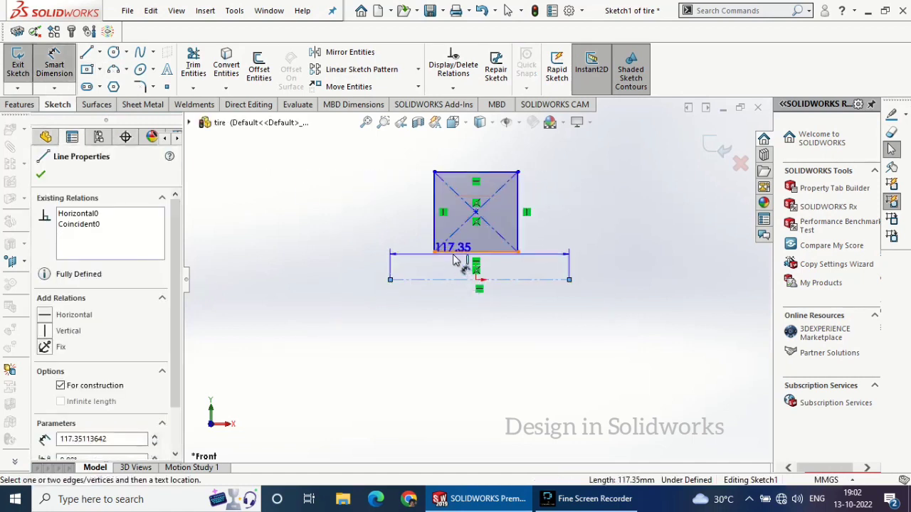
left_click(458, 253)
left_click(371, 257)
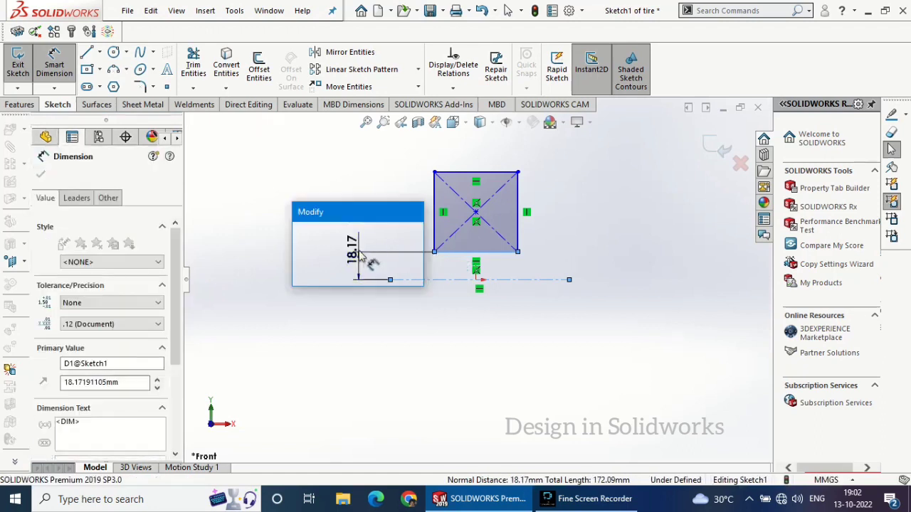
type("19")
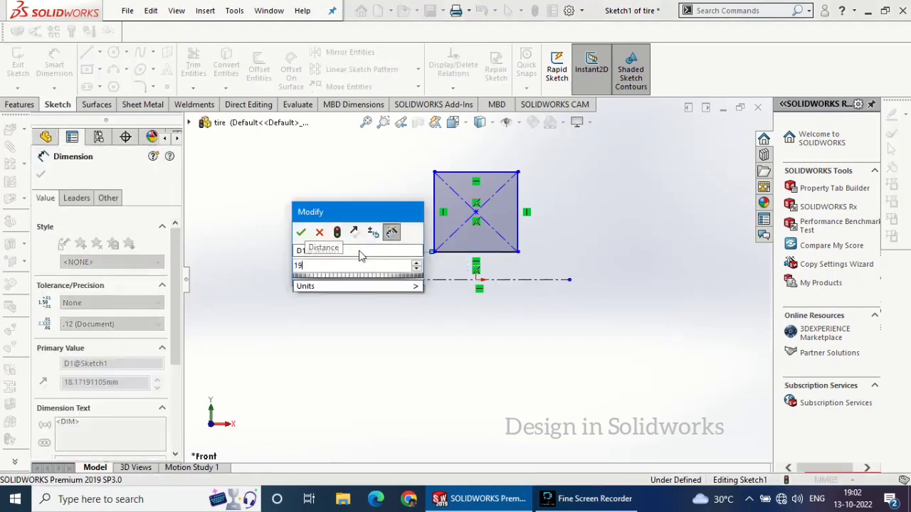
type("0")
key("Return")
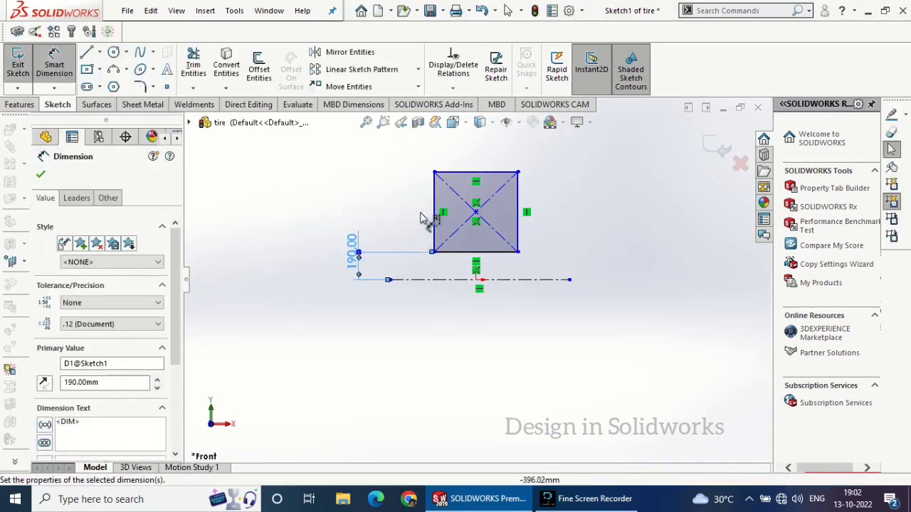
Dimension the rectangle's left side to set its height to 215 mm
left_click(431, 197)
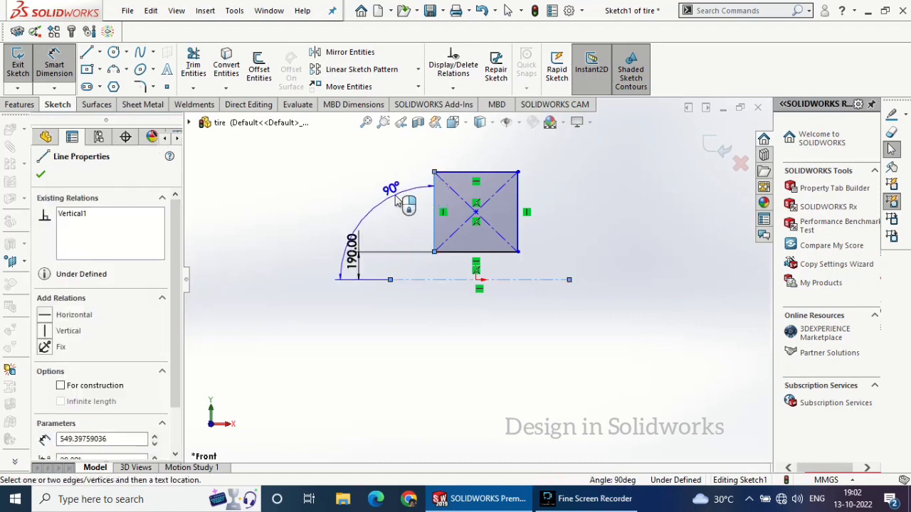
left_click(391, 192)
left_click(388, 194)
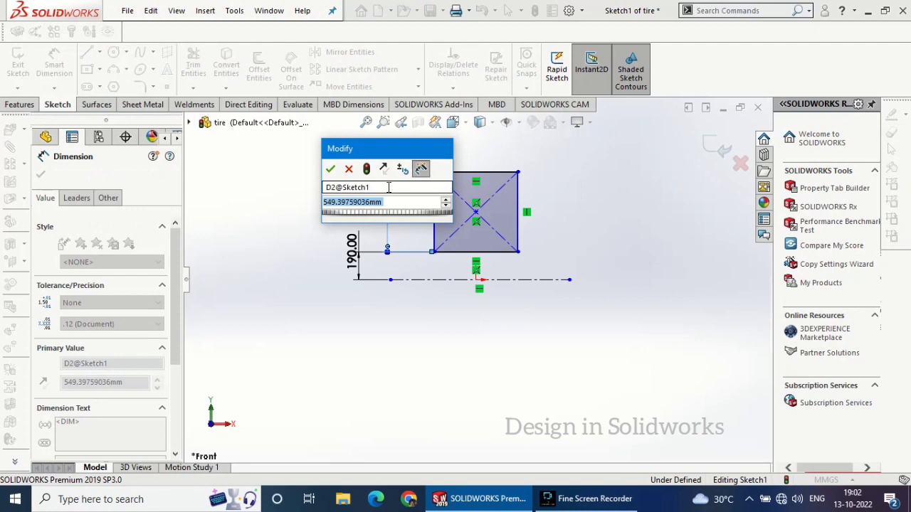
type("215")
key("Return")
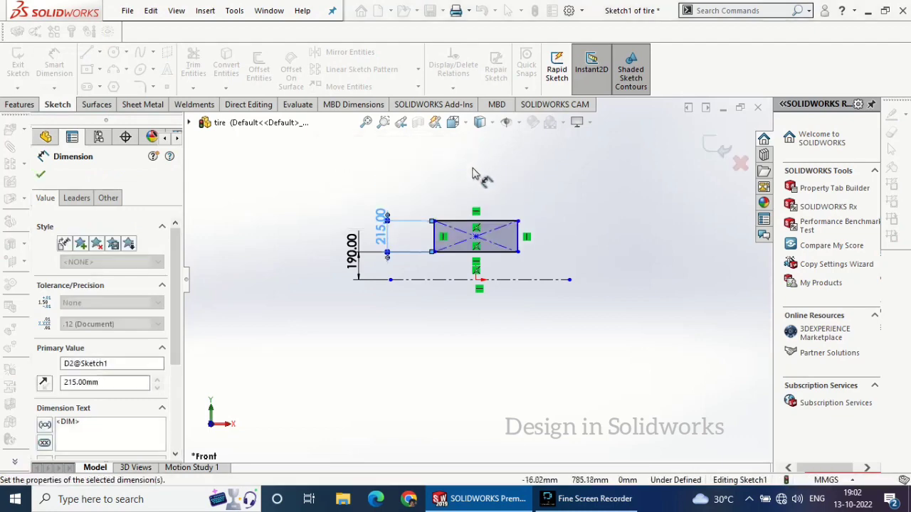
Dimension the rectangle's top edge to set its width to 200 mm, and finish dimensioning
left_click(486, 220)
left_click(493, 222)
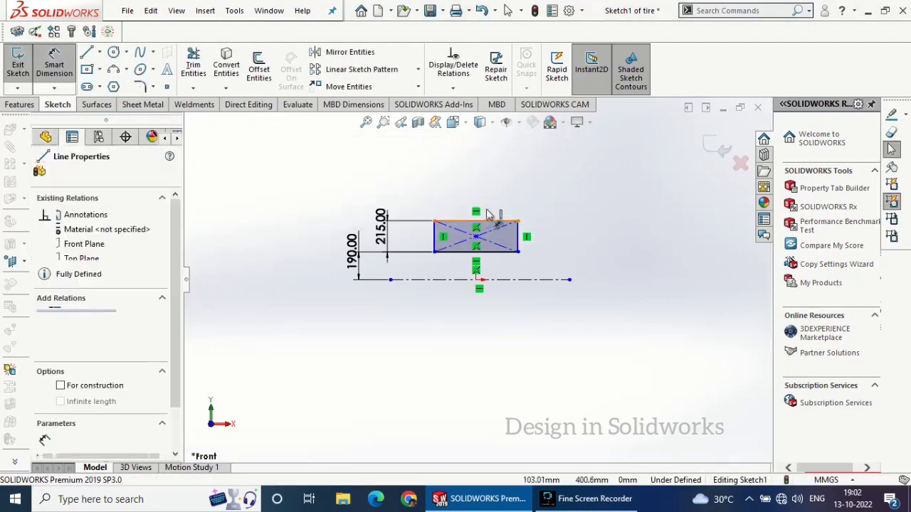
left_click(482, 198)
type("2")
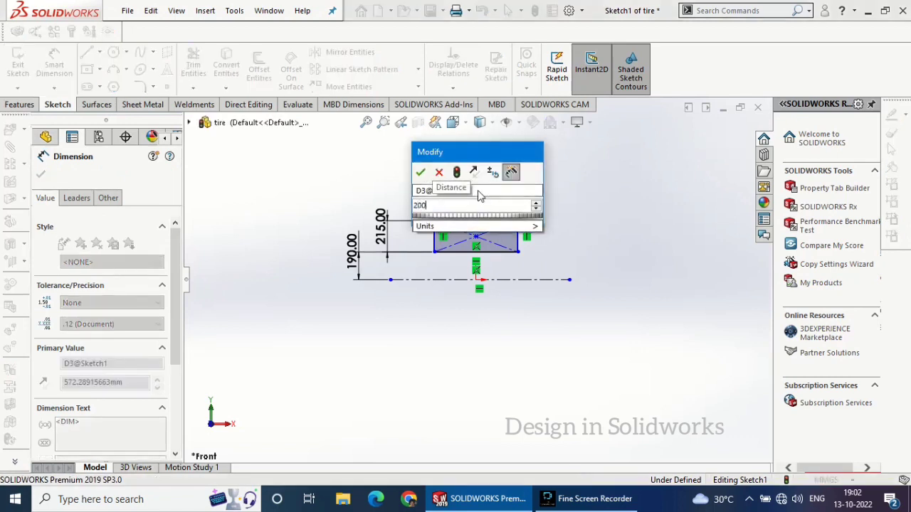
type("00")
key("Return")
scroll(477, 228, "down", 5)
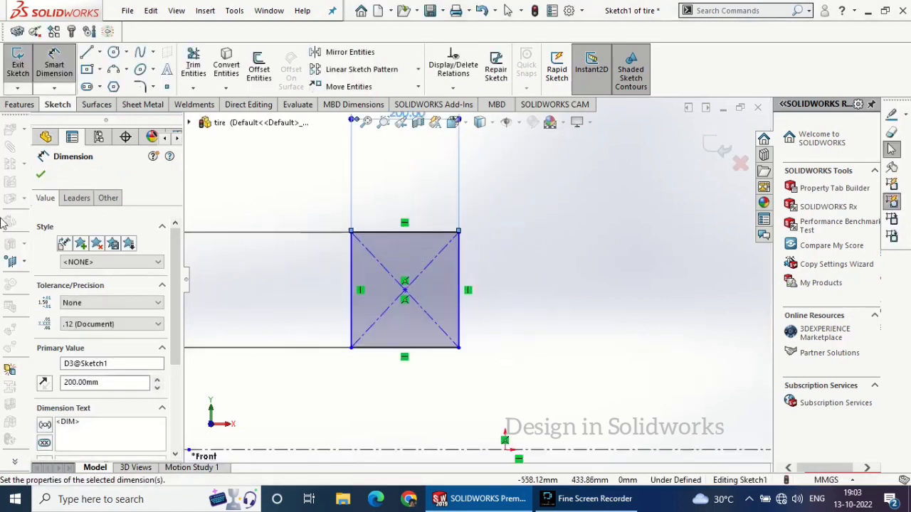
left_click(44, 177)
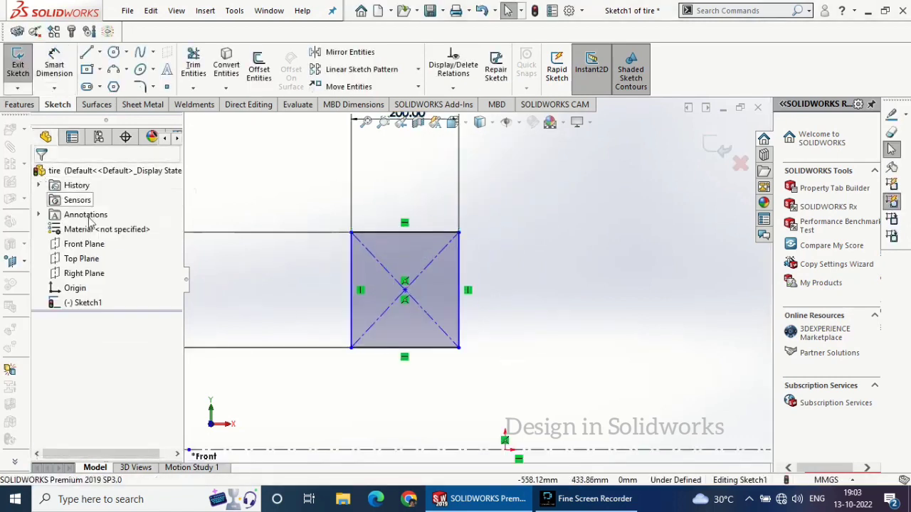
Add a vertical relation between the rectangle's center point and the origin
left_click(405, 291)
key("f")
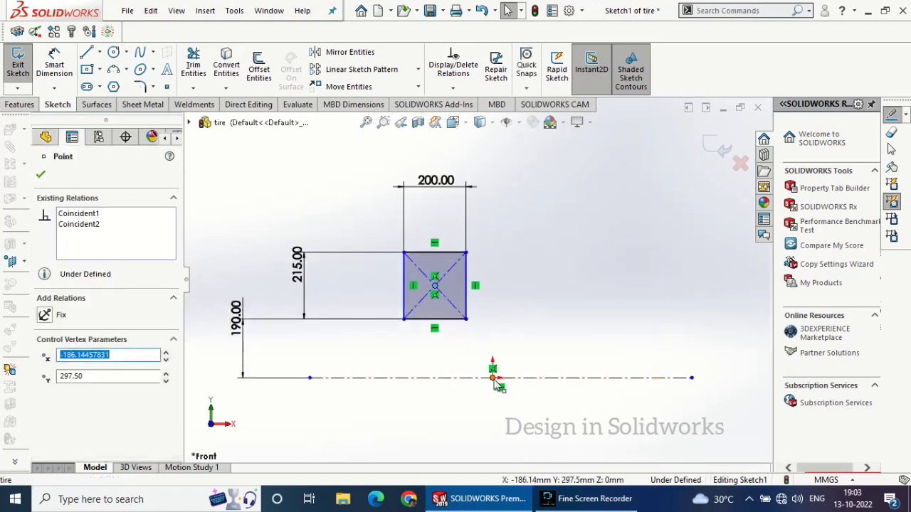
left_click(493, 378, "ctrl")
left_click(533, 339)
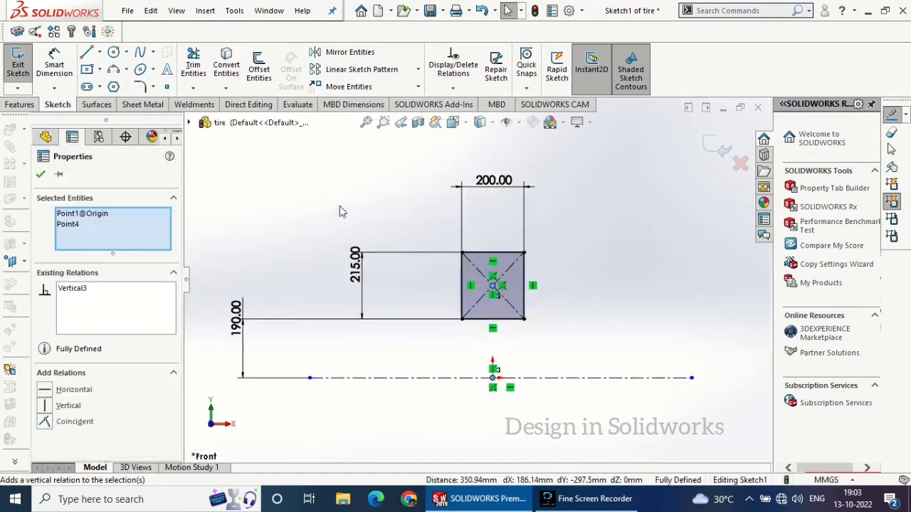
left_click(41, 176)
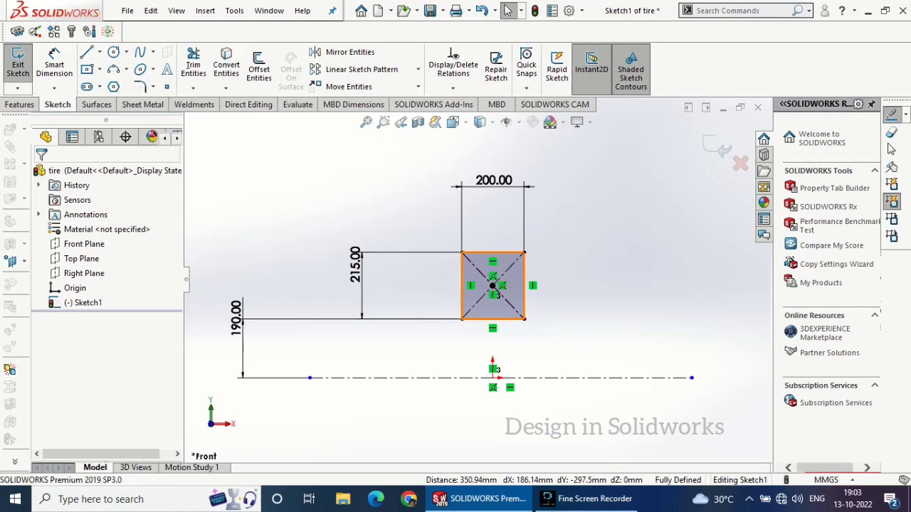
Convert the rectangle's four sides to construction geometry
left_click(511, 276)
scroll(116, 386, "down", 3)
left_click(62, 433)
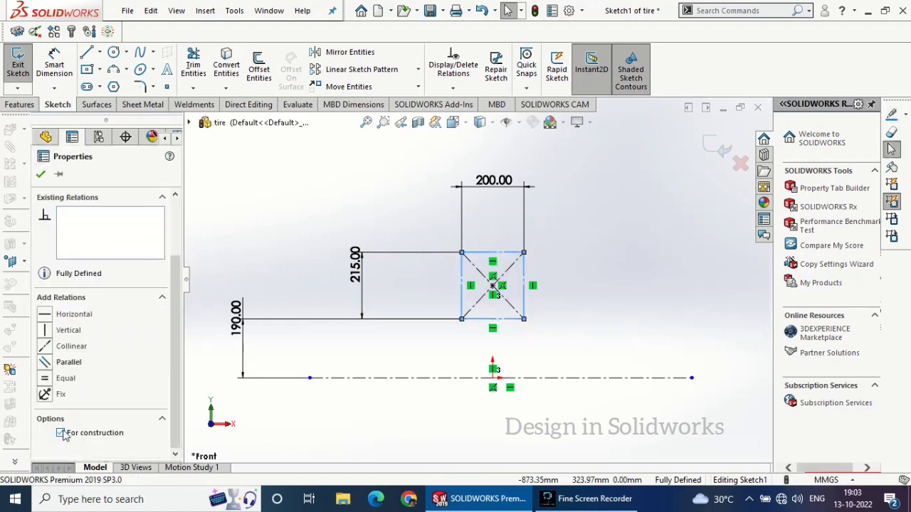
left_click(41, 175)
Place a sketch point just inside the rectangle's upper-left corner, at about X -76 mm, Y 394 mm
scroll(456, 284, "down", 5)
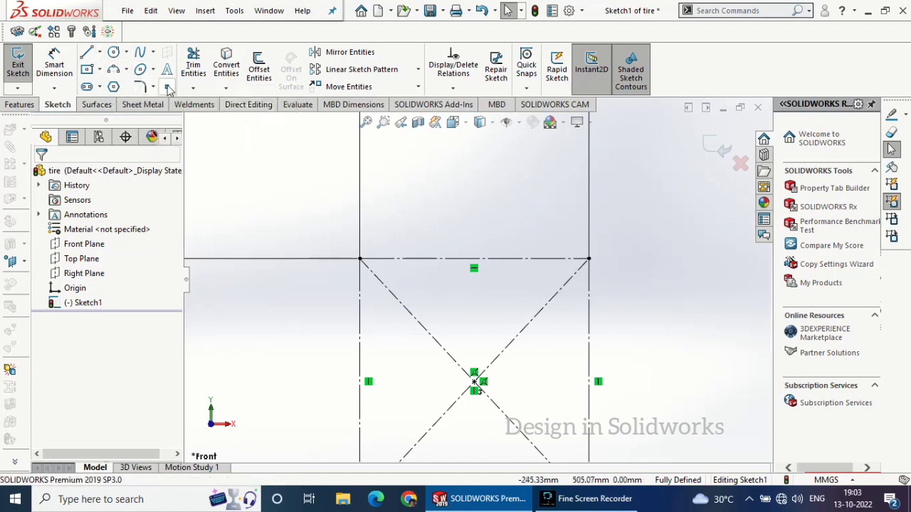
left_click(168, 87)
left_click(387, 273)
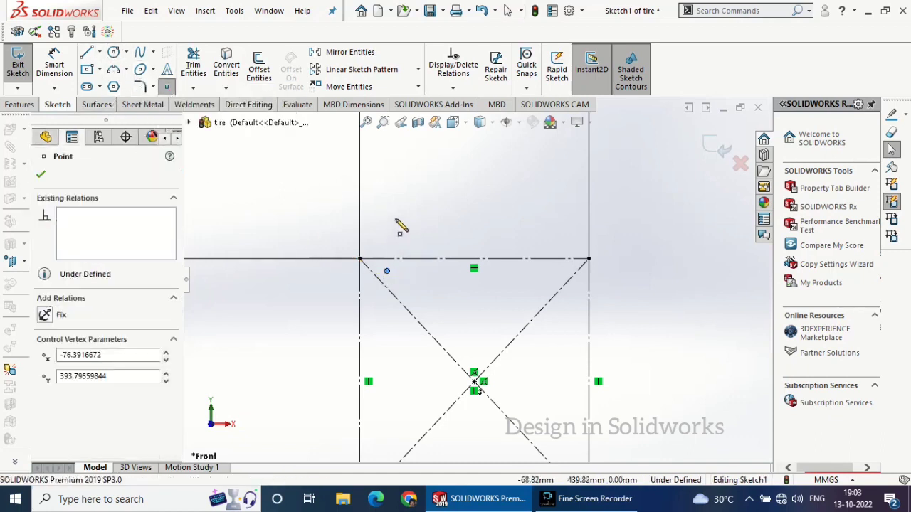
key("Escape")
left_click(87, 53)
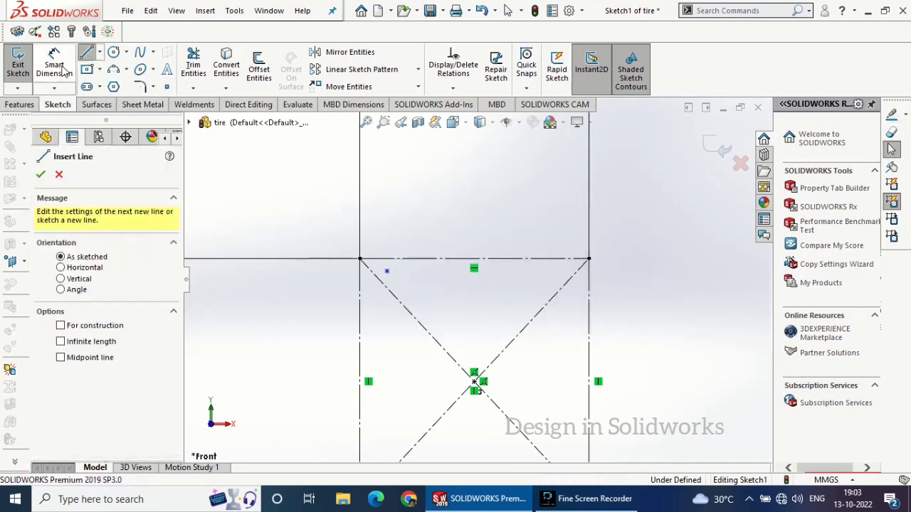
key("Escape")
Dimension the new point 8 mm below the rectangle's top edge
left_click(387, 270)
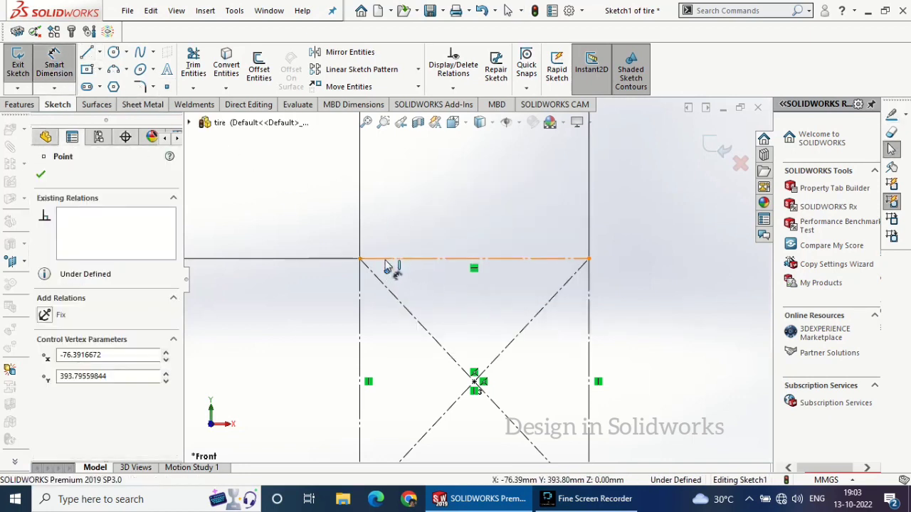
left_click(313, 259)
left_click(289, 277)
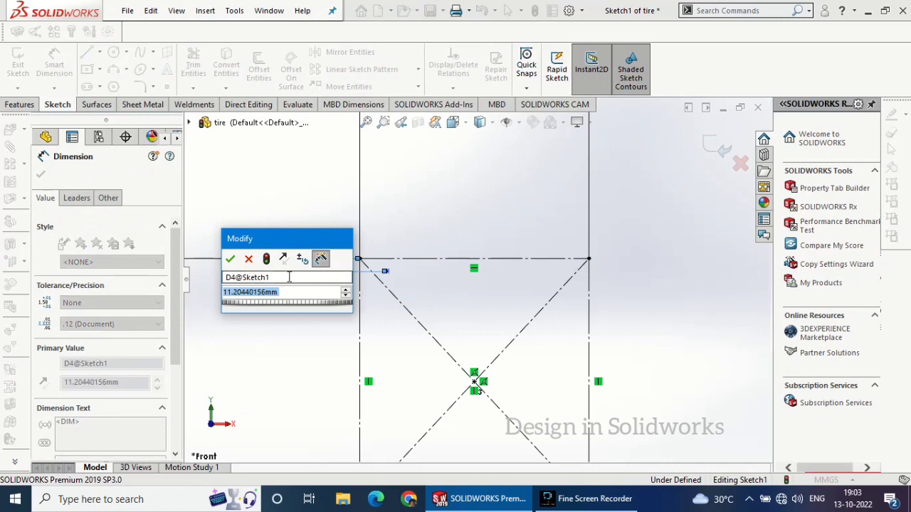
type("8")
key("Return")
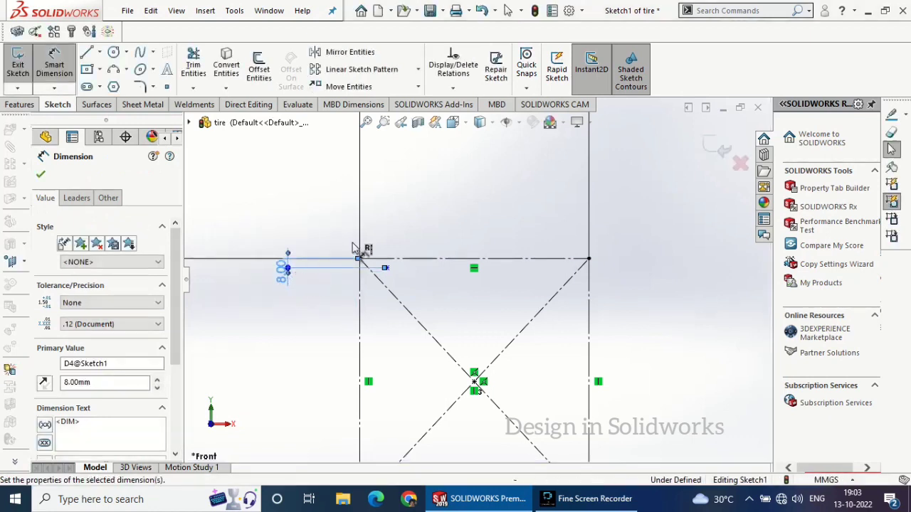
Dimension the point 25 mm horizontally from the rectangle's left side
left_click(385, 269)
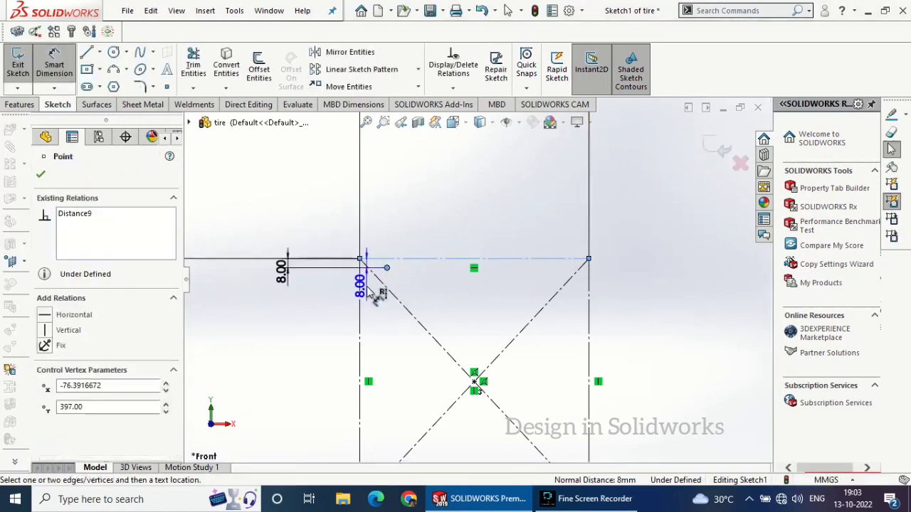
left_click(359, 248)
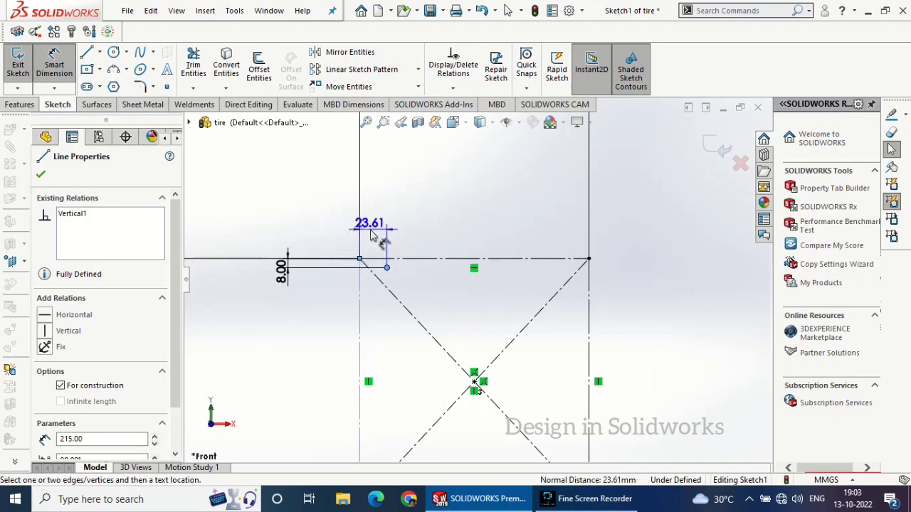
left_click(370, 237)
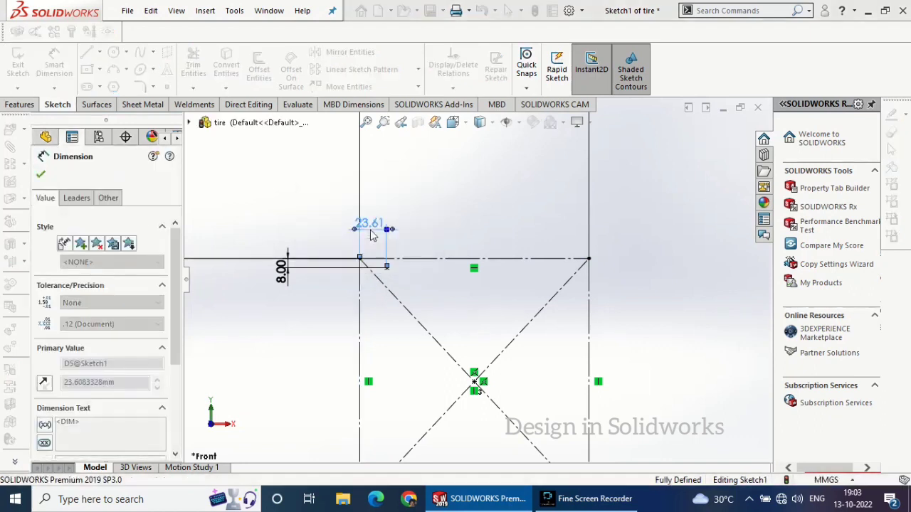
left_click(41, 175)
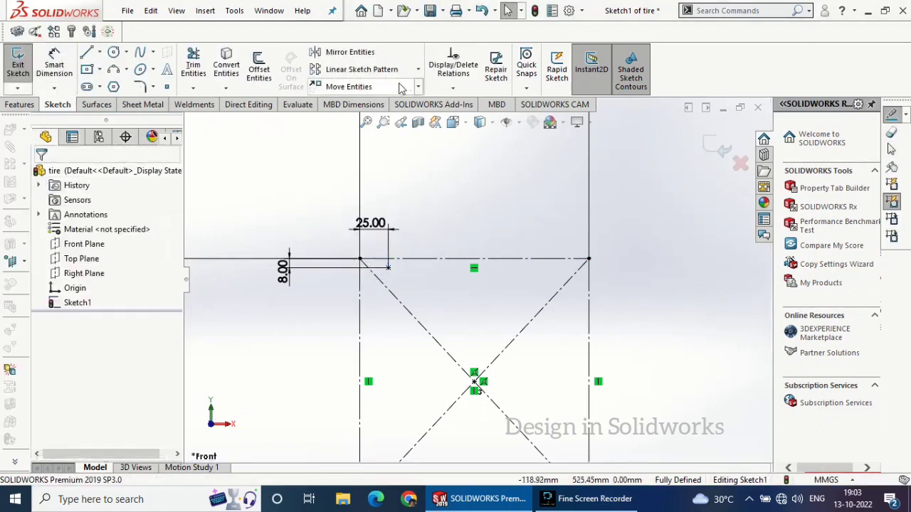
Sketch a short vertical centerline upward from the origin, ending below the rectangle
scroll(475, 270, "up", 3)
left_click(101, 54)
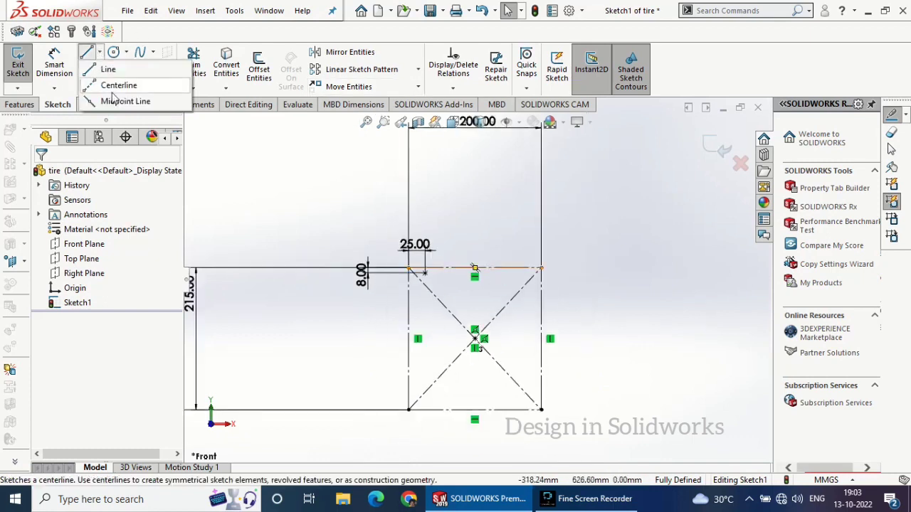
left_click(112, 87)
scroll(399, 282, "up", 3)
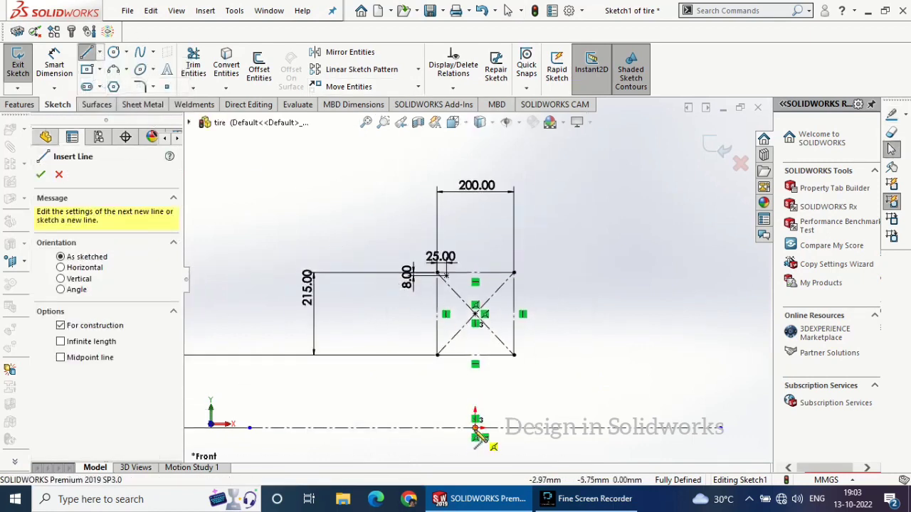
left_click(475, 429)
right_click(520, 391)
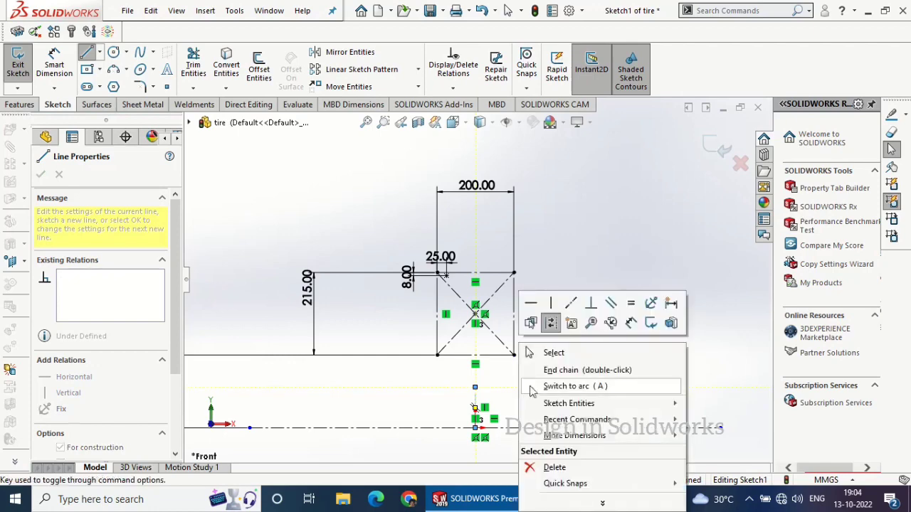
left_click(533, 352)
Mirror a copy of the sketch point about the short vertical centerline
scroll(502, 325, "down", 2)
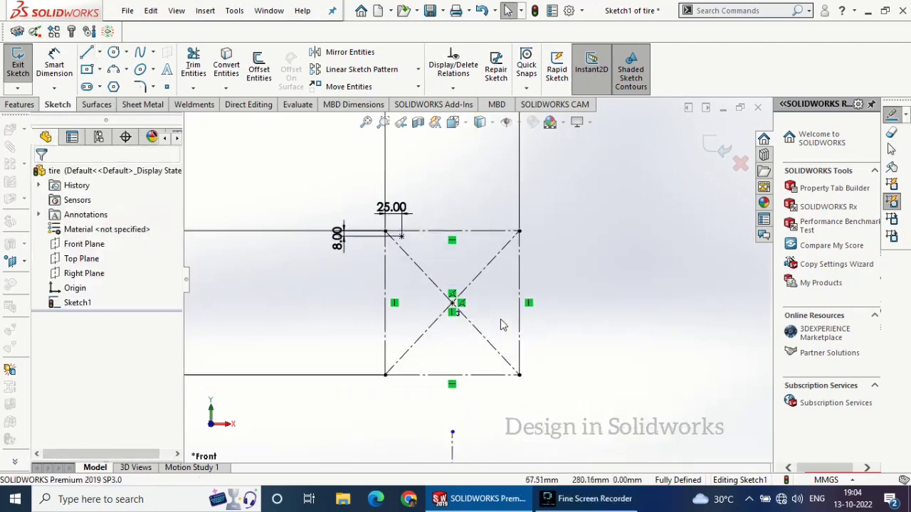
left_click(349, 53)
left_click(401, 237)
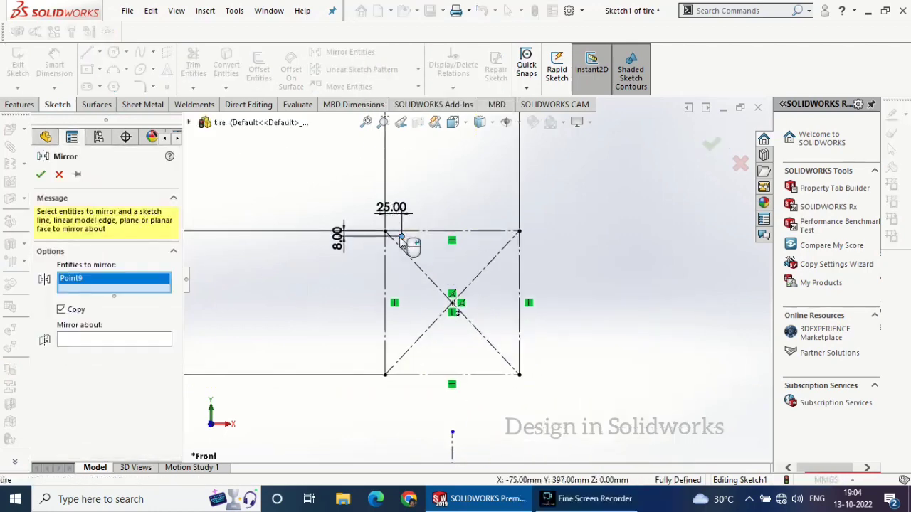
left_click(150, 340)
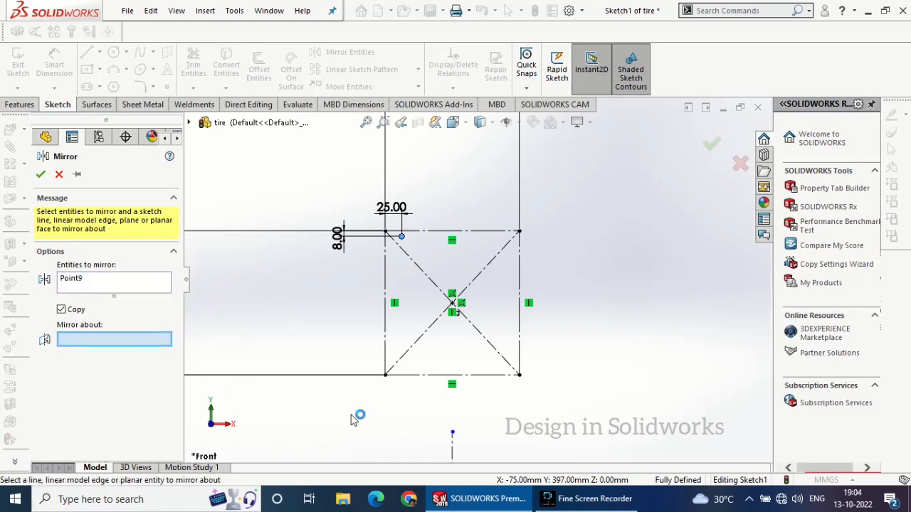
left_click(454, 450)
left_click(40, 176)
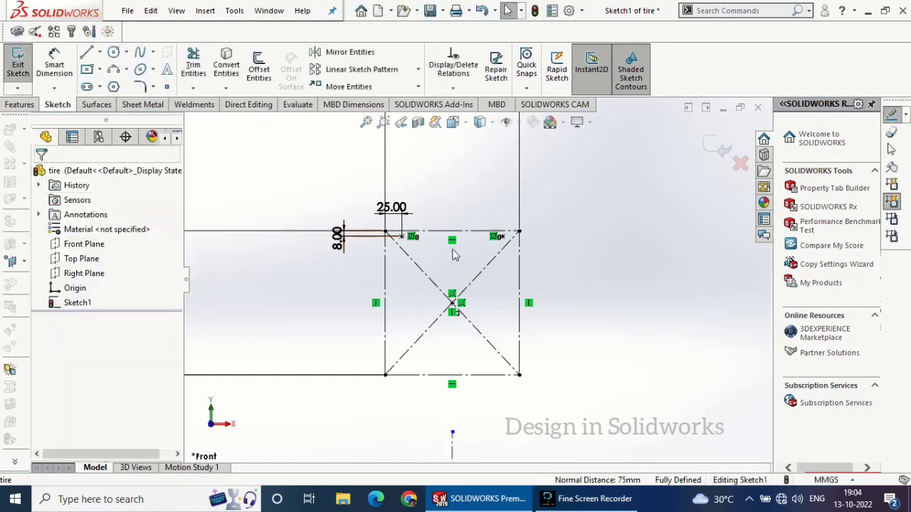
Draw a three-point arc between the two mirrored sketch points, with its crown tangent to the rectangle's top edge
scroll(466, 233, "down", 3)
scroll(465, 239, "up", 1)
scroll(462, 238, "up", 3)
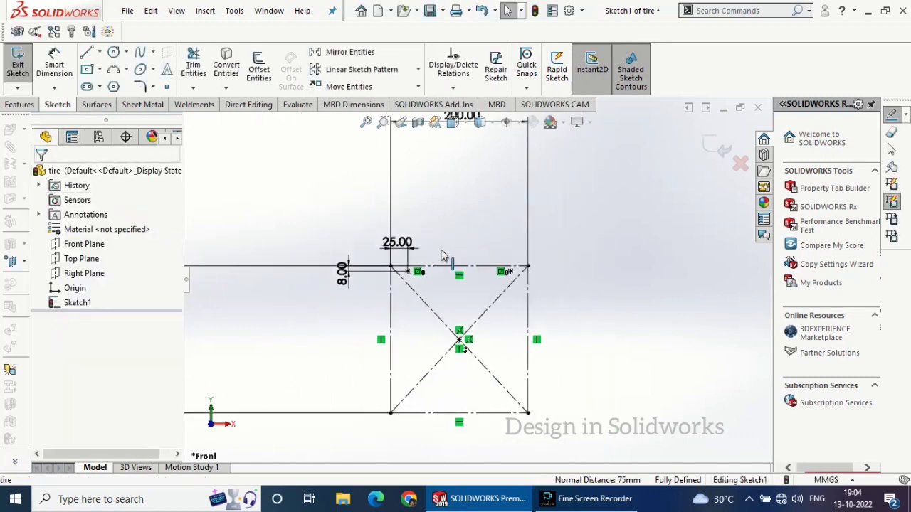
scroll(440, 250, "down", 4)
left_click(113, 69)
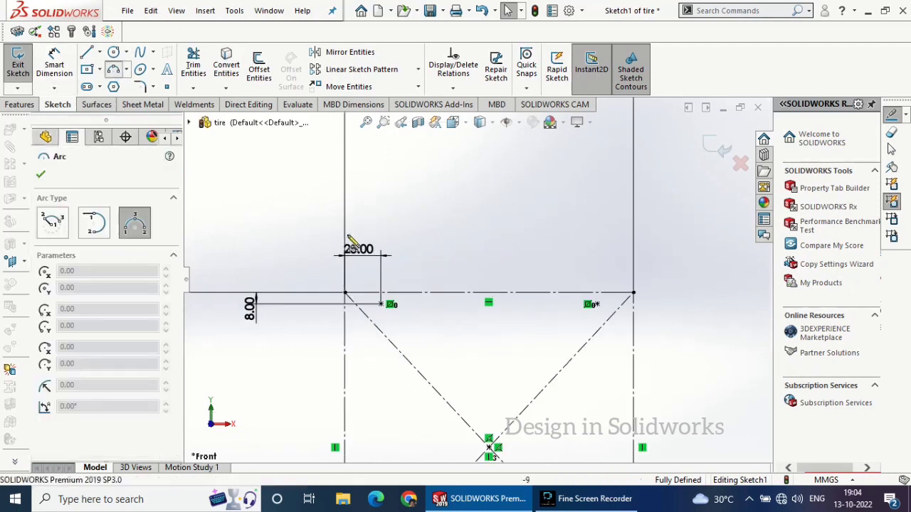
left_click(382, 304)
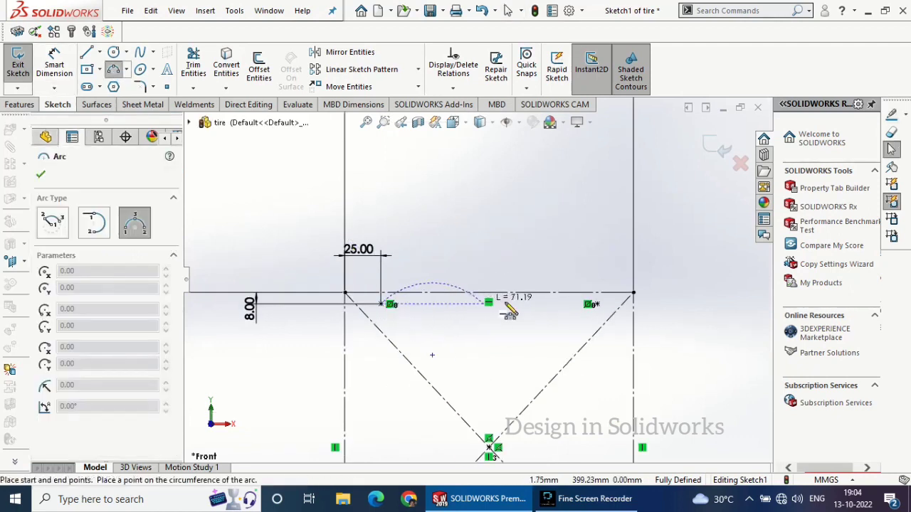
left_click(591, 305)
left_click(496, 301)
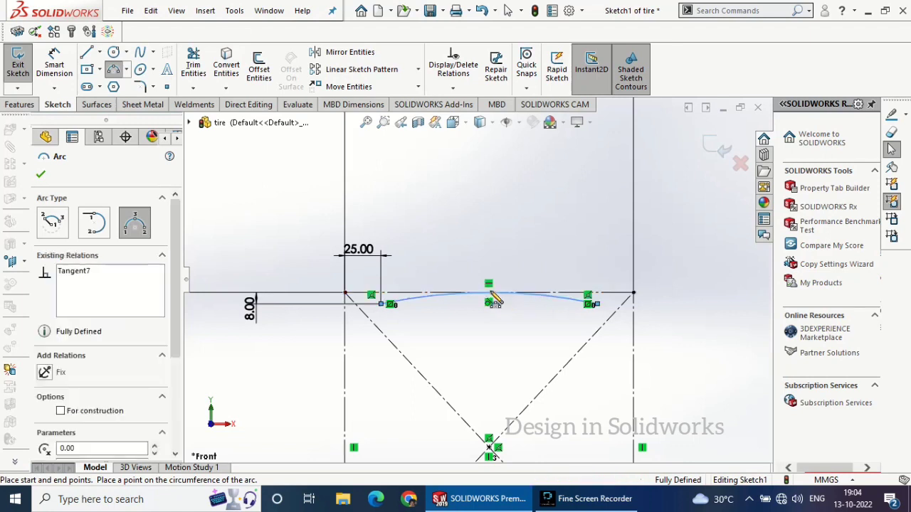
right_click(500, 263)
left_click(519, 263)
Draw a three-point arc of about 185 mm radius from the crown arc's left end to the midpoint of the rectangle's left side
scroll(495, 259, "up", 2)
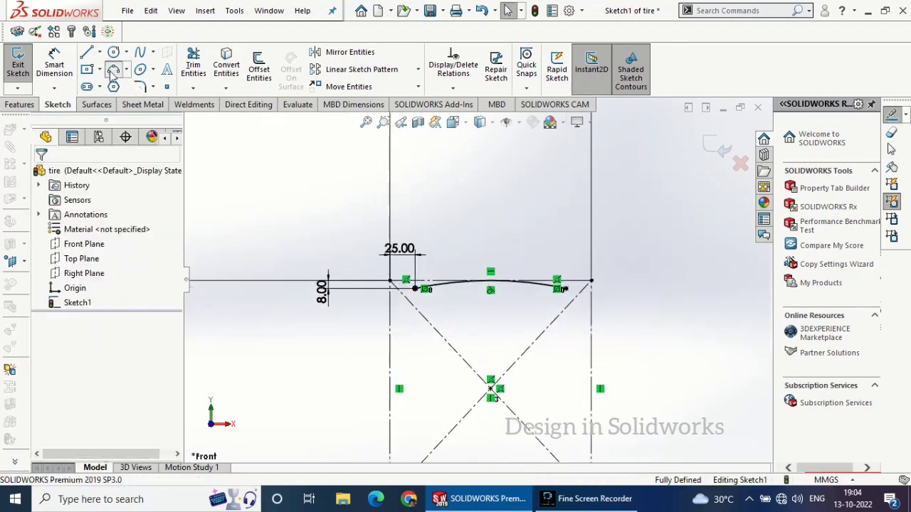
left_click(113, 71)
left_click(390, 282)
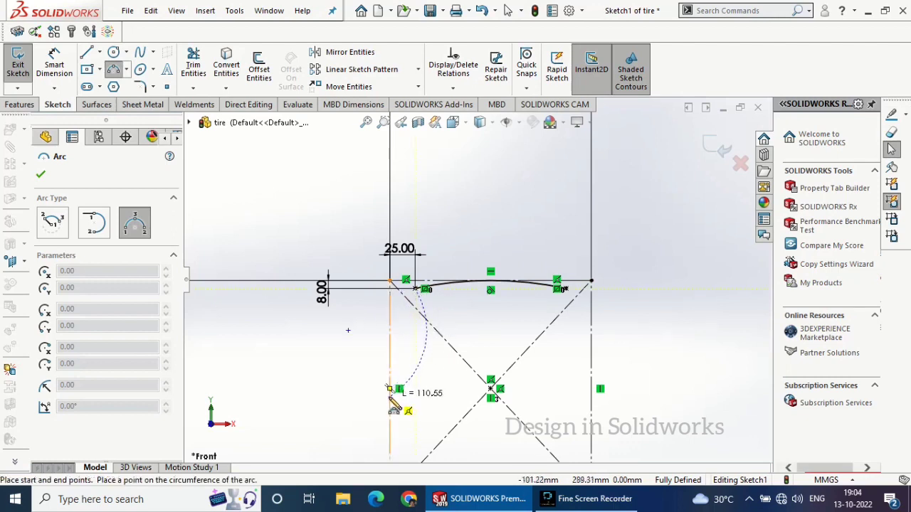
left_click(390, 388)
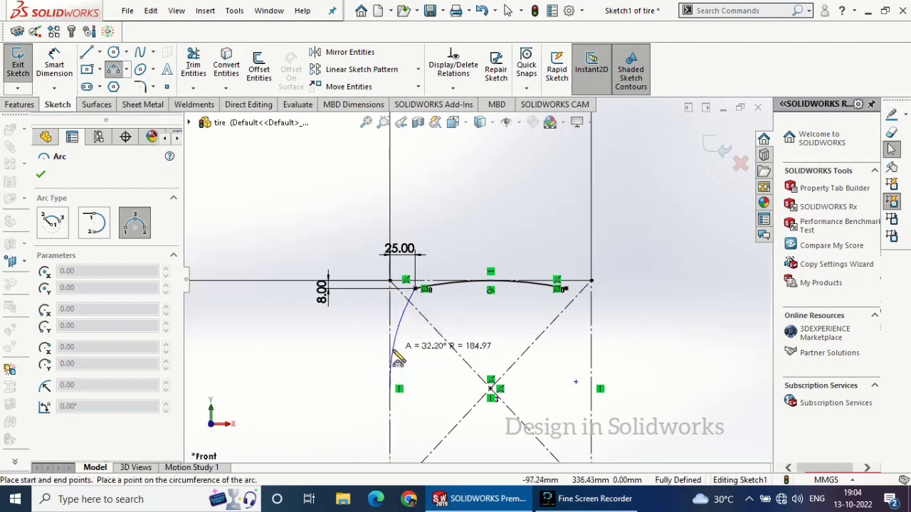
left_click(396, 355)
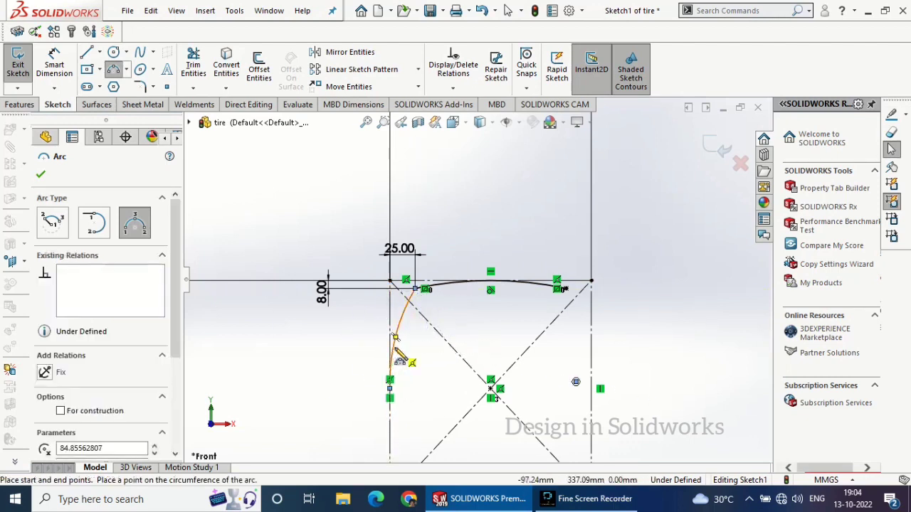
right_click(301, 326)
left_click(320, 335)
Make the side arc tangent to the rectangle's left side
left_click(397, 335)
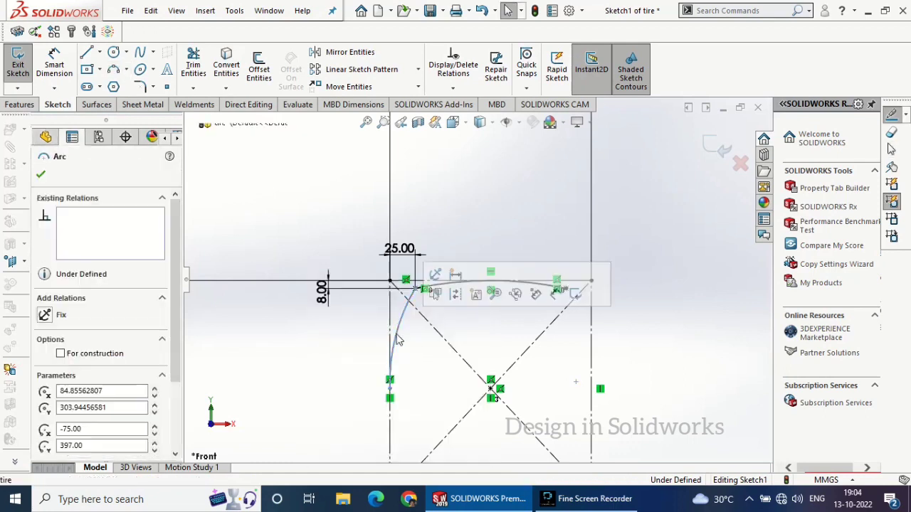
left_click(391, 331, "ctrl")
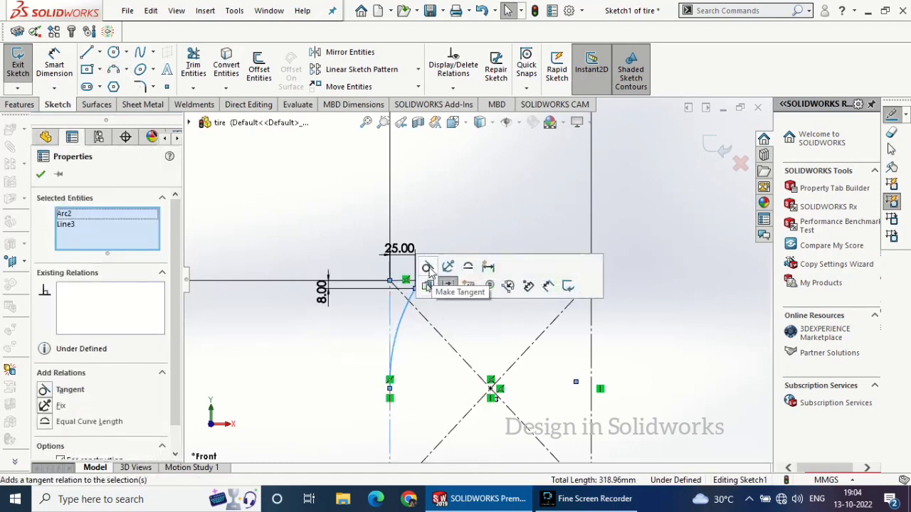
left_click(429, 268)
left_click(41, 175)
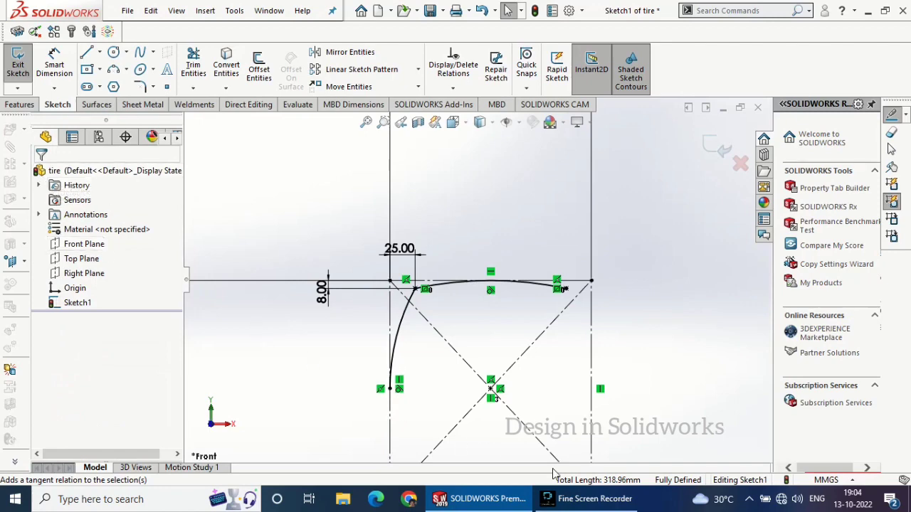
left_click(594, 498)
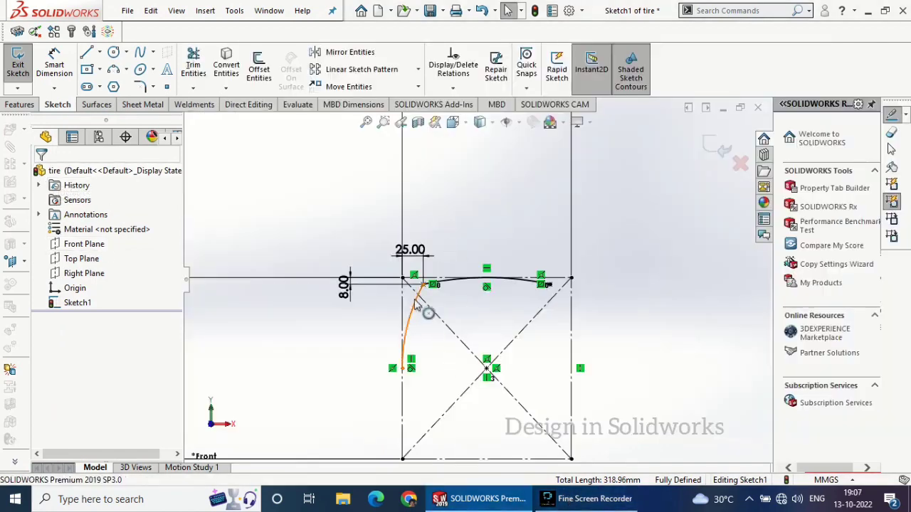
Draw a two-point spline from the side arc's lower end to the rectangle's bottom edge, right of its left corner
scroll(447, 344, "up", 1)
scroll(447, 334, "down", 2)
scroll(467, 357, "up", 1)
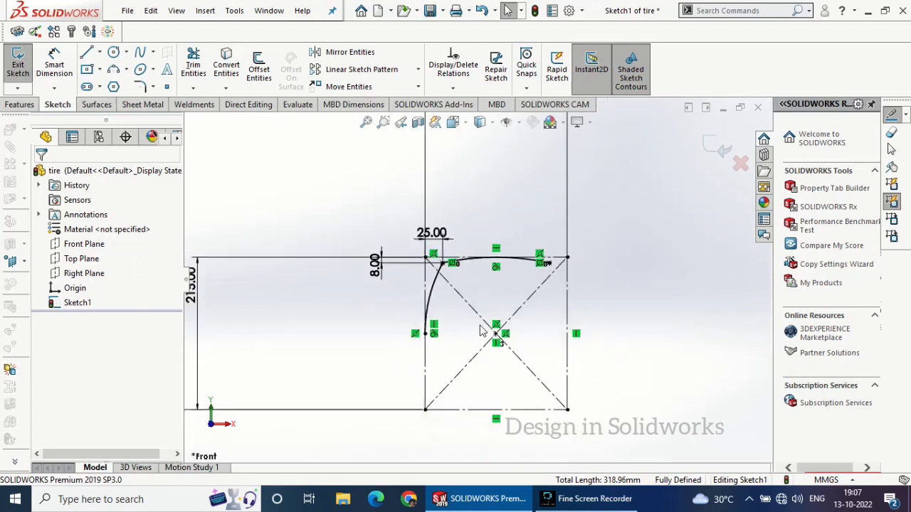
scroll(427, 270, "down", 2)
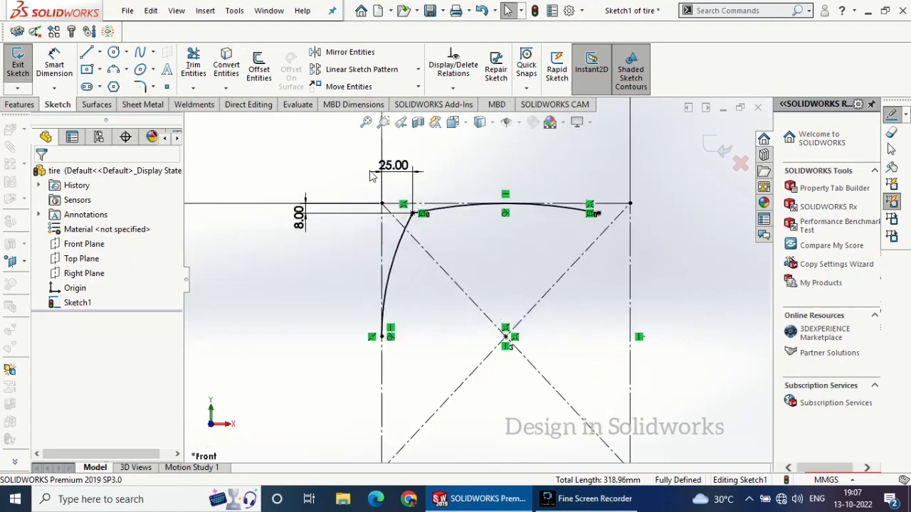
left_click(113, 71)
left_click(140, 54)
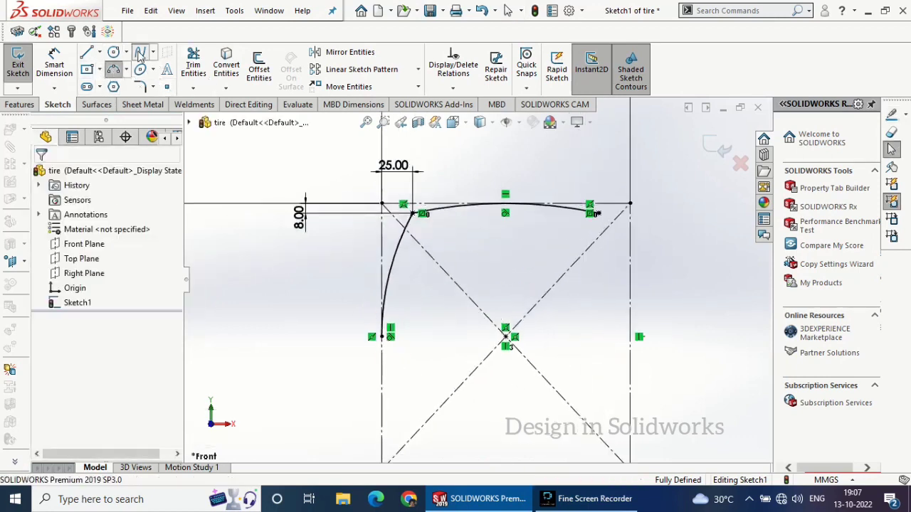
scroll(475, 279, "up", 2)
left_click(410, 319)
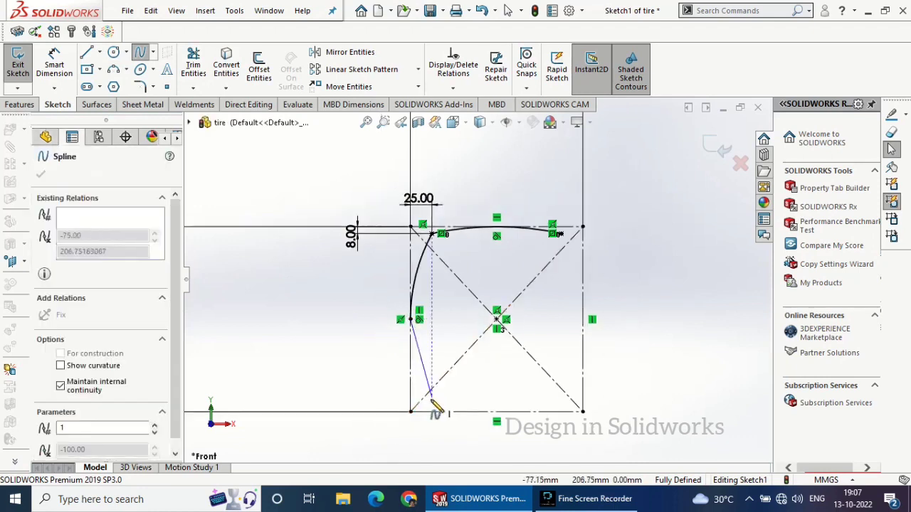
double_click(446, 411)
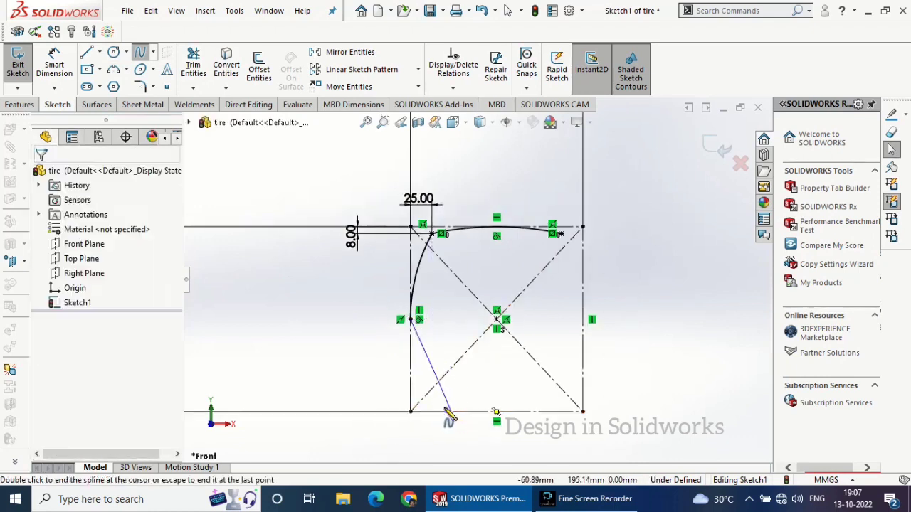
Add a tangent relation between the side arc and the spline
scroll(423, 359, "down", 3)
left_click(410, 233)
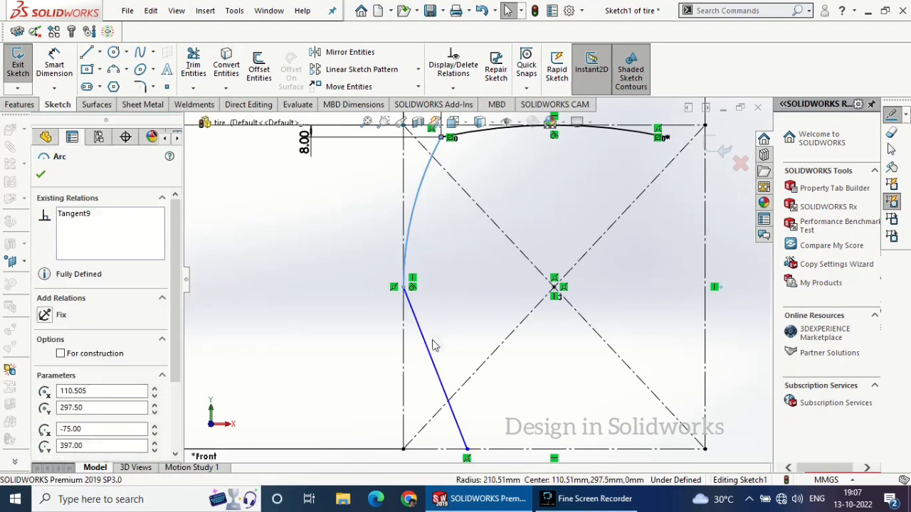
left_click(428, 343, "ctrl")
left_click(465, 286)
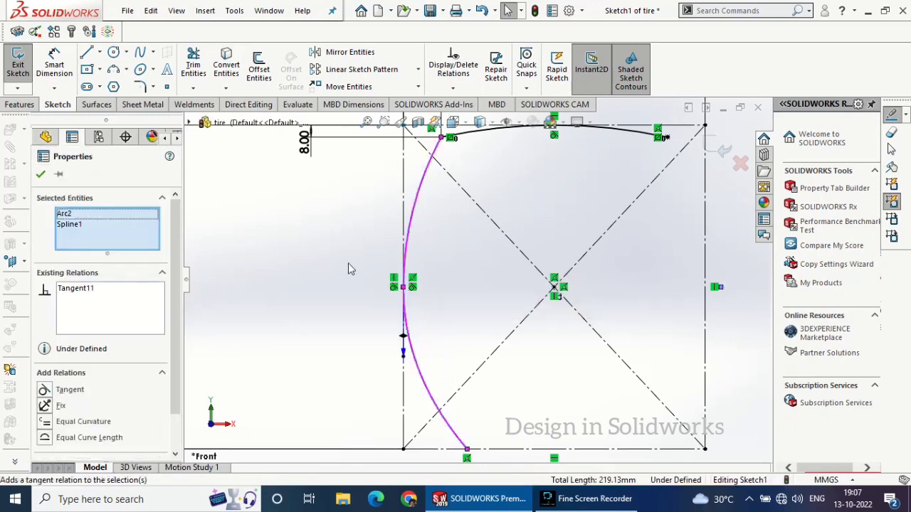
left_click(41, 176)
Reshape the spline into a gentle S-curve by shortening its upper tangency handle and steepening the lower one
left_click(409, 343)
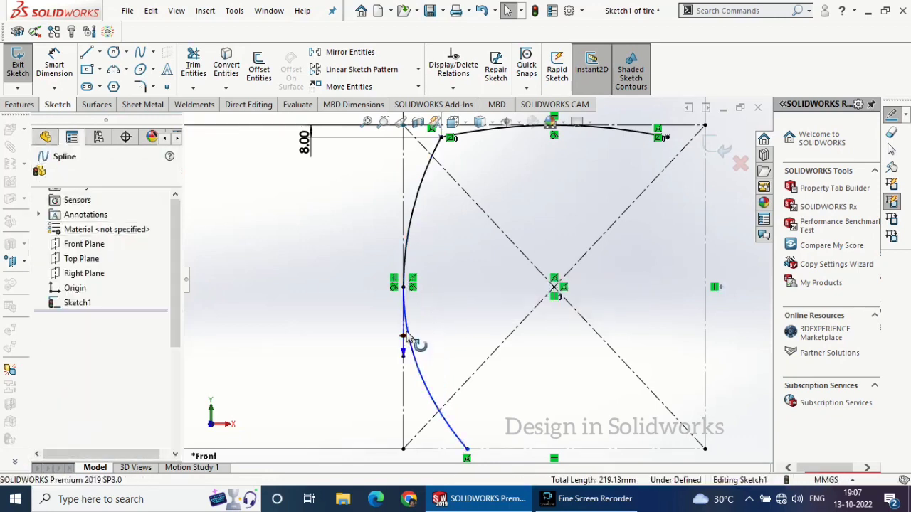
left_click(404, 355)
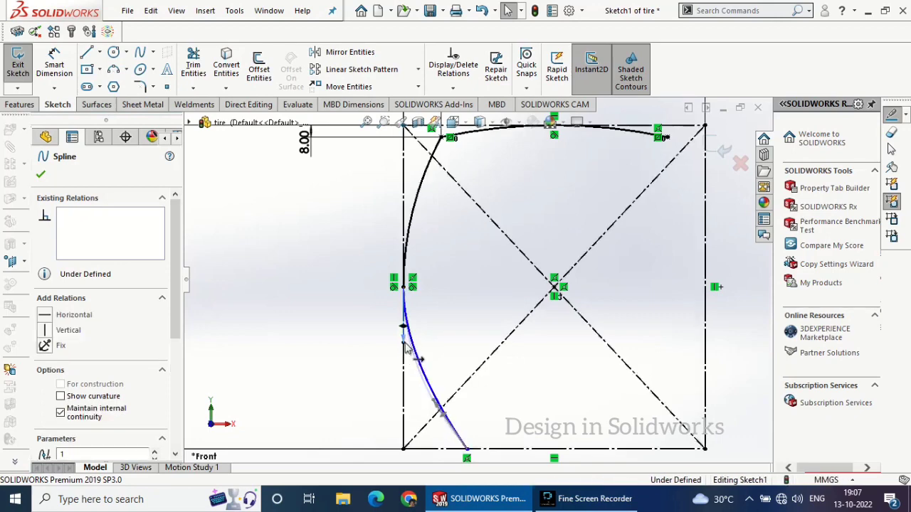
left_click_drag(407, 336, 407, 332)
left_click_drag(444, 411, 461, 386)
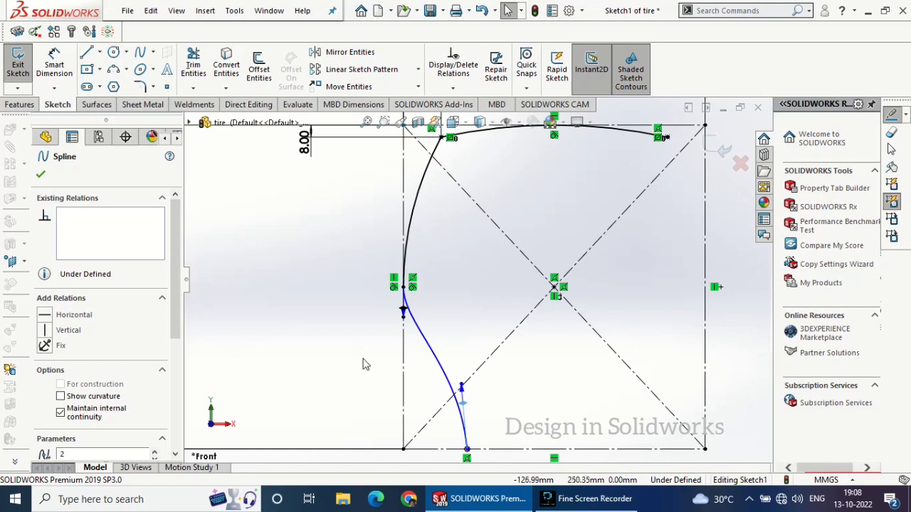
left_click_drag(463, 404, 463, 403)
left_click(40, 176)
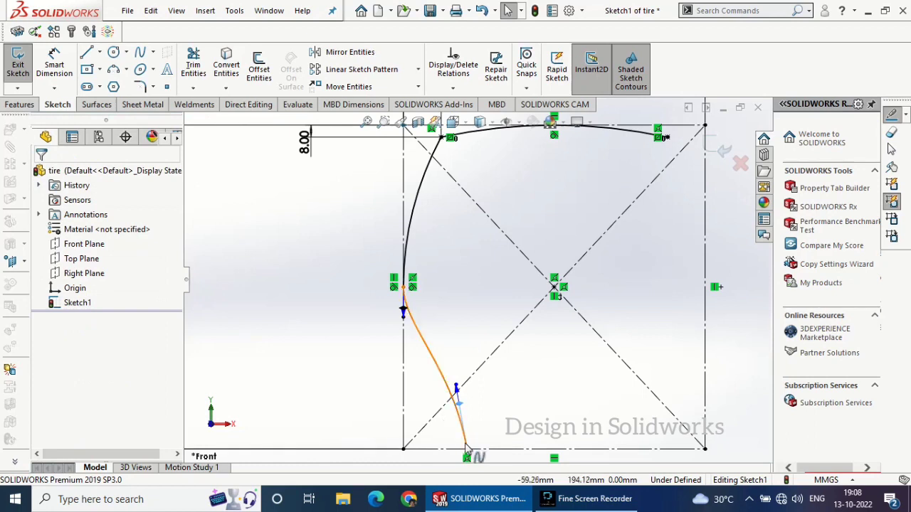
Dimension the spline's lower end 35 mm from the rectangle's bottom-left corner
left_click(54, 65)
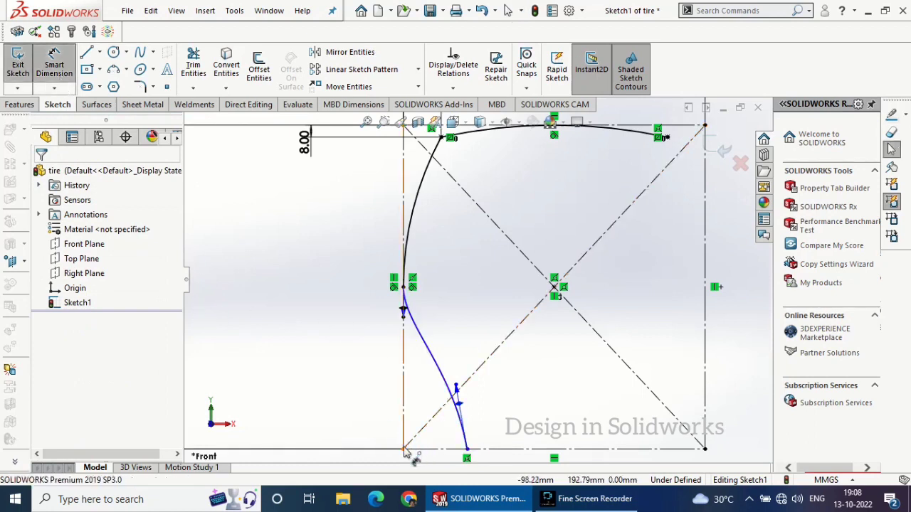
left_click(457, 454)
left_click(467, 451)
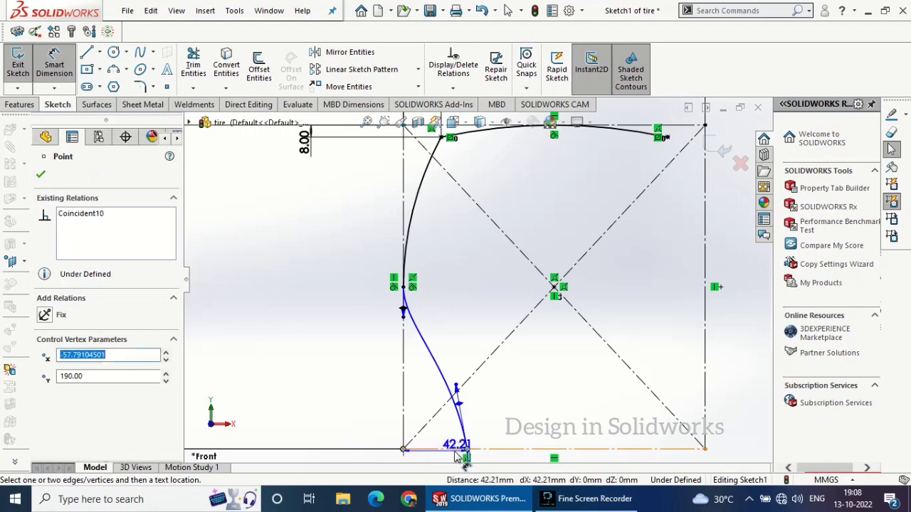
scroll(448, 453, "up", 2)
left_click(442, 434)
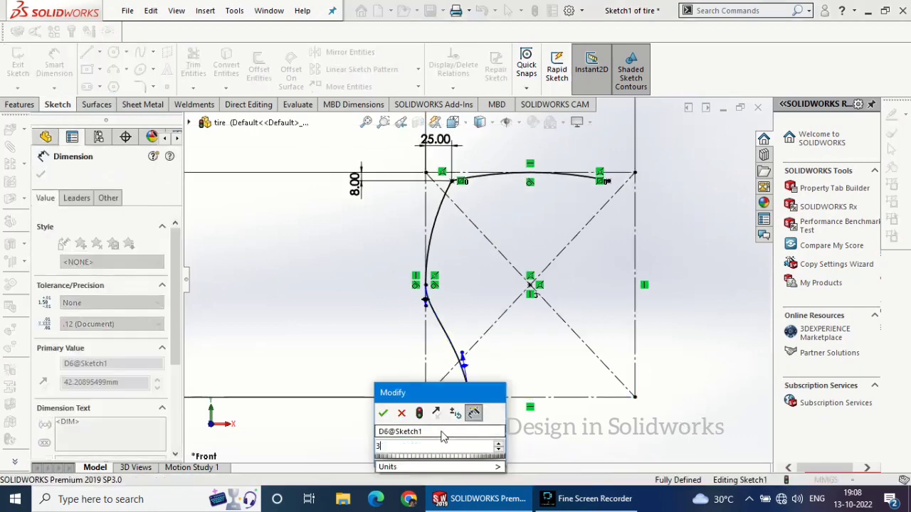
type("35")
key("Return")
Draw a semicircular three-point arc of about 10 mm radius below the rectangle's bottom edge, starting at the spline's lower end
scroll(478, 393, "down", 6)
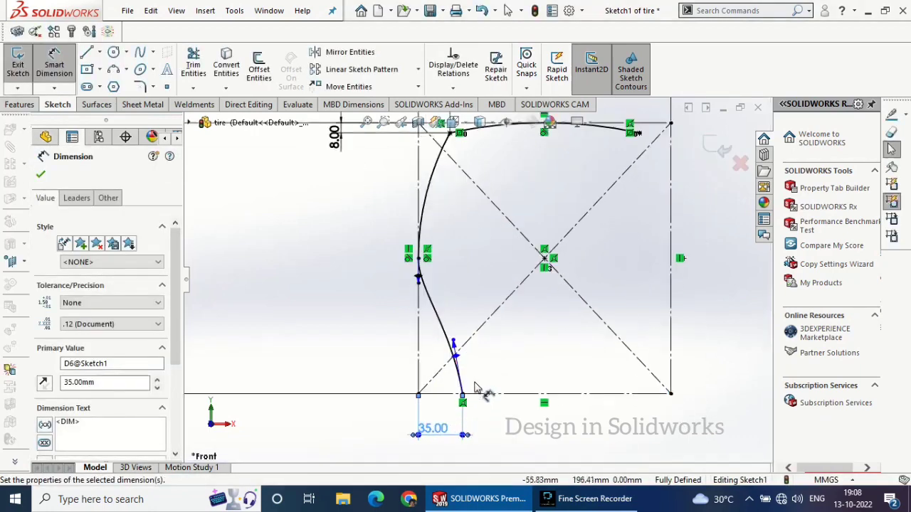
left_click(114, 69)
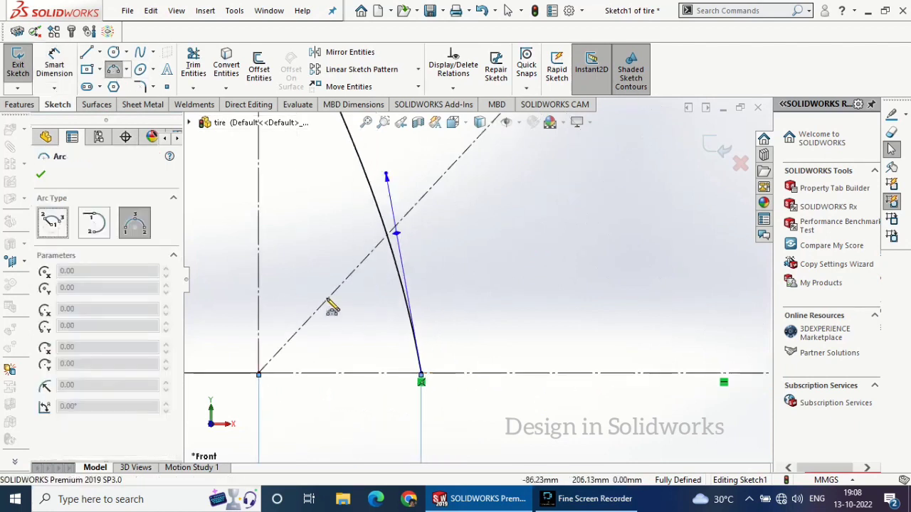
left_click(420, 373)
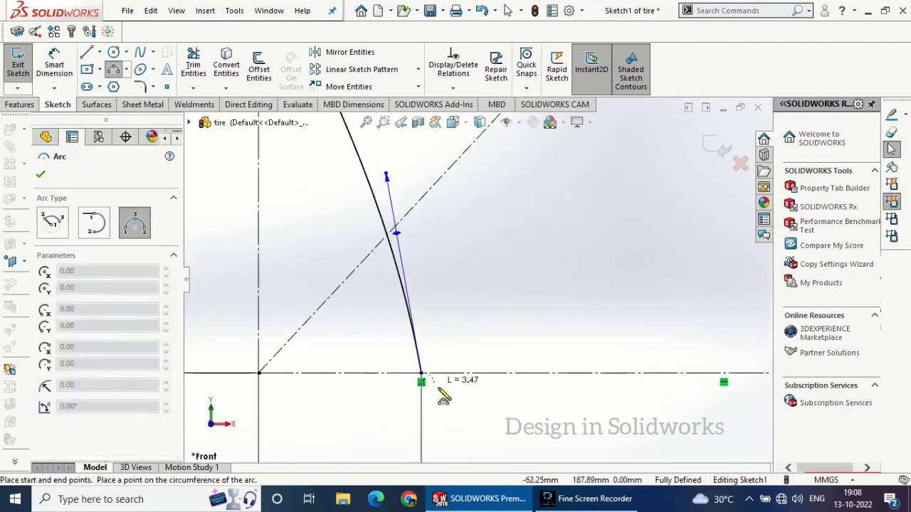
left_click(512, 373)
left_click(472, 417)
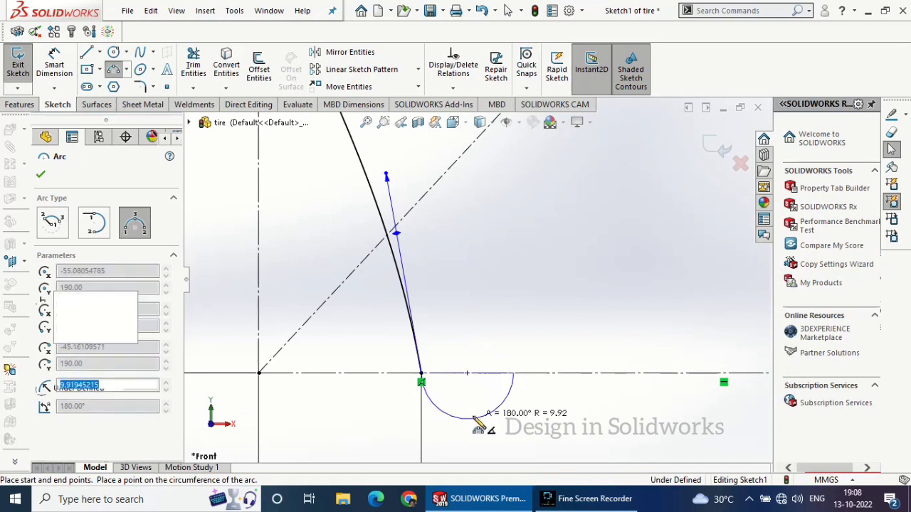
left_click(40, 176)
Dimension the semicircular arc's radius as 10 mm
left_click(64, 68)
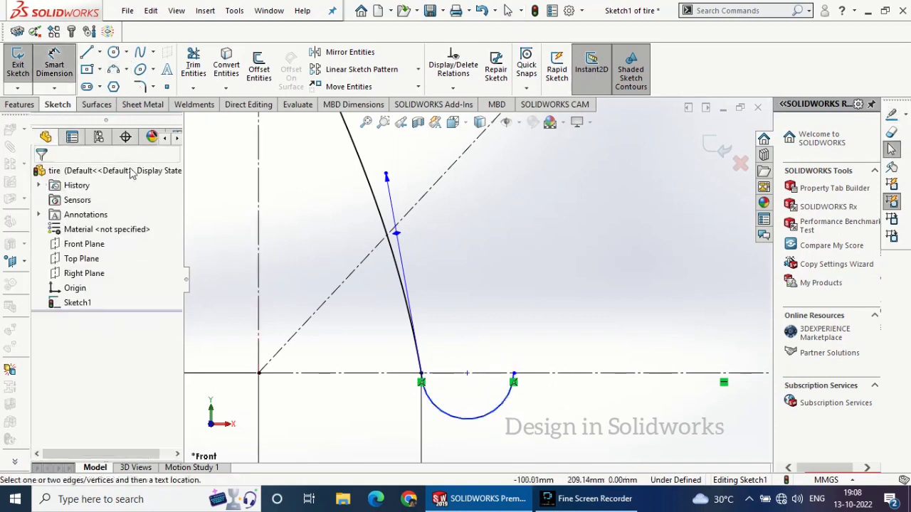
left_click(487, 417)
left_click(514, 425)
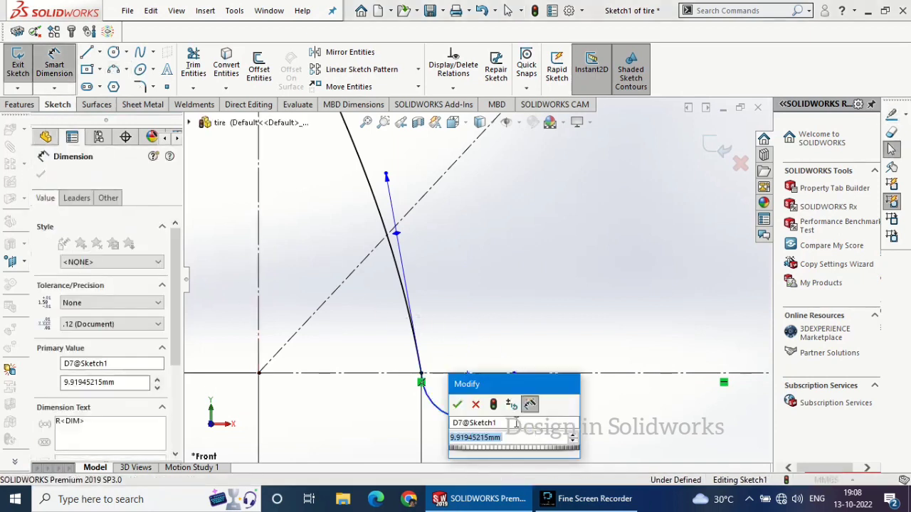
type("10")
key("Return")
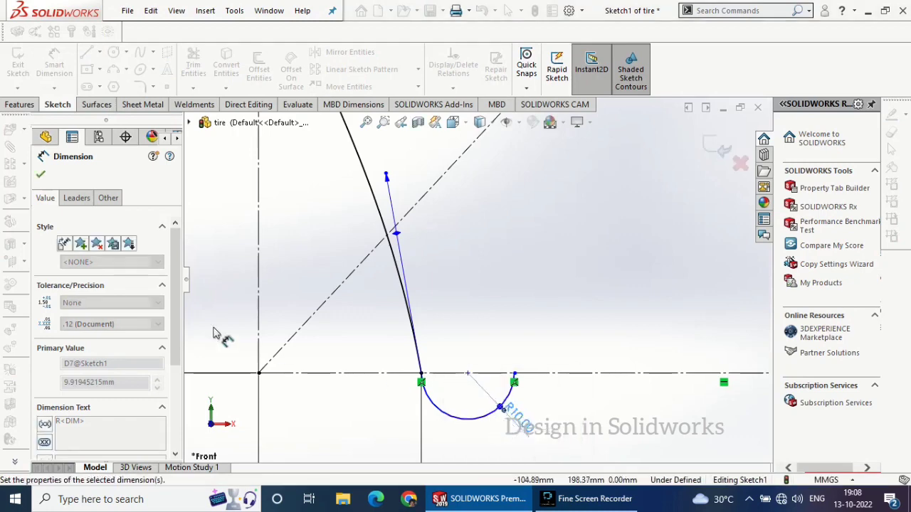
key("Escape")
key("Escape")
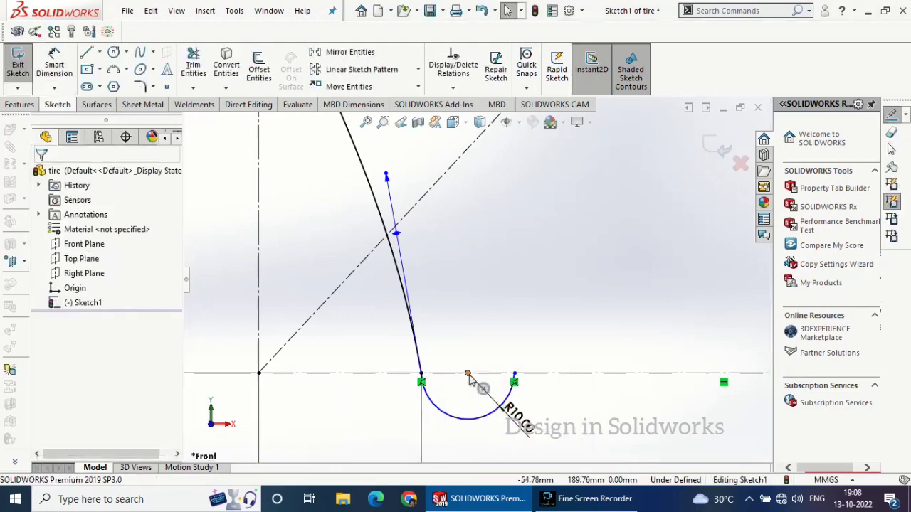
Make the semicircular arc's center point coincident with the rectangle's bottom edge
left_click(468, 374)
left_click(482, 374)
left_click(469, 374, "ctrl")
left_click(545, 317)
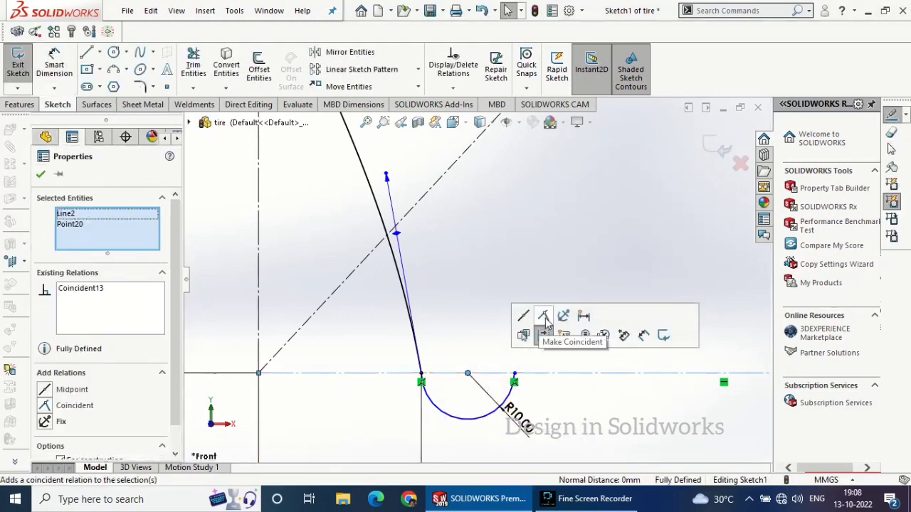
Accept the coincident relation and mirror the spline and the left side arc, as copies, about the vertical centerline
left_click(41, 176)
scroll(476, 292, "up", 6)
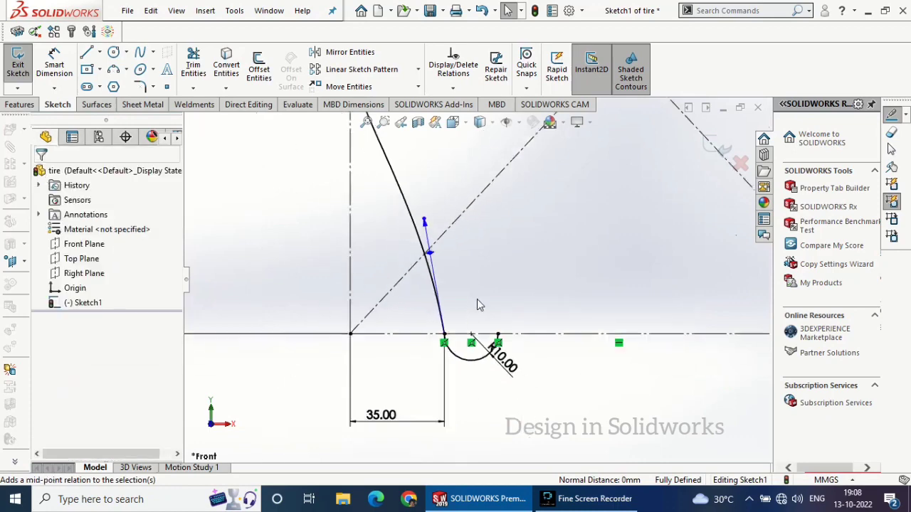
scroll(585, 197, "up", 2)
scroll(565, 202, "down", 2)
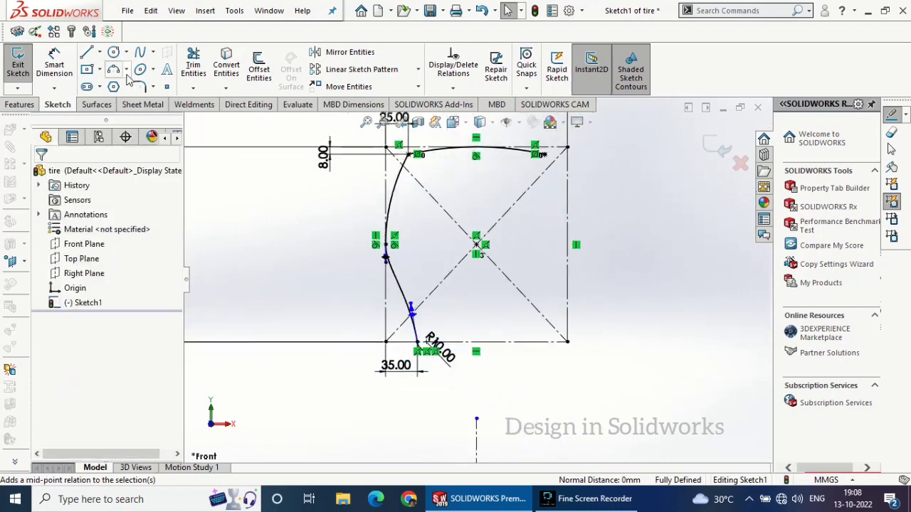
left_click(350, 55)
left_click(401, 289)
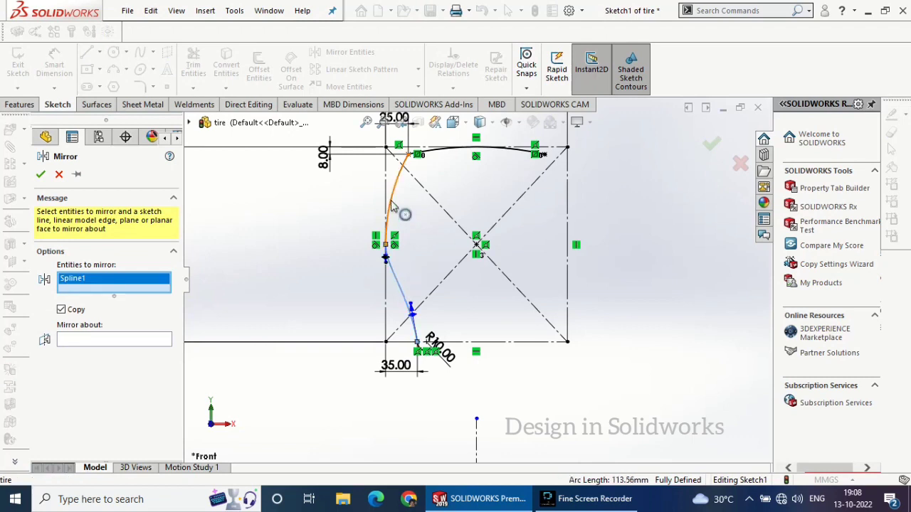
left_click(457, 155)
left_click(457, 155)
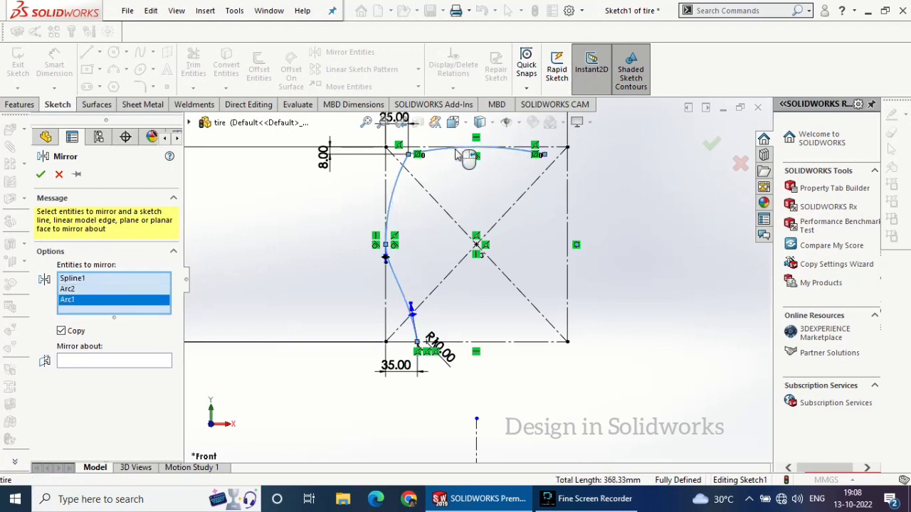
right_click(140, 304)
left_click(160, 326)
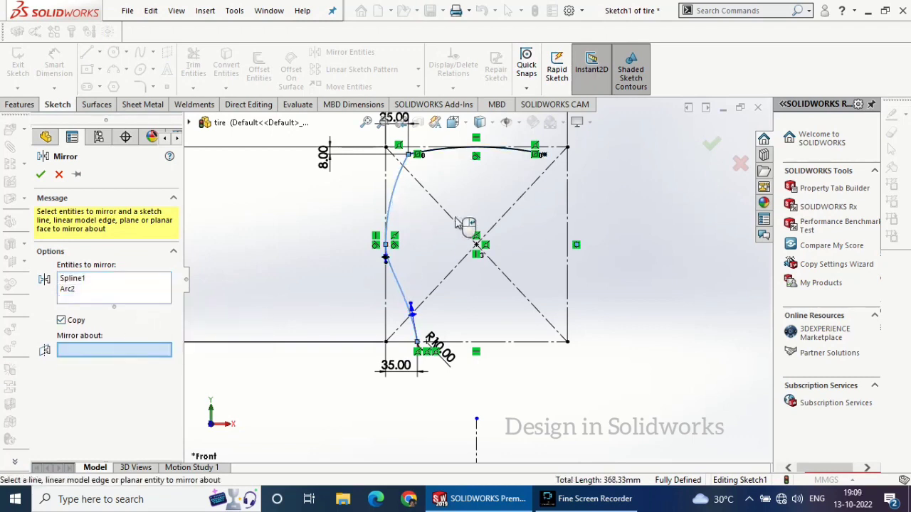
left_click(477, 443)
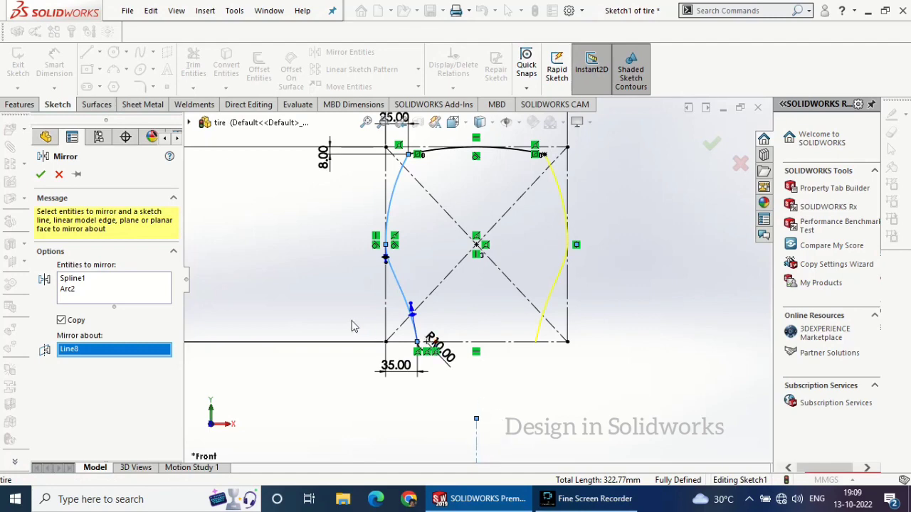
left_click(41, 174)
Draw a horizontal line about 110 mm long from the semicircular arc's free end to the mirrored spline's lower end, closing the profile
scroll(427, 343, "down", 4)
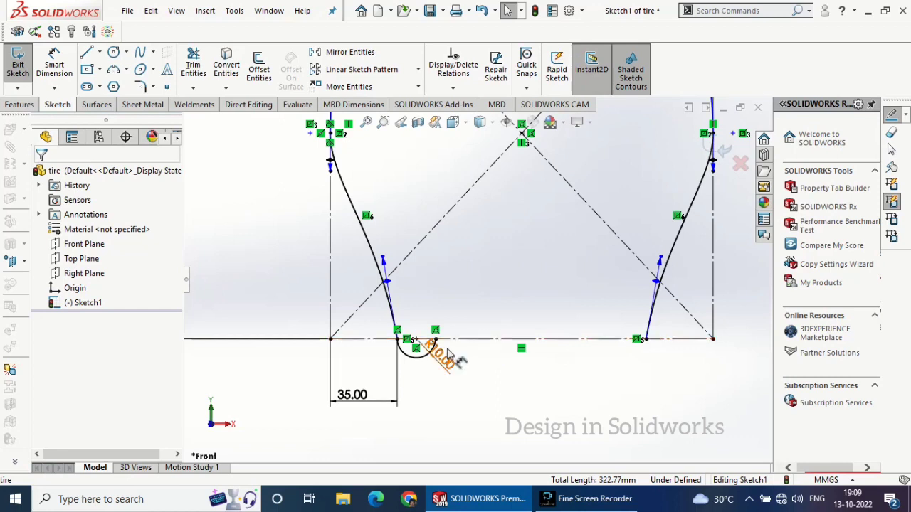
left_click(92, 55)
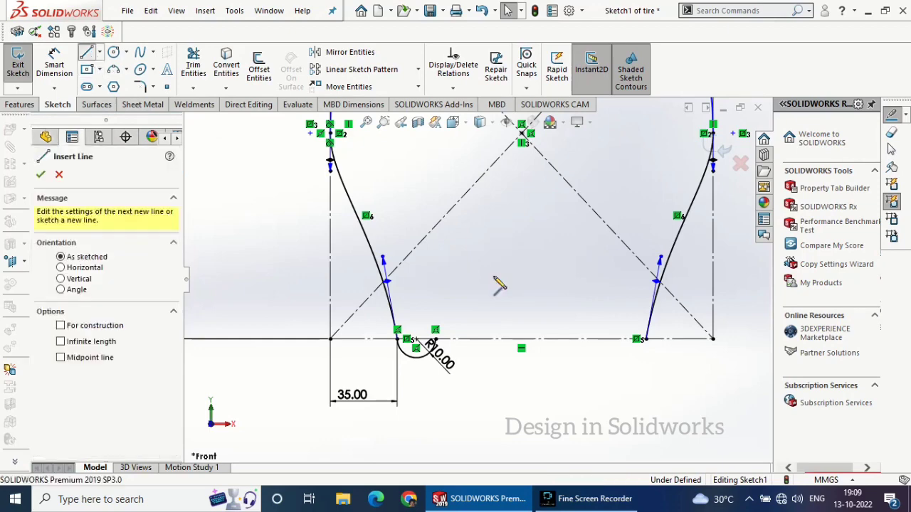
left_click(436, 339)
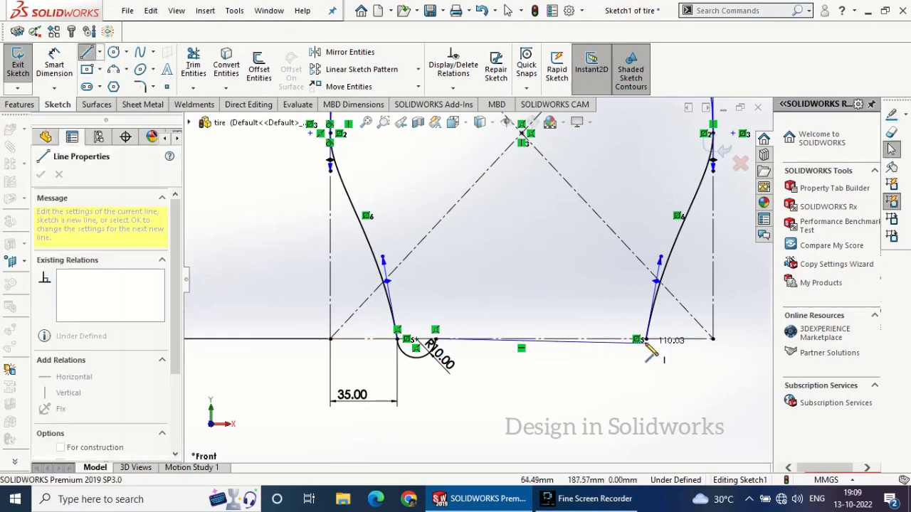
left_click(637, 340)
right_click(570, 371)
left_click(593, 373)
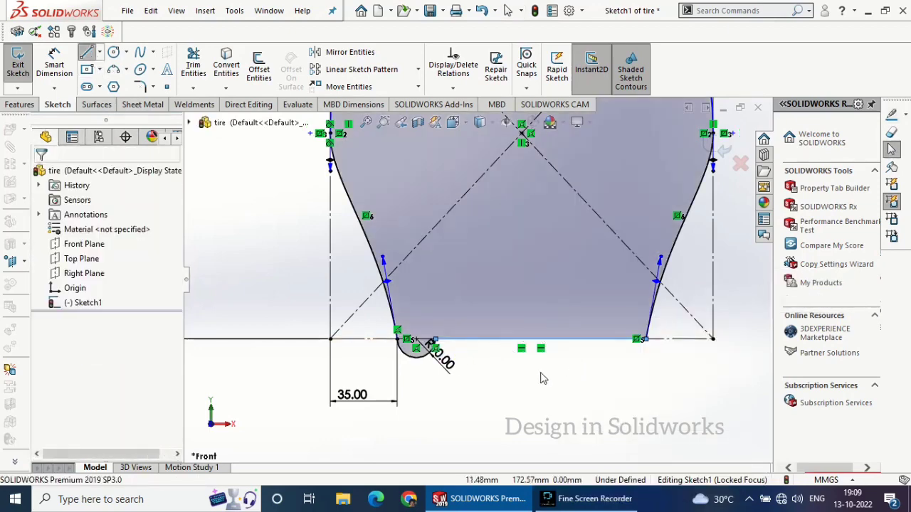
Fully define the sketch by calculating relations and dimensions for all its entities
scroll(540, 376, "up", 5)
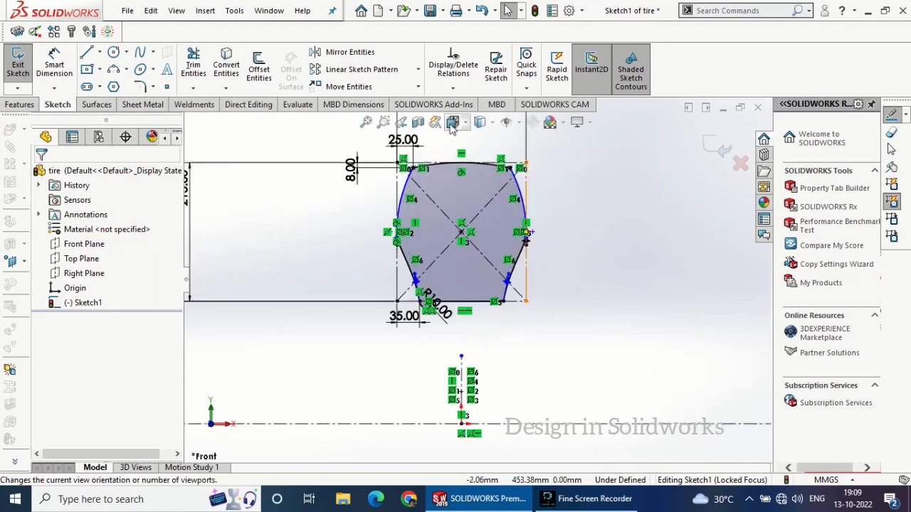
left_click(452, 88)
left_click(470, 136)
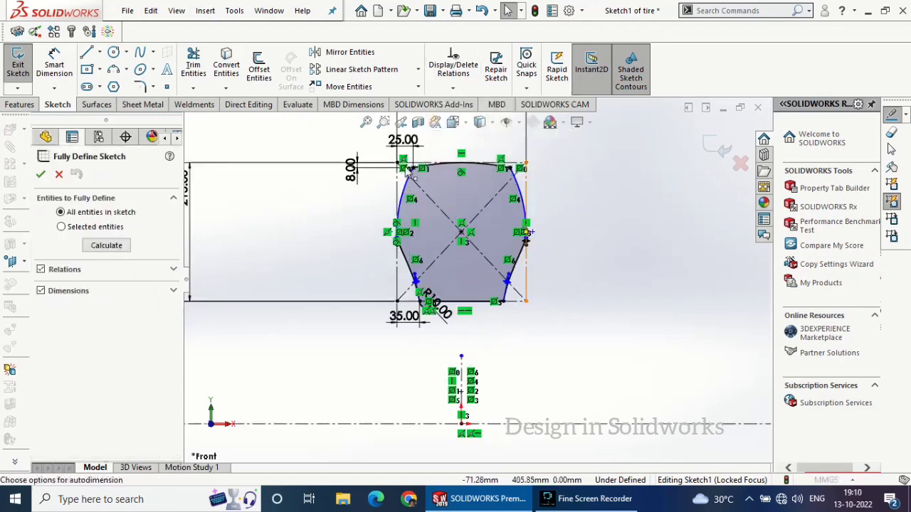
left_click(106, 245)
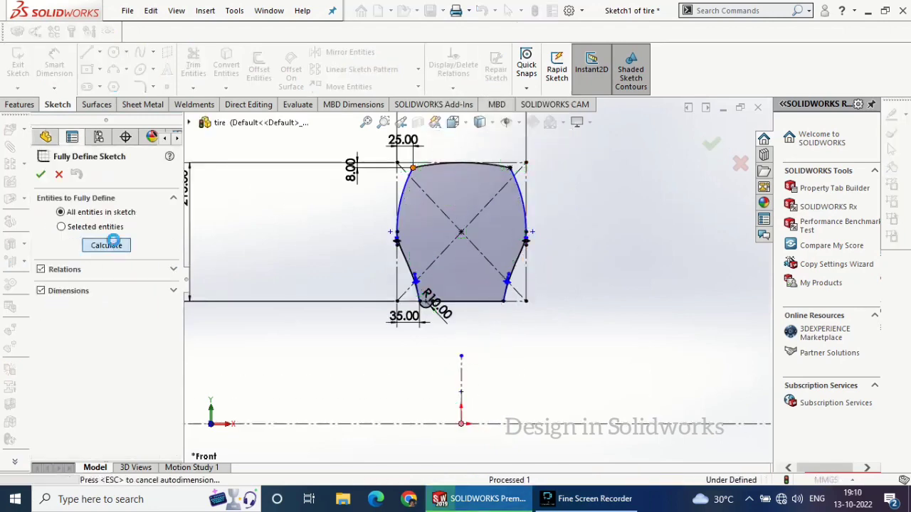
left_click(41, 175)
Revolve the closed tire profile 360 degrees, Blind, about the long horizontal centerline
scroll(545, 349, "up", 2)
mouse_move(545, 350)
middle_mouse_down()
mouse_move(497, 349)
mouse_move(493, 367)
middle_mouse_up()
left_click(19, 105)
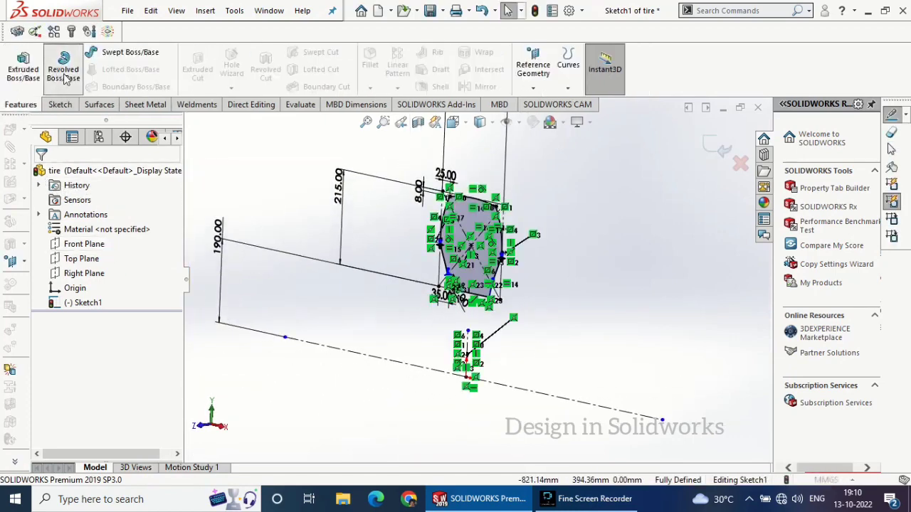
left_click(63, 69)
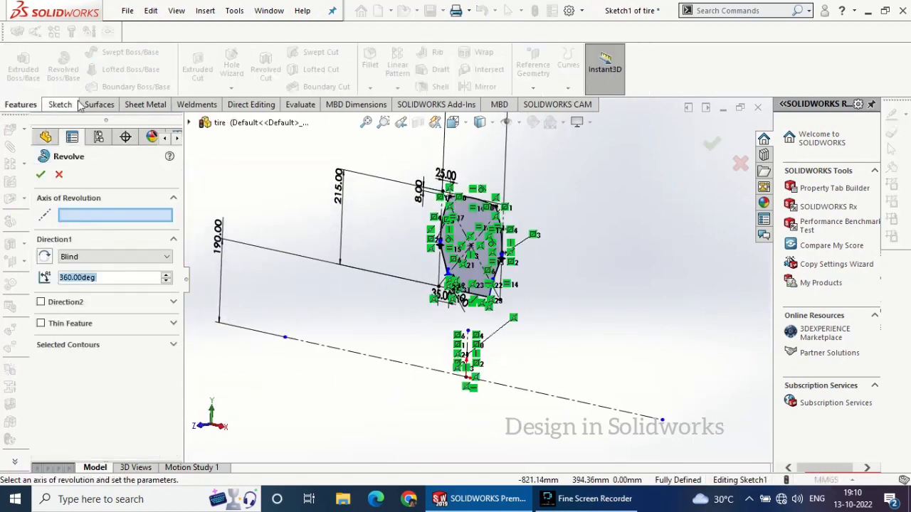
left_click(426, 369)
left_click(40, 175)
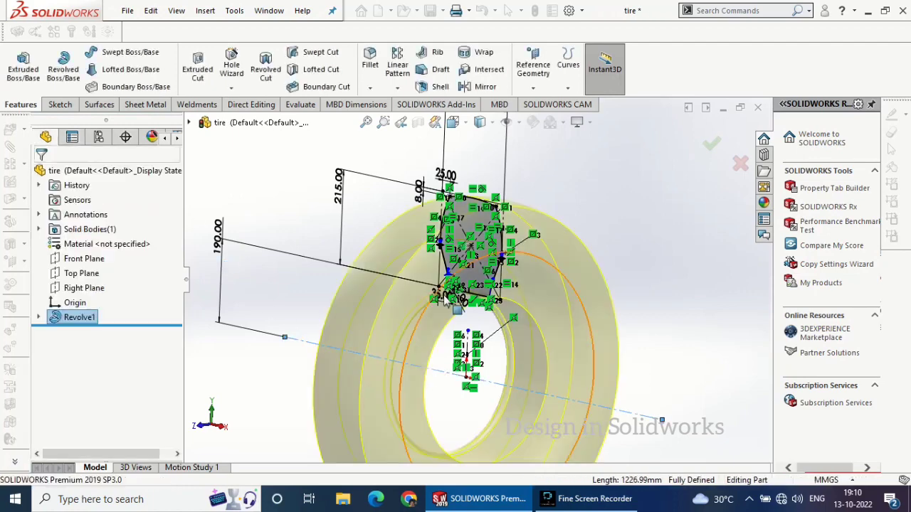
Orient the view normal to the Front Plane and open a new sketch on that plane
scroll(495, 253, "down", 4)
scroll(494, 253, "up", 7)
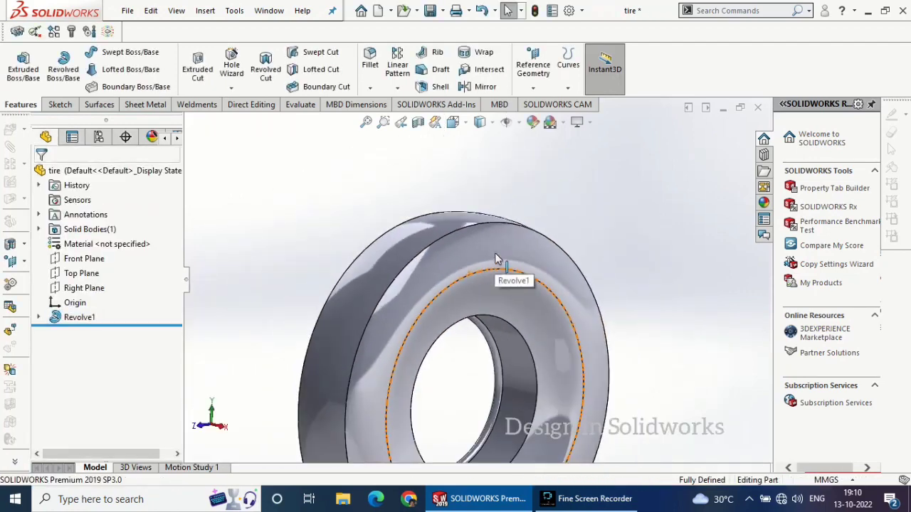
middle_click_drag(494, 252, 523, 295)
key("Escape")
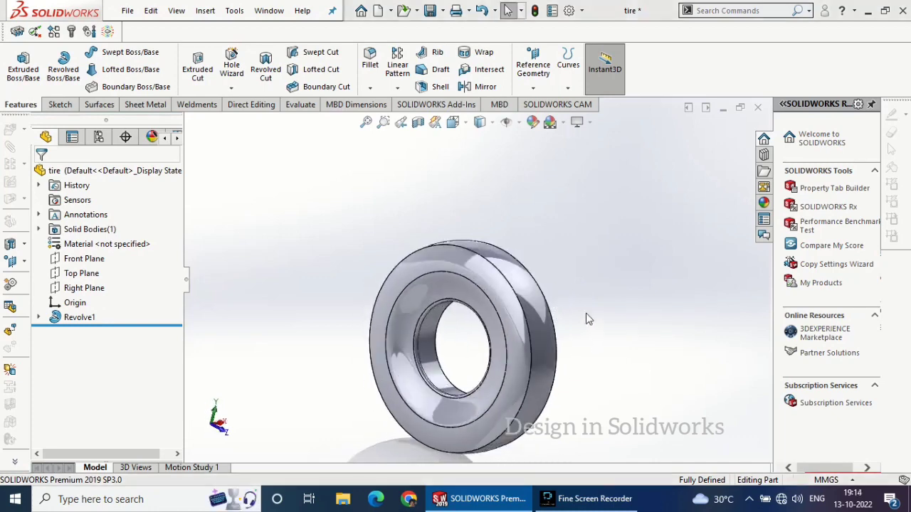
left_click(86, 262)
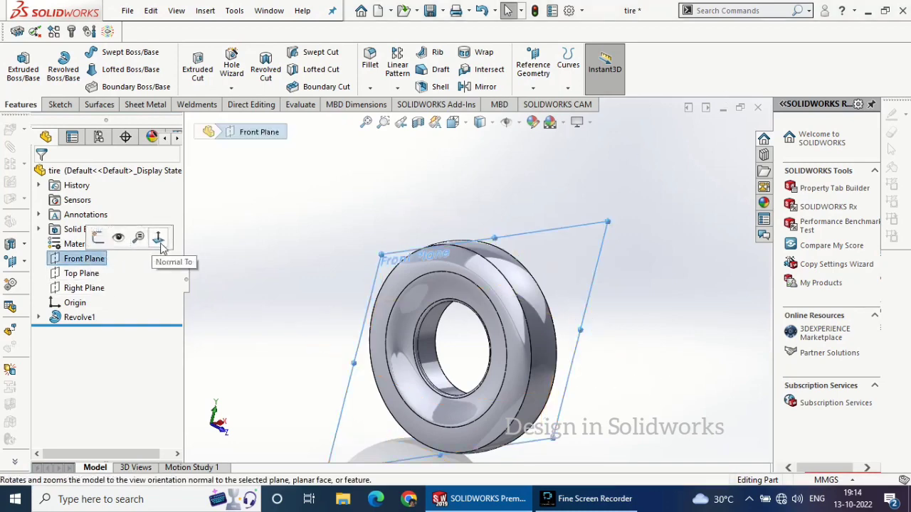
left_click(160, 237)
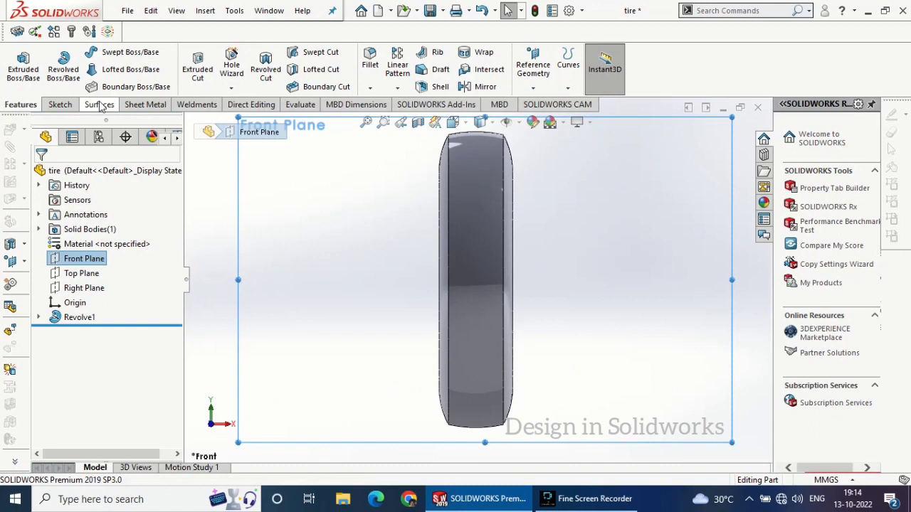
left_click(60, 104)
left_click(15, 64)
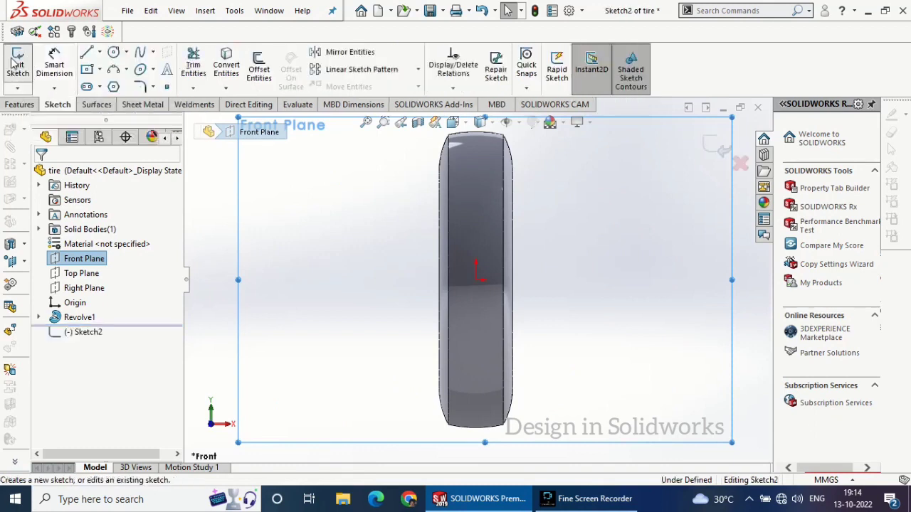
Draw a horizontal centerline from the origin to the right, ending well outside the tire
left_click(99, 52)
left_click(114, 83)
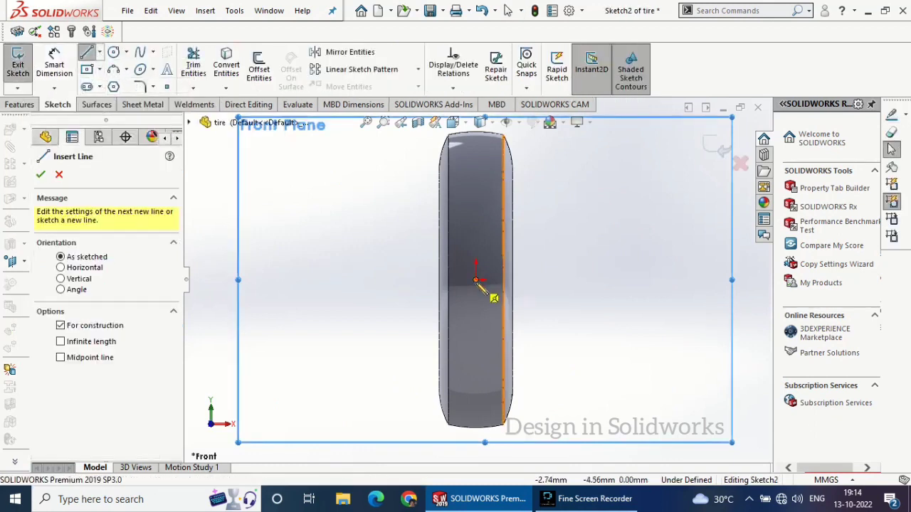
left_click(477, 280)
left_click(645, 281)
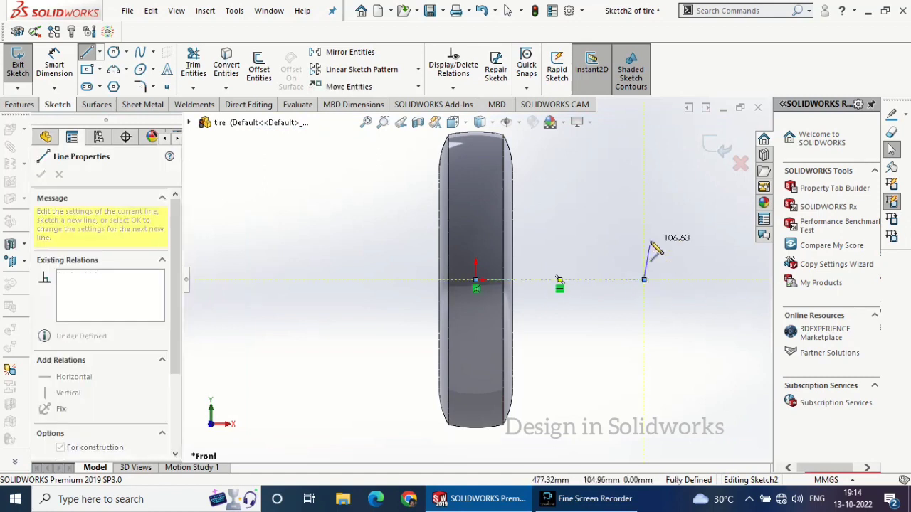
key("Escape")
key("Escape")
Draw a vertical centerline from the origin upward, ending above the tire's tread
left_click(99, 52)
left_click(113, 85)
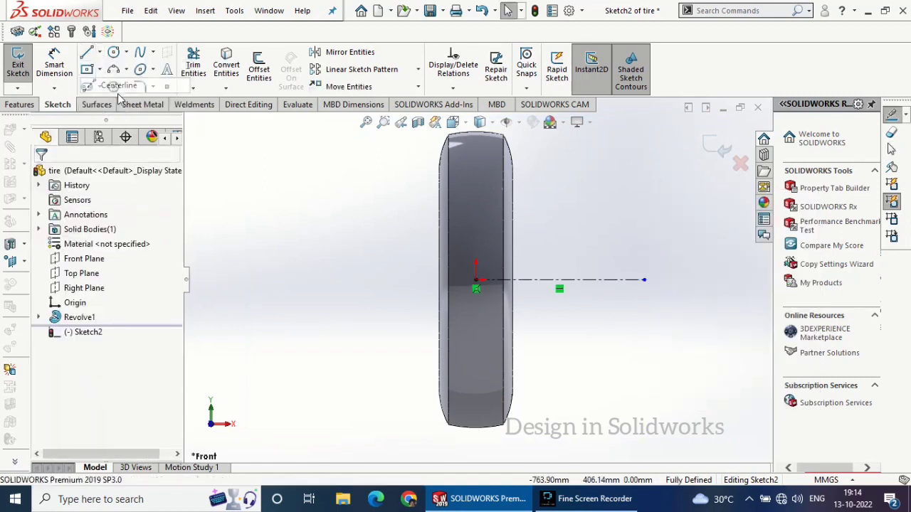
left_click(476, 281)
scroll(488, 192, "up", 1)
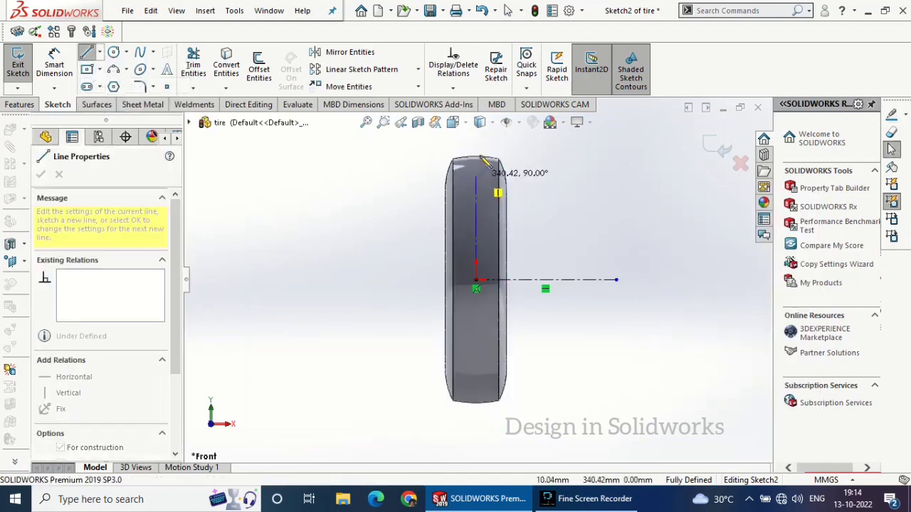
left_click(476, 138)
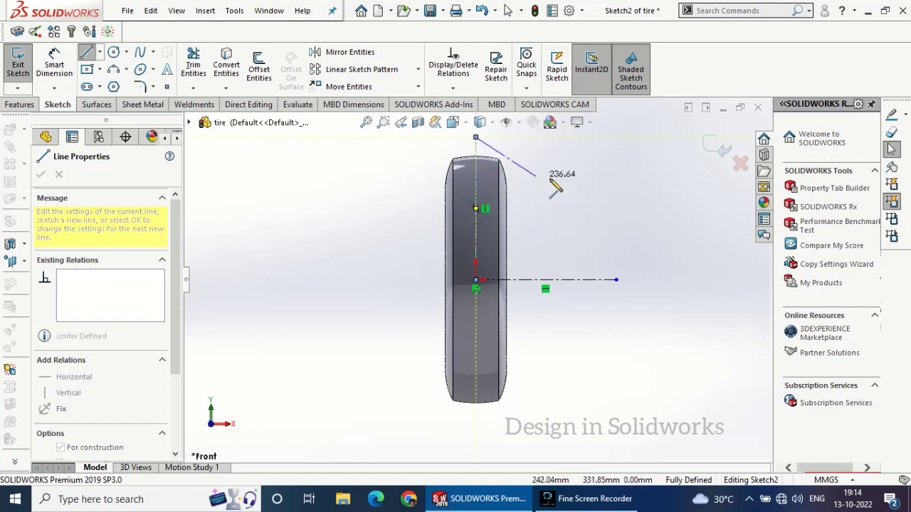
right_click(549, 177)
left_click(569, 185)
Sketch a line about 25 mm long leftward from the vertical centerline below the tread crown, continuing with two tangent arcs and a horizontal line to the tread edge
scroll(477, 171, "down", 3)
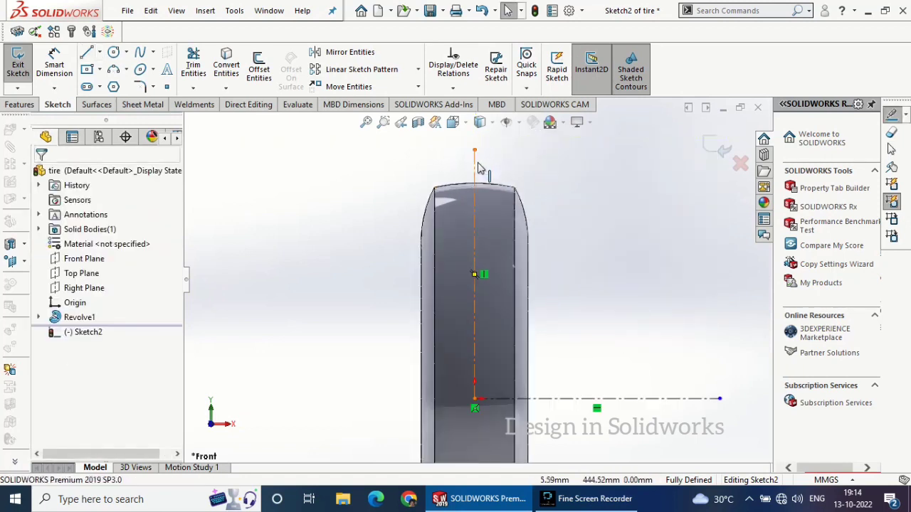
scroll(479, 193, "down", 2)
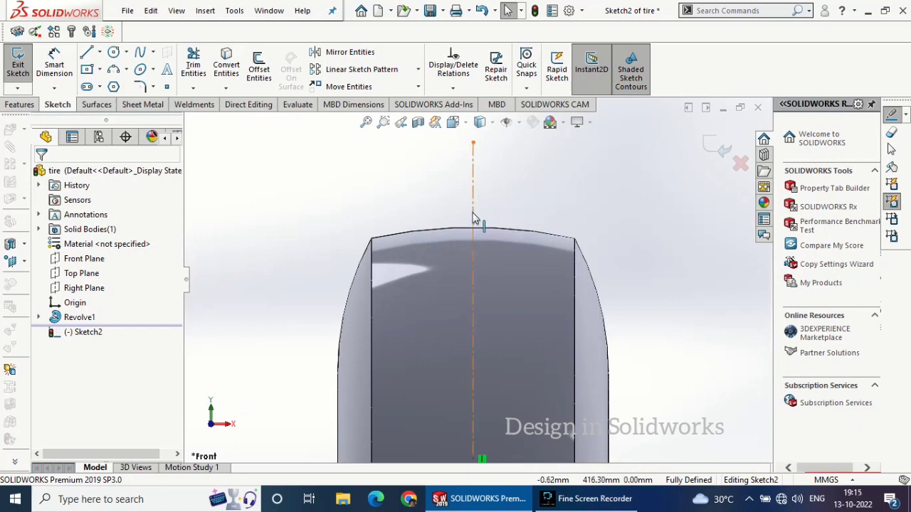
left_click(86, 54)
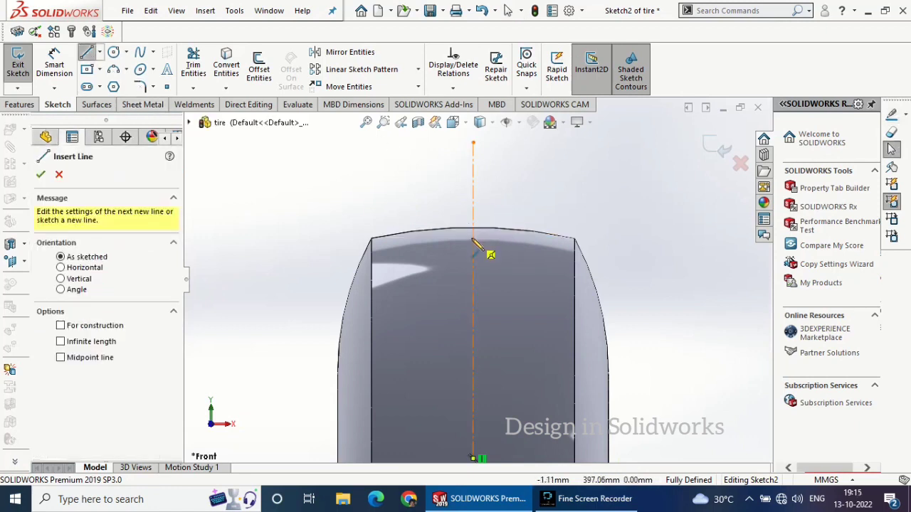
left_click(473, 238)
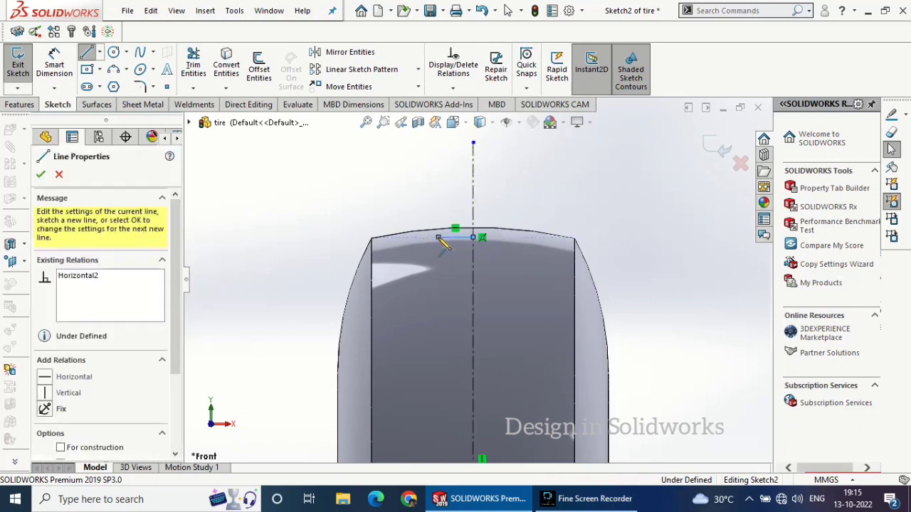
left_click(438, 237)
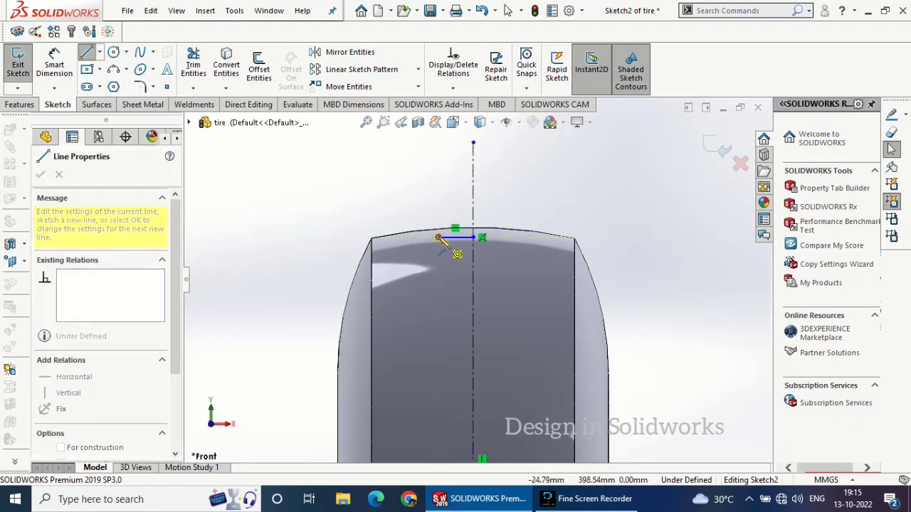
left_click(416, 253)
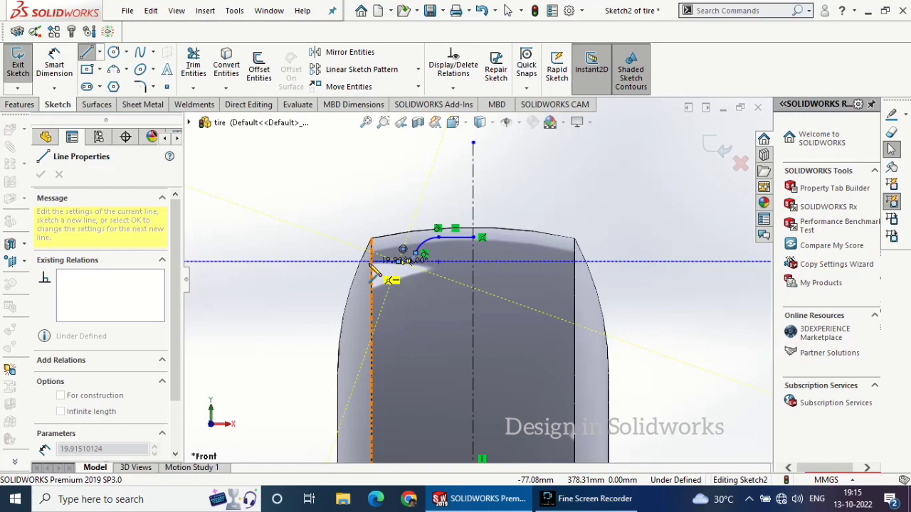
left_click(380, 262)
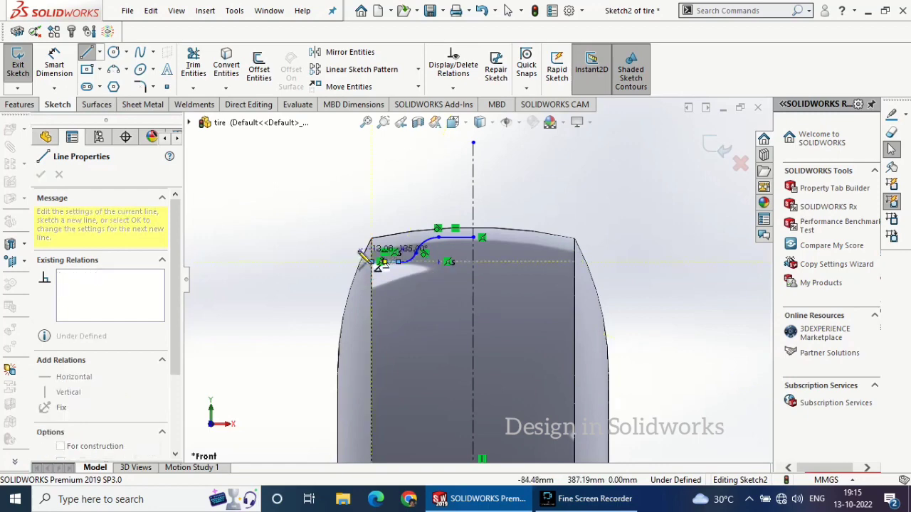
right_click(356, 245)
left_click(377, 250)
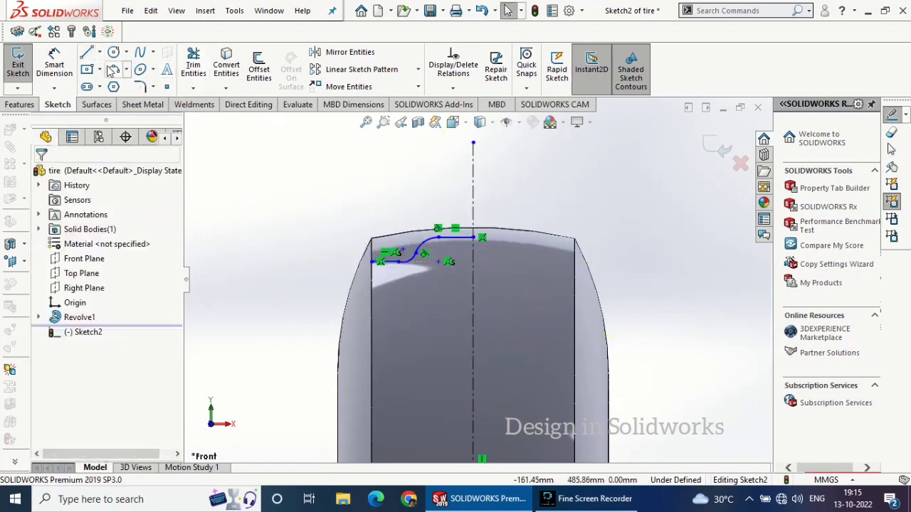
Sketch a horizontal line about 36 mm long outside the tire, with its inner end attached to the sidewall edge
left_click(87, 54)
left_click(303, 284)
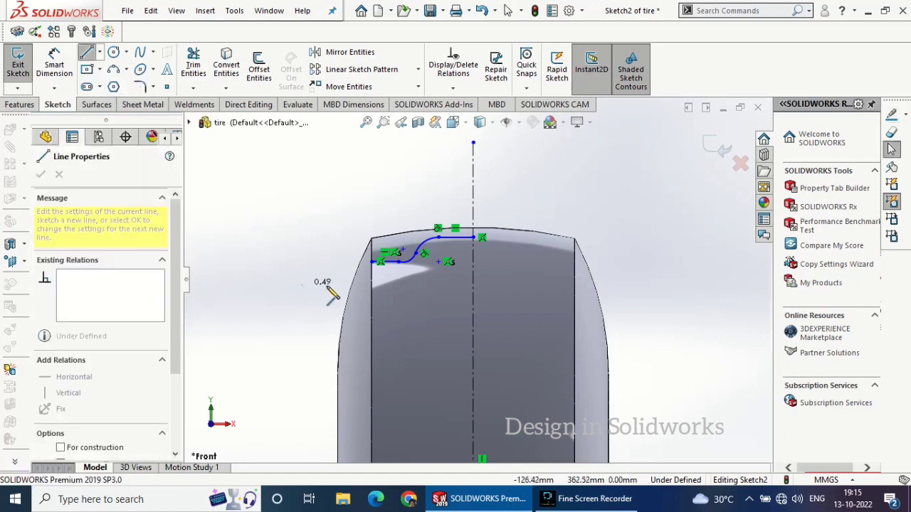
left_click(328, 285)
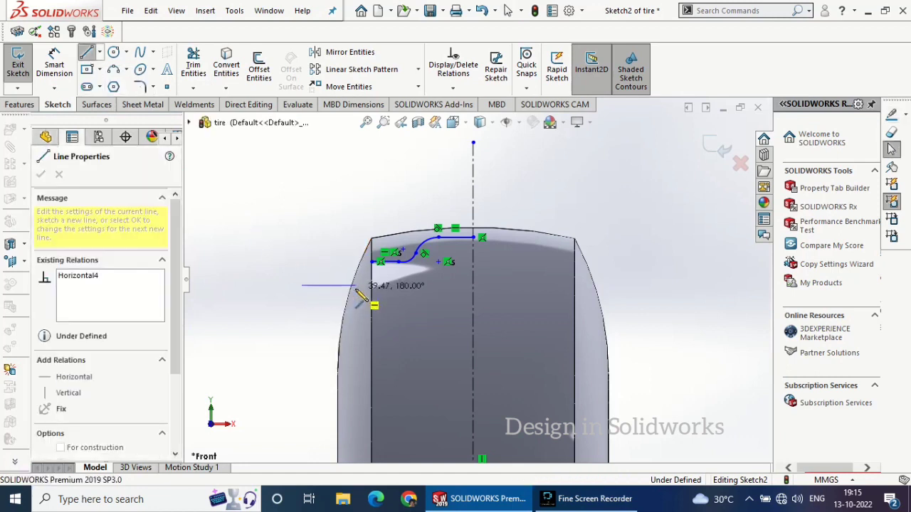
right_click(345, 211)
left_click(370, 212)
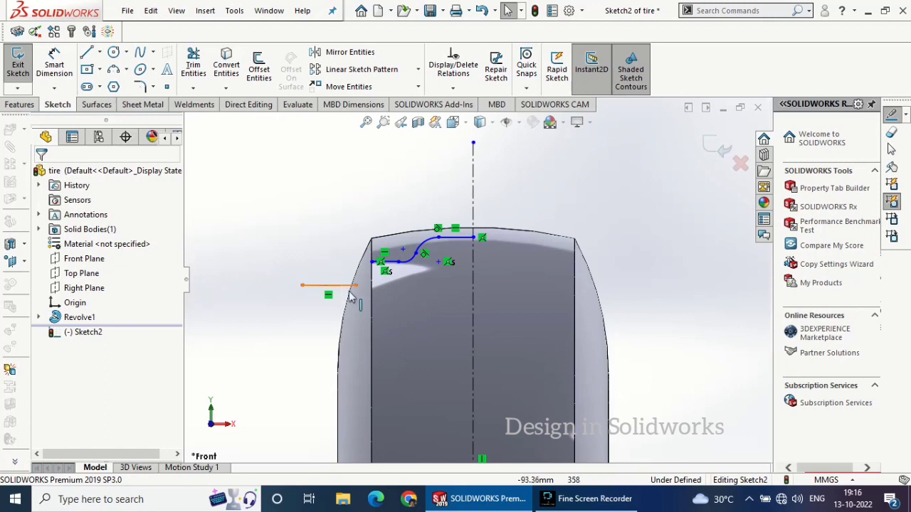
mouse_move(356, 286)
left_mouse_down()
mouse_move(341, 287)
mouse_move(349, 290)
left_mouse_up()
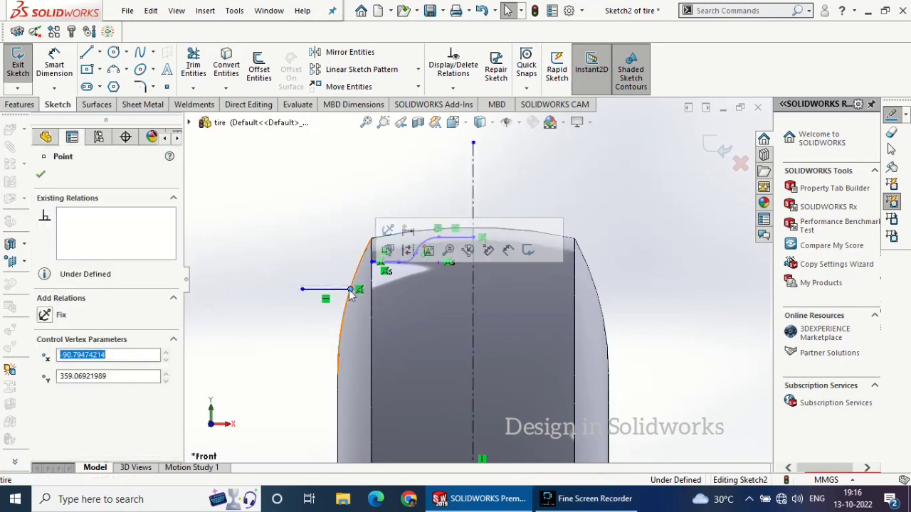
Draw a two-point spline connecting the sidewall line's inner end to the outer end of the horizontal tread line
left_click(140, 53)
left_click(372, 262)
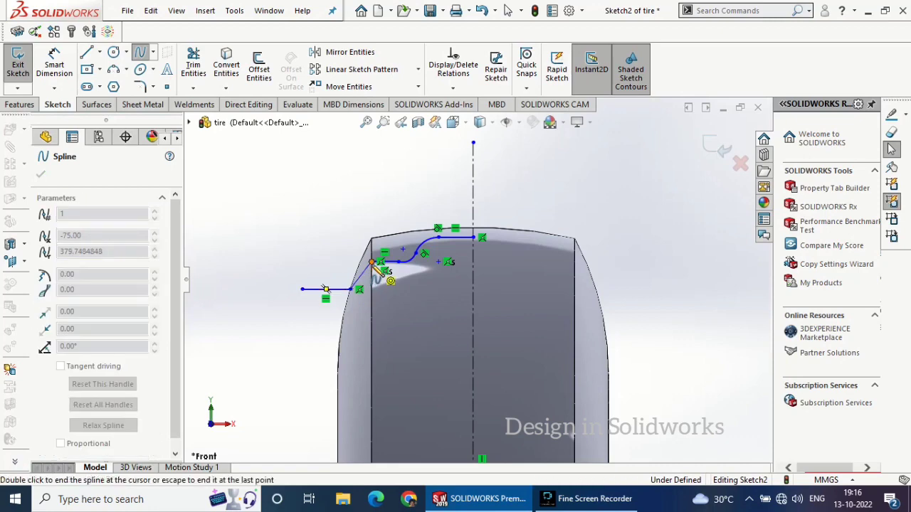
double_click(358, 288)
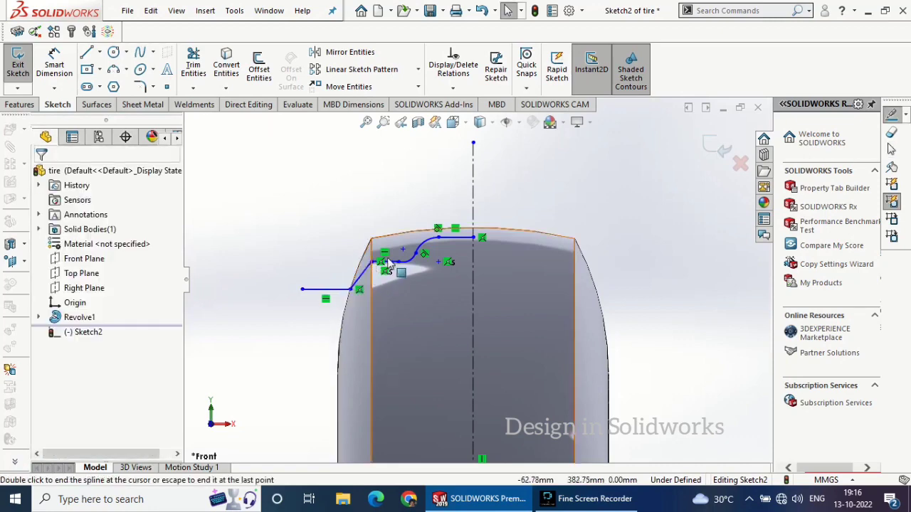
Make the spline tangent to the horizontal line outside the sidewall
scroll(359, 285, "down", 5)
left_click(320, 360)
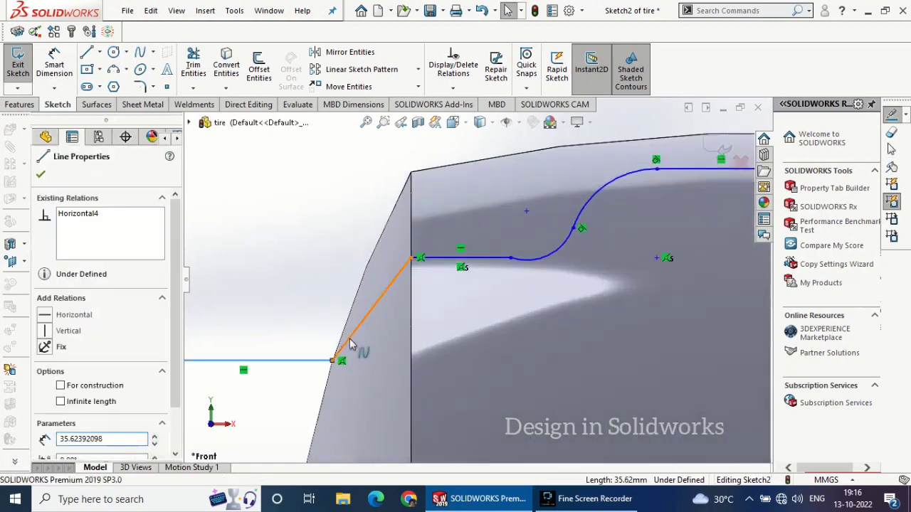
left_click(367, 317, "ctrl")
left_click(407, 277)
left_click(252, 250)
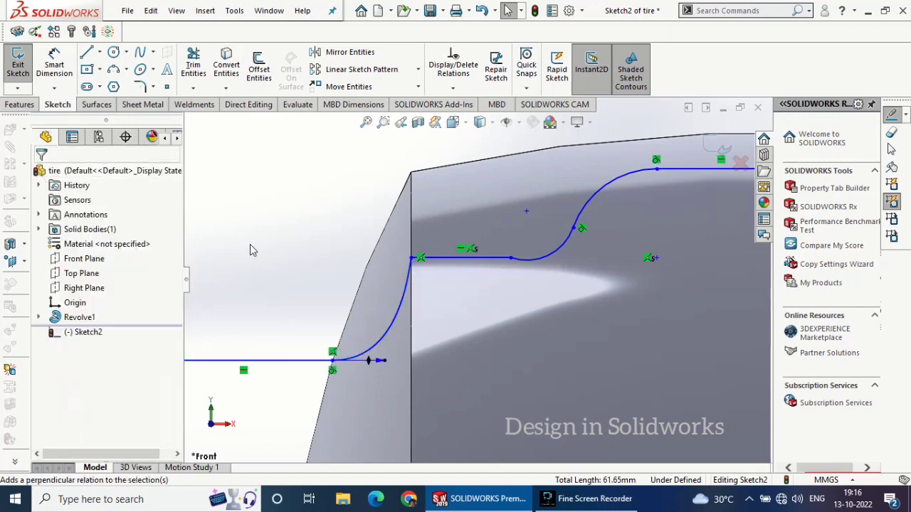
Make the spline tangent to the horizontal tread line at its upper end
left_click(439, 259)
left_click(409, 288, "ctrl")
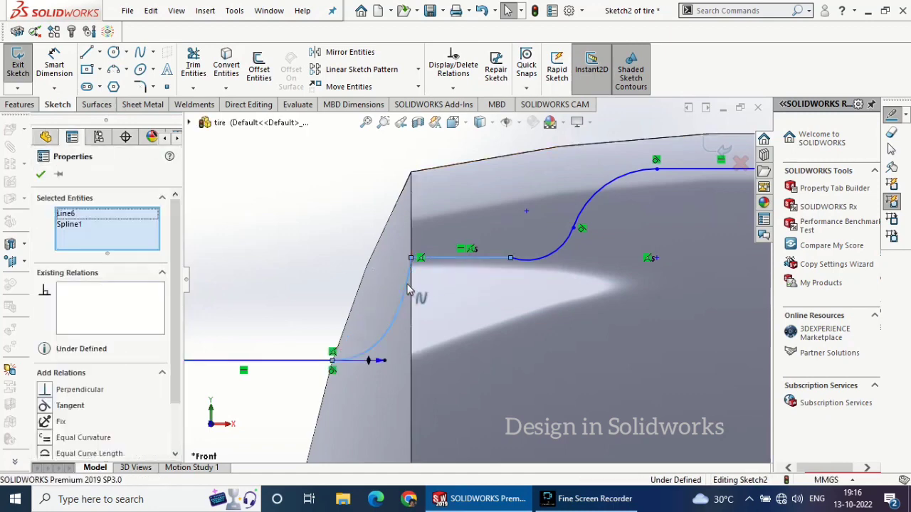
left_click(467, 226)
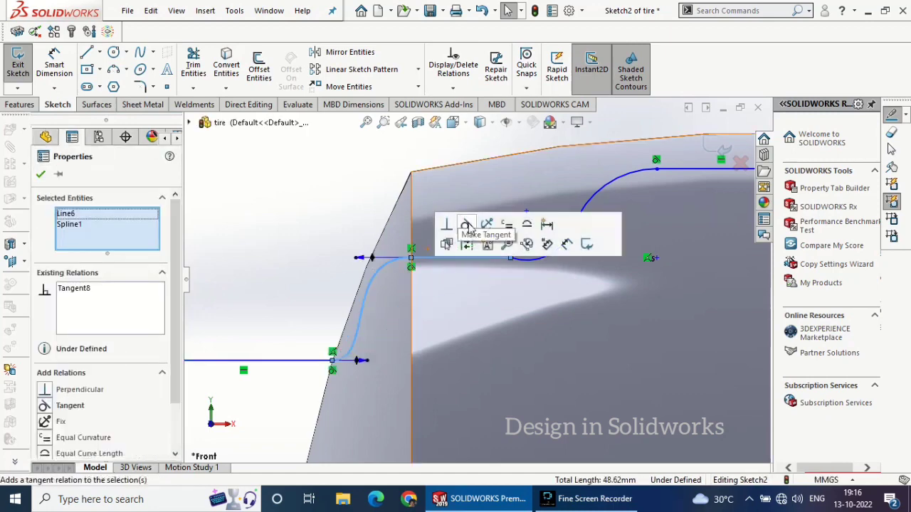
left_click(41, 174)
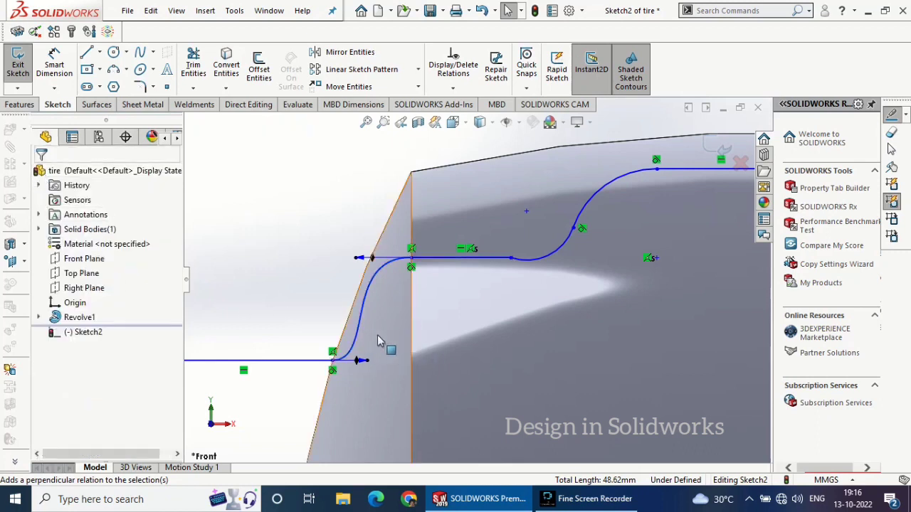
Dimension the height of the short horizontal line below the crown from the origin at 400 mm
scroll(380, 342, "up", 3)
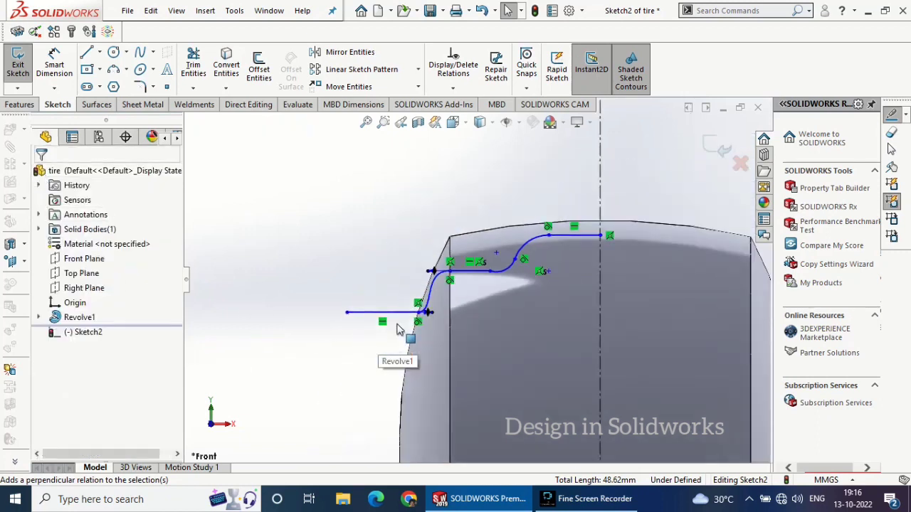
scroll(399, 329, "up", 3)
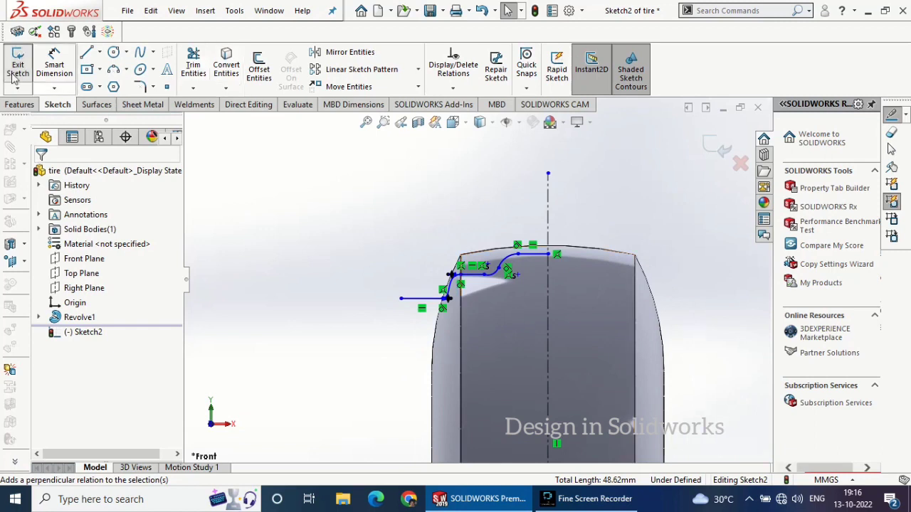
left_click(541, 256)
scroll(537, 302, "up", 6)
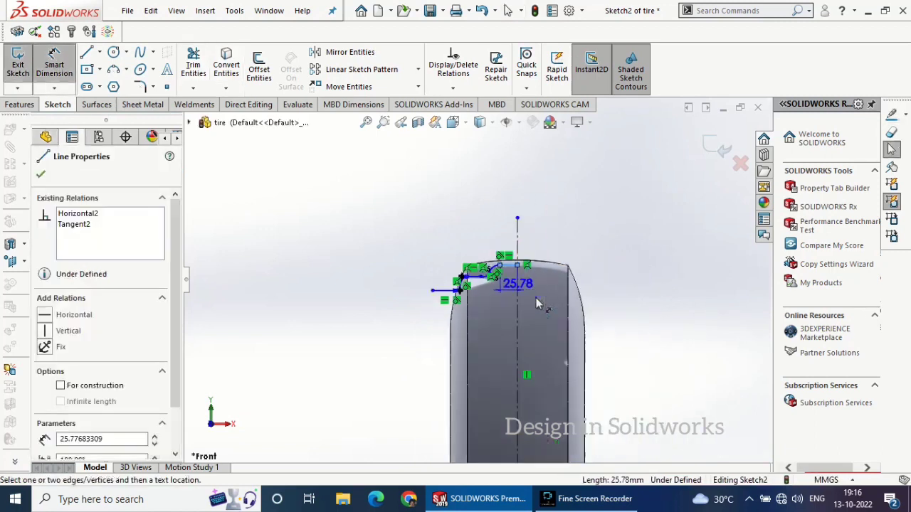
left_click(501, 425)
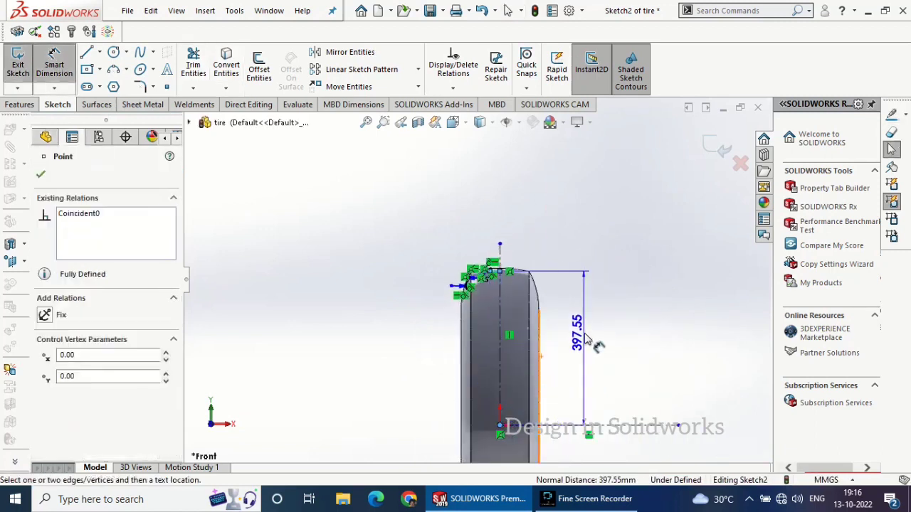
left_click(584, 335)
type("400")
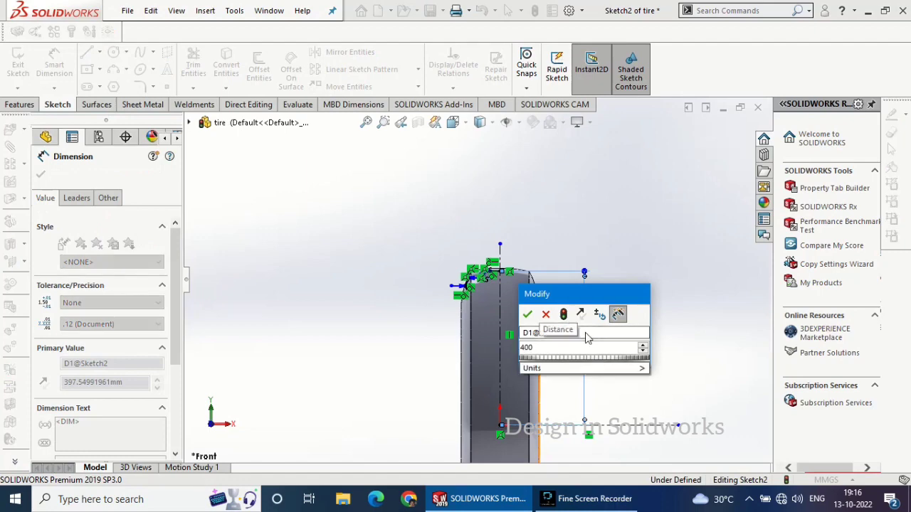
key("Return")
Dimension the radius of the arc adjoining the short crown line at 10 mm
scroll(493, 281, "down", 8)
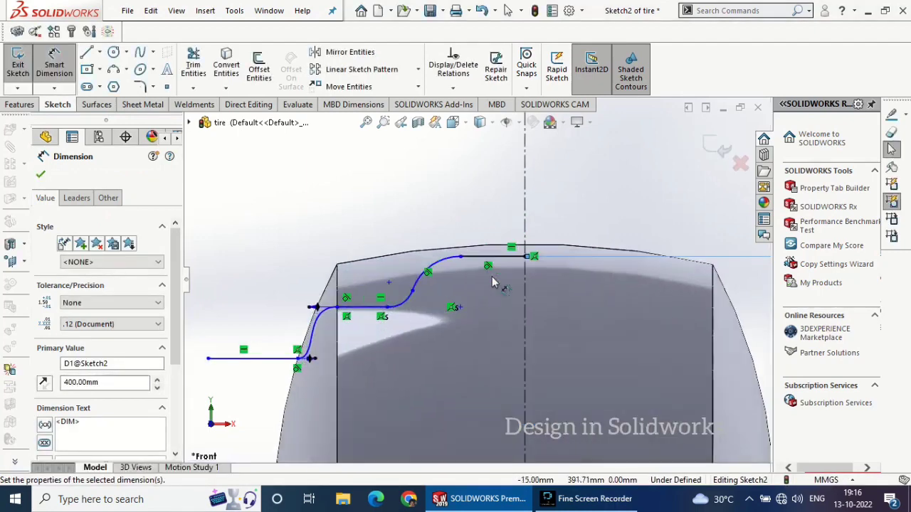
left_click(428, 259)
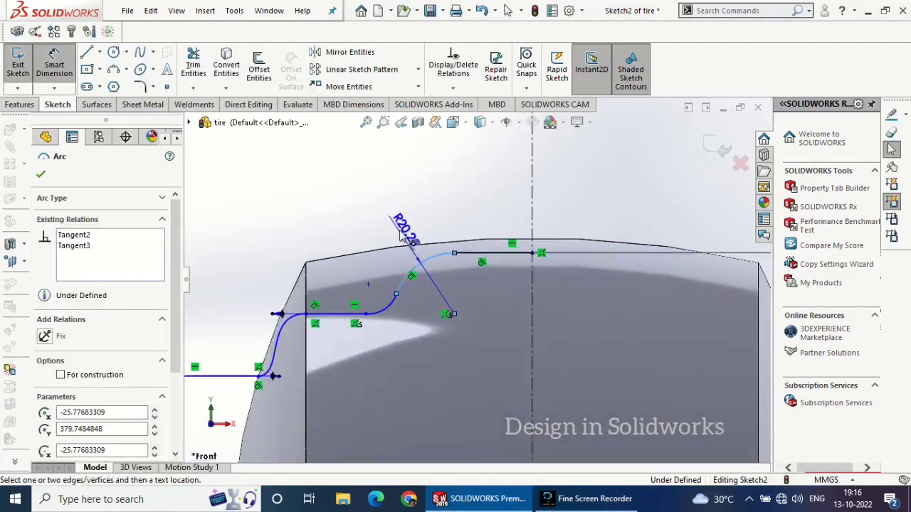
left_click(393, 215)
type("10")
key("Return")
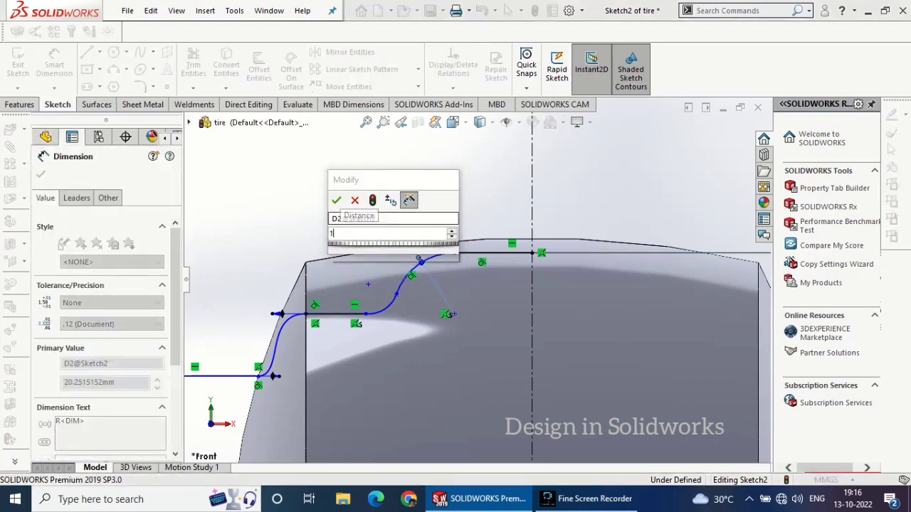
Dimension the radius of the lower arc beside the horizontal tread line at 10 mm
left_click(406, 303)
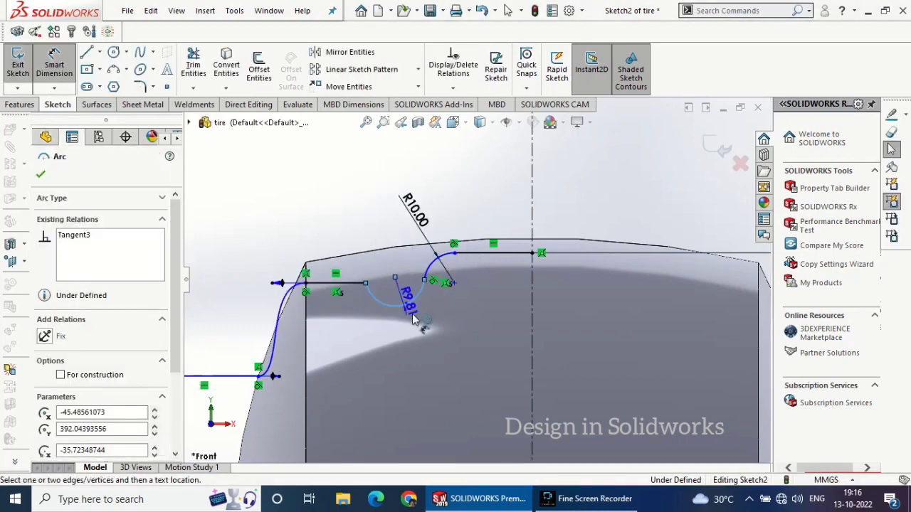
left_click(418, 333)
type("10")
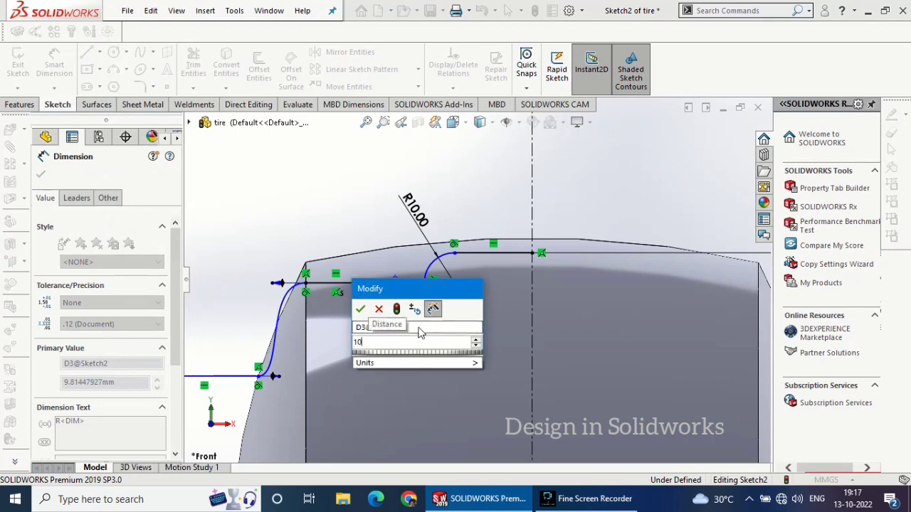
key("Return")
left_click(41, 175)
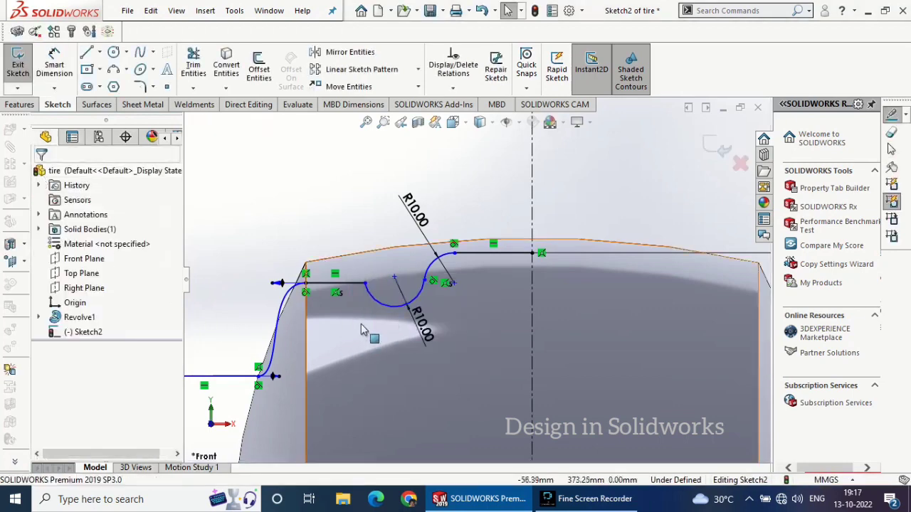
Make the lower arc tangent to the horizontal line running to the tread edge
left_click(370, 304)
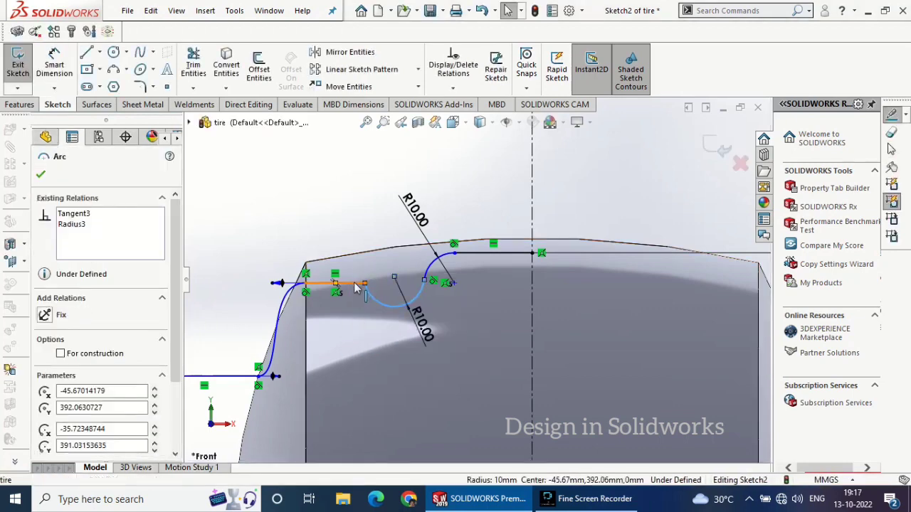
left_click(356, 288, "ctrl")
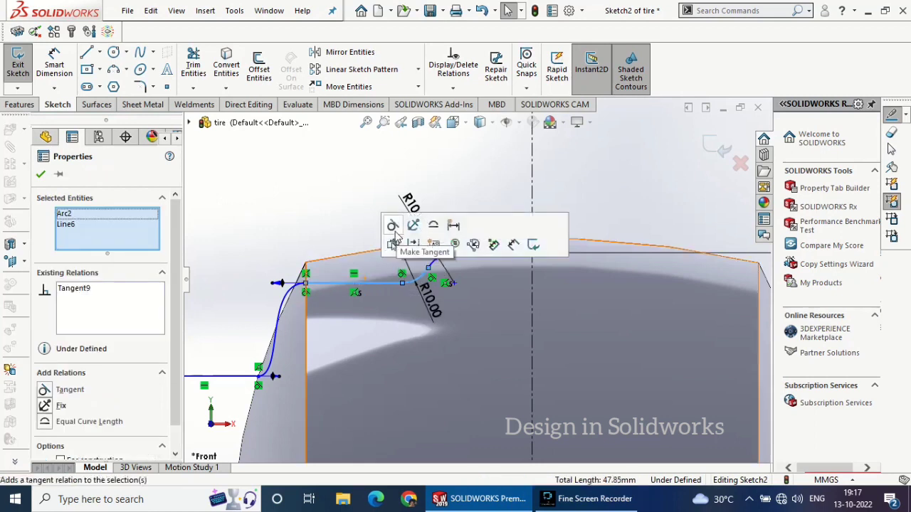
left_click(393, 227)
left_click(41, 175)
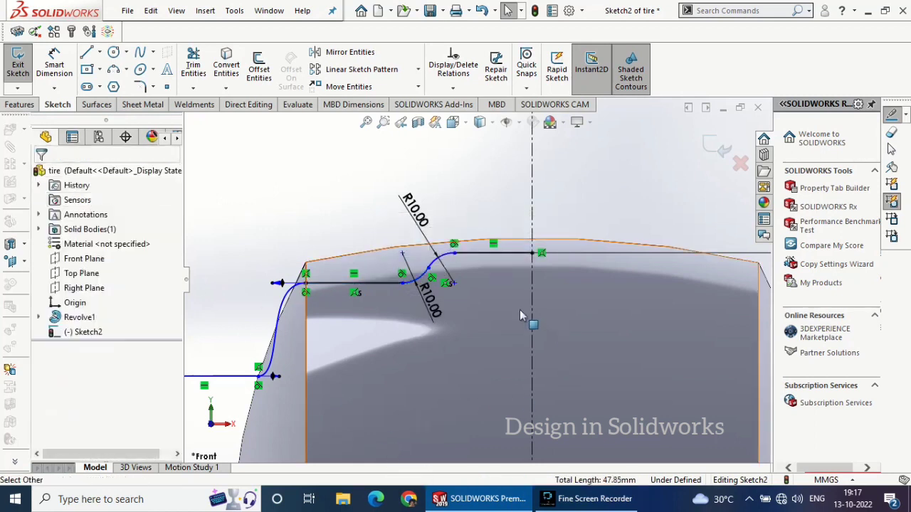
Dimension the short horizontal line at the vertical centerline to a length of 20 mm
left_click(56, 71)
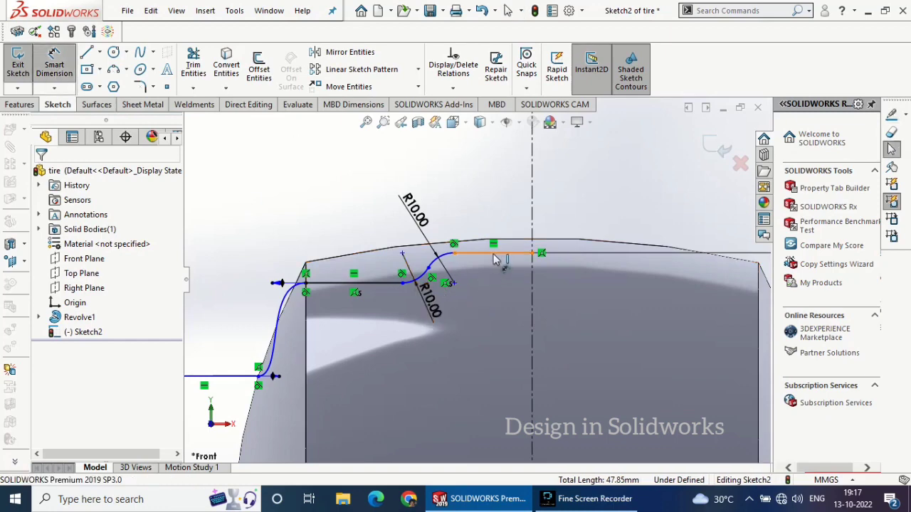
left_click(496, 254)
left_click(478, 201)
type("20")
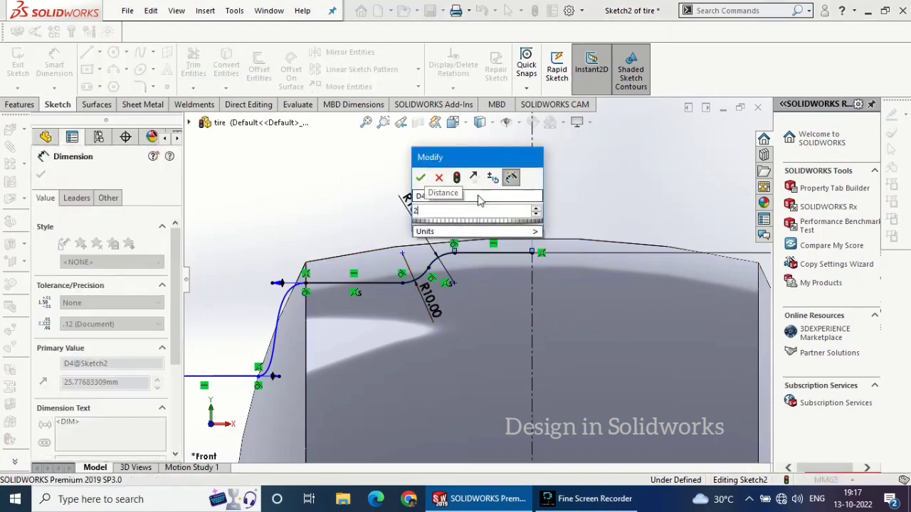
key("Return")
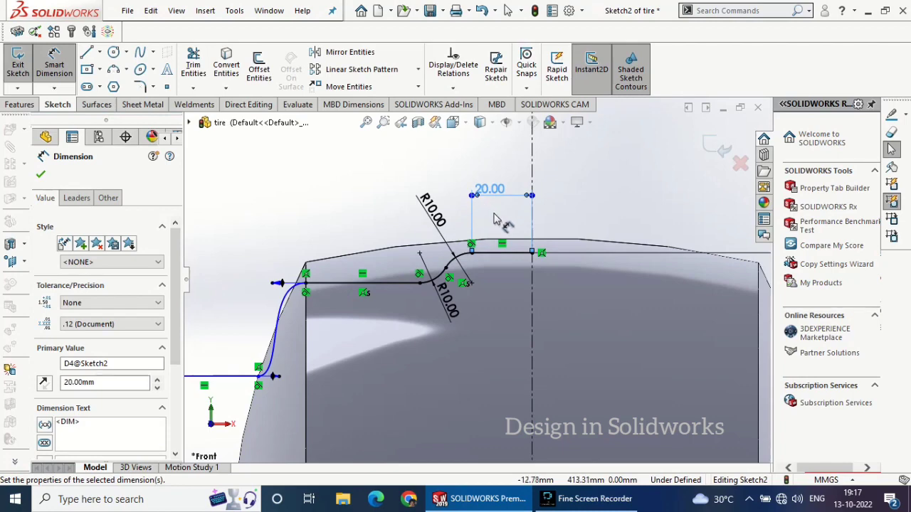
Try to dimension the distance from the lower arc's outer end to the vertical centerline
left_click(419, 283)
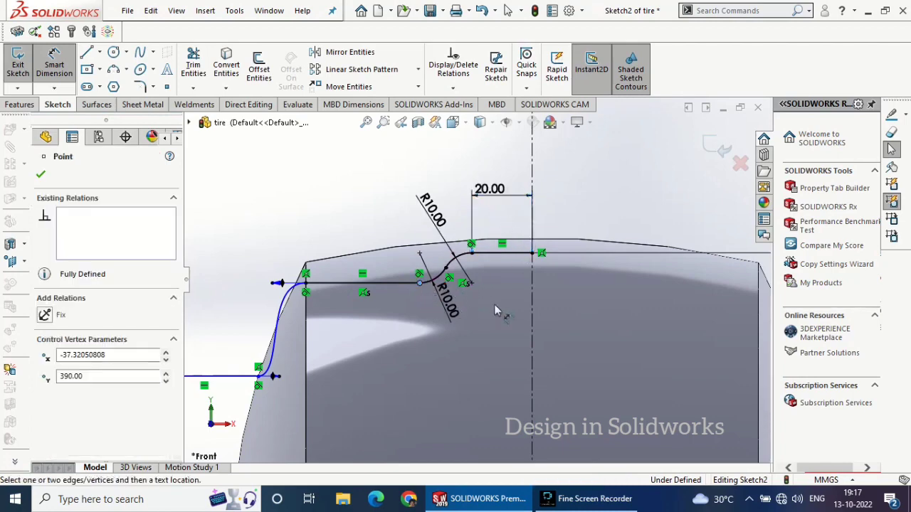
left_click(532, 300)
left_click(481, 348)
left_click(533, 262)
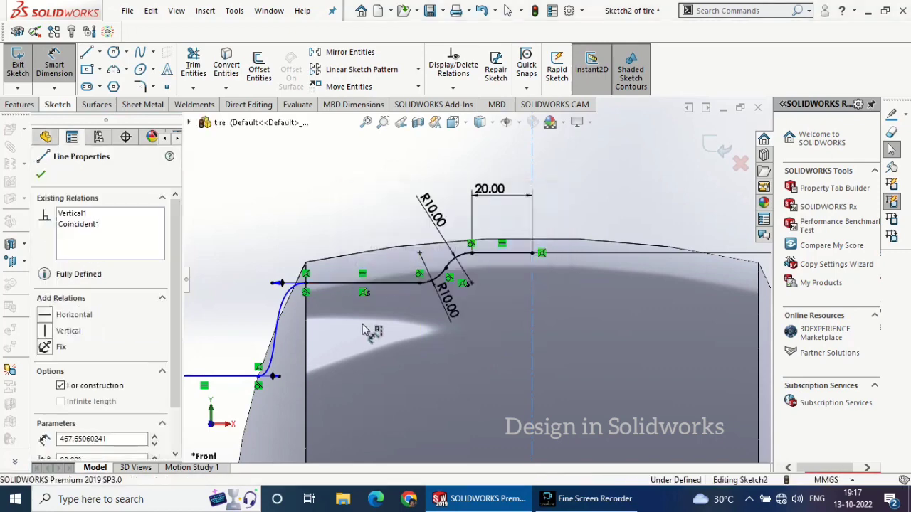
left_click(40, 178)
Delete the horizontal relation of the line to the tread edge and move its outer end down so it slopes
right_click(363, 275)
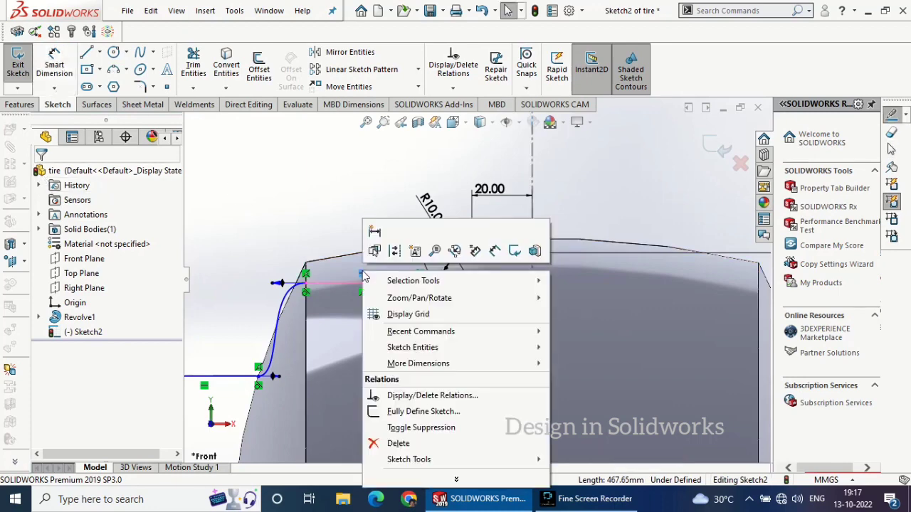
left_click(399, 443)
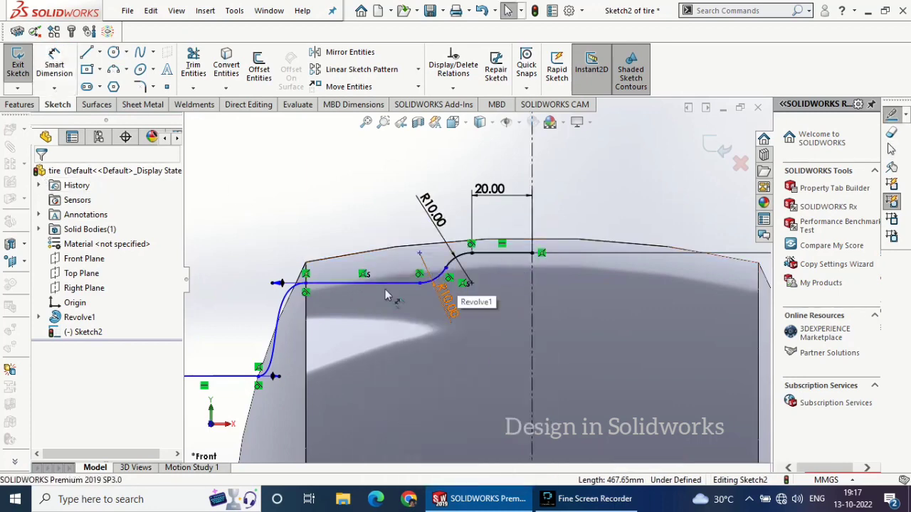
left_click_drag(306, 285, 305, 359)
left_click(239, 300)
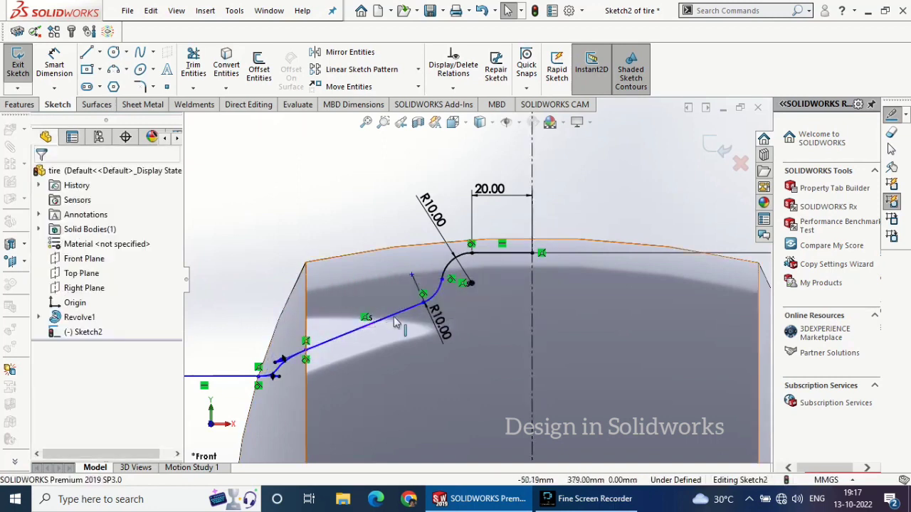
Dimension the angle between the sloped line and the short horizontal line at the vertical centerline to 170°
left_click(55, 60)
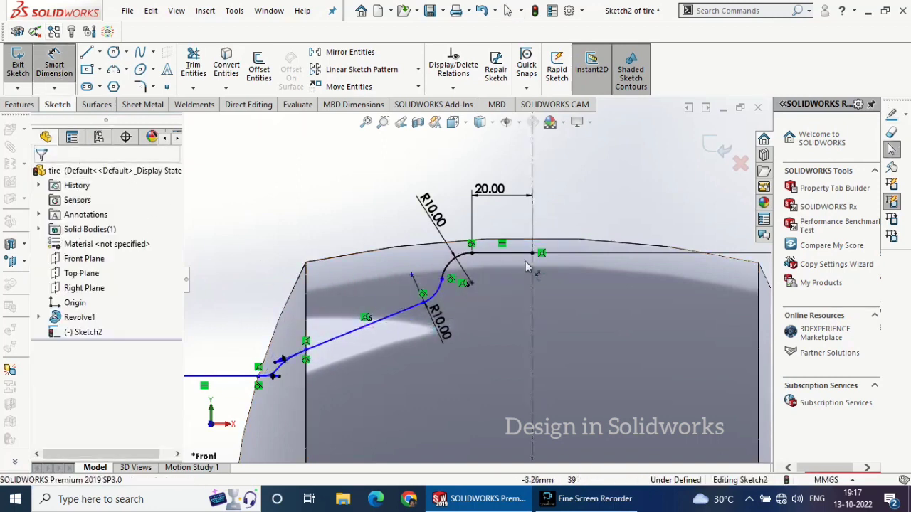
left_click(390, 323)
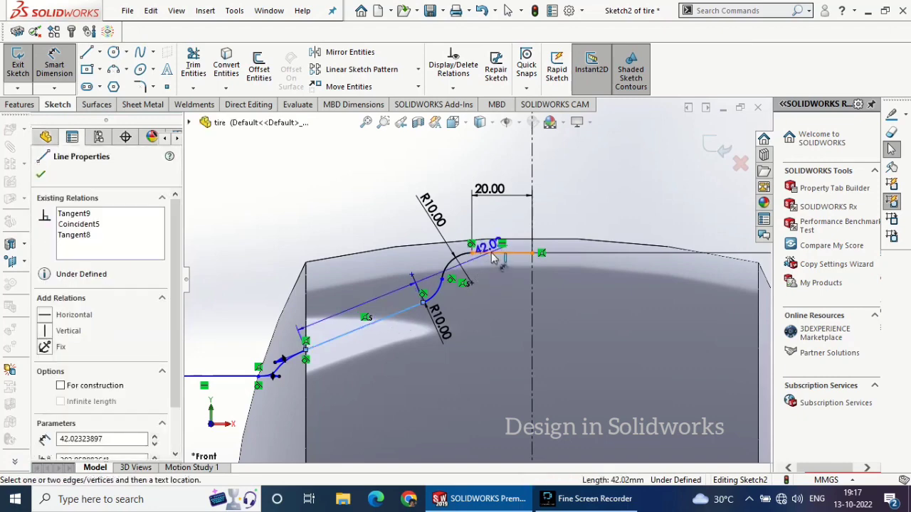
left_click(498, 252)
left_click(565, 218)
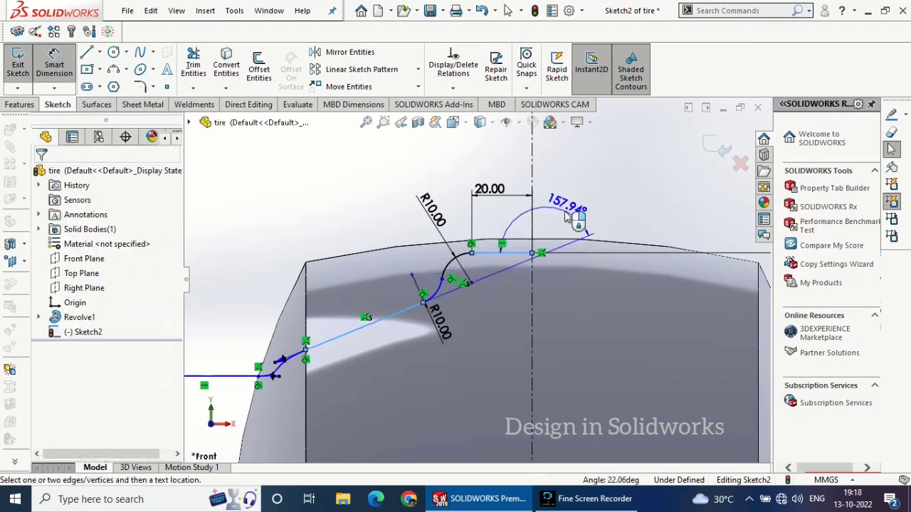
type("170")
key("Return")
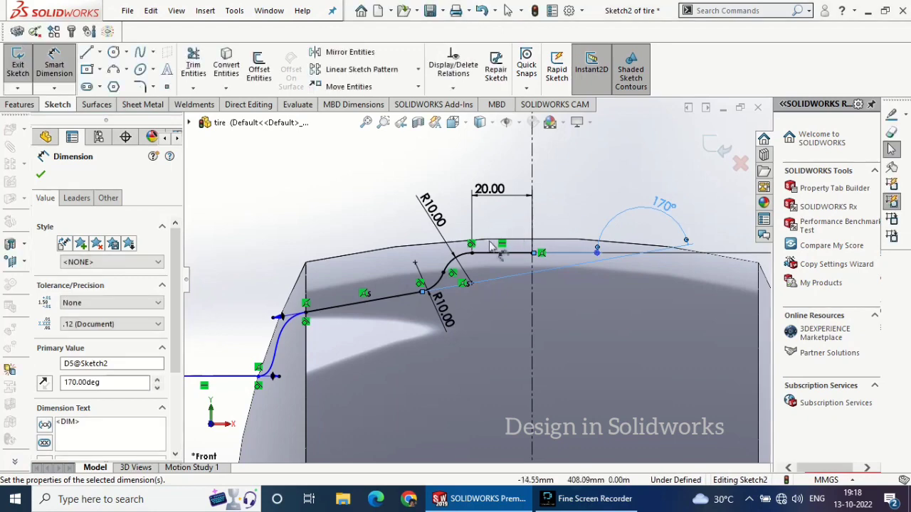
Dimension the vertical distance between the short horizontal line at the centerline and the outer horizontal line to 30 mm
left_click(509, 258)
left_click(228, 375)
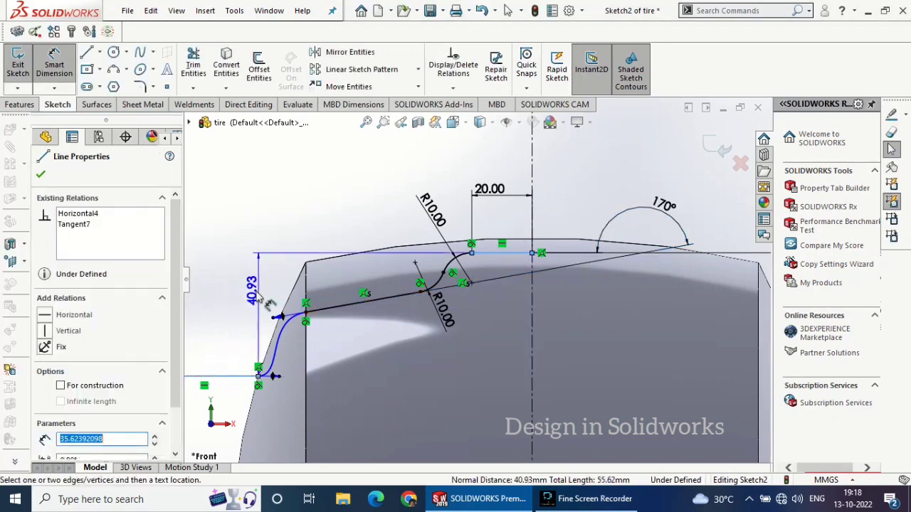
left_click(255, 292)
type("40")
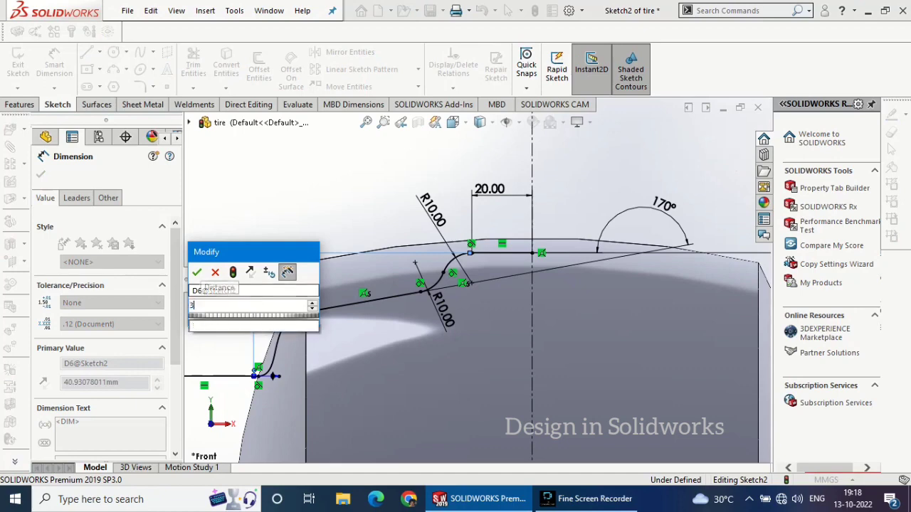
key("Return")
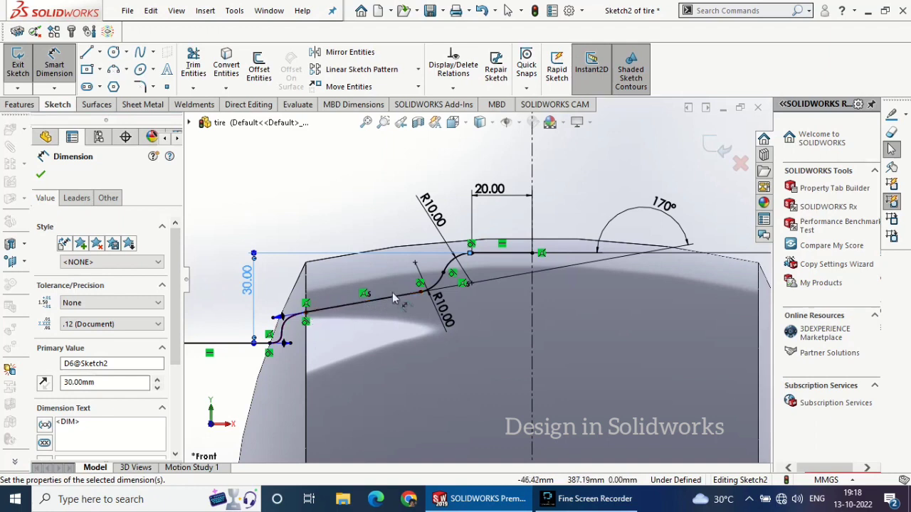
Add a driven dimension from the lower arc's outer end to the vertical centerline
left_click(420, 292)
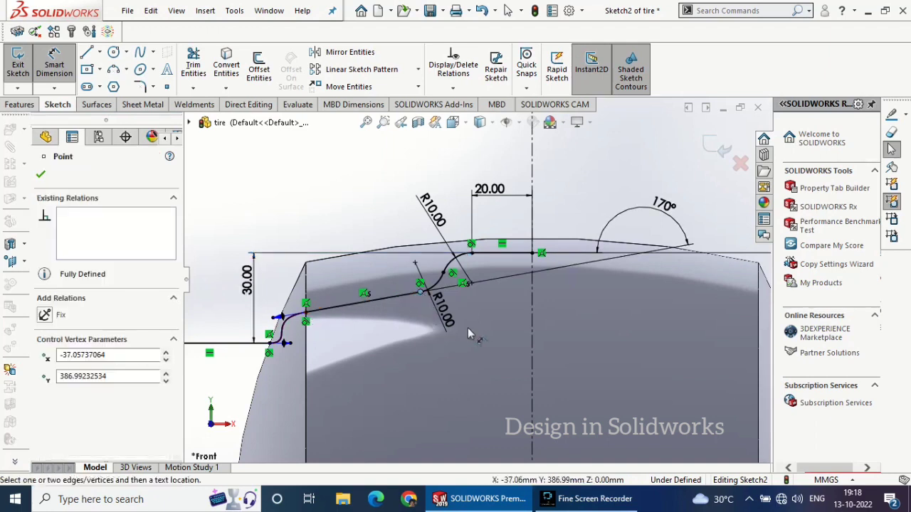
left_click(533, 314)
left_click(496, 323)
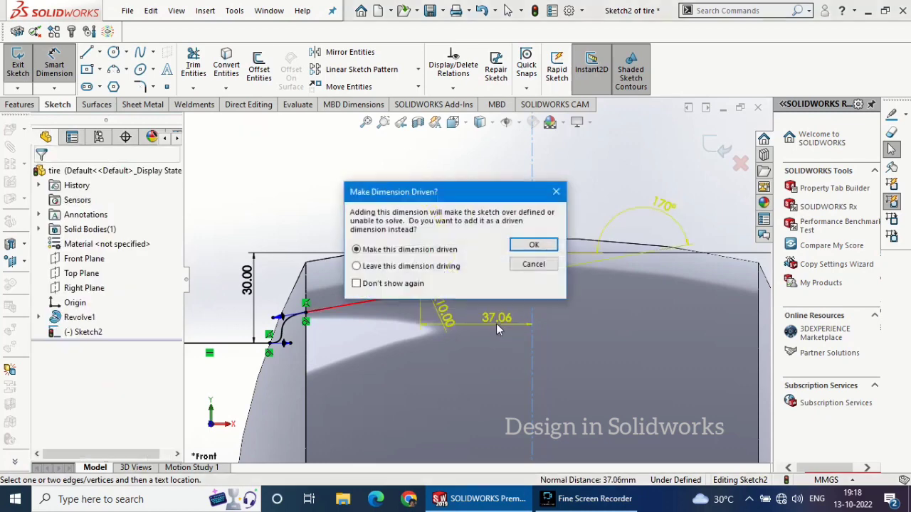
mouse_move(517, 190)
left_mouse_down()
mouse_move(572, 123)
mouse_move(613, 94)
left_mouse_up()
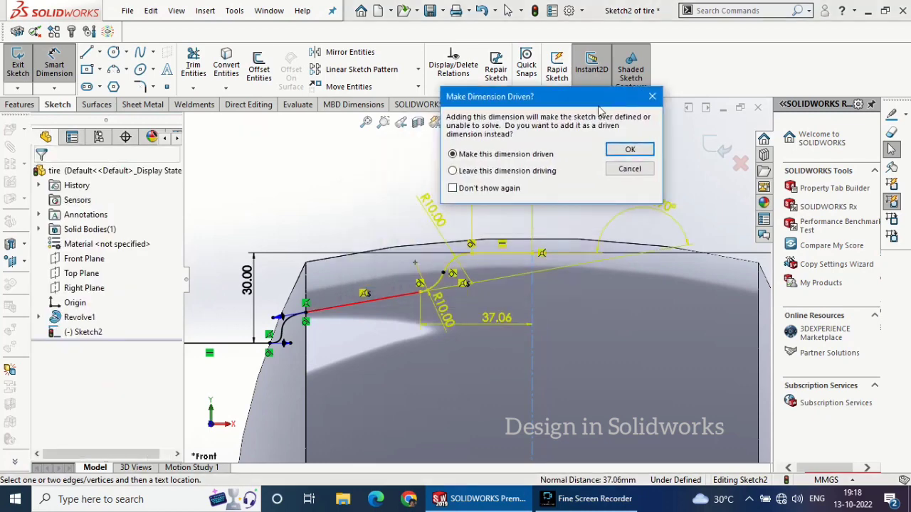
left_click(630, 150)
Try to delete the sloped line's coincident relation with the upper arc's center point
left_click(366, 297)
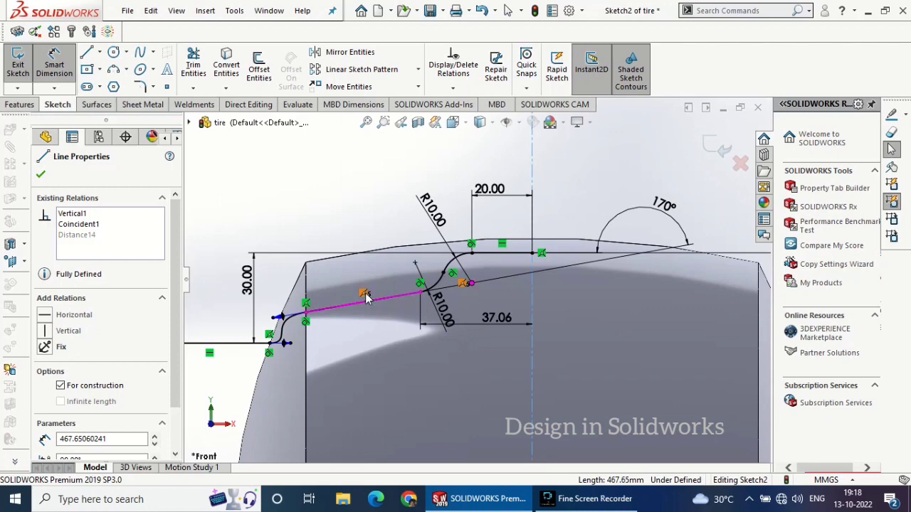
key("Delete")
key("Return")
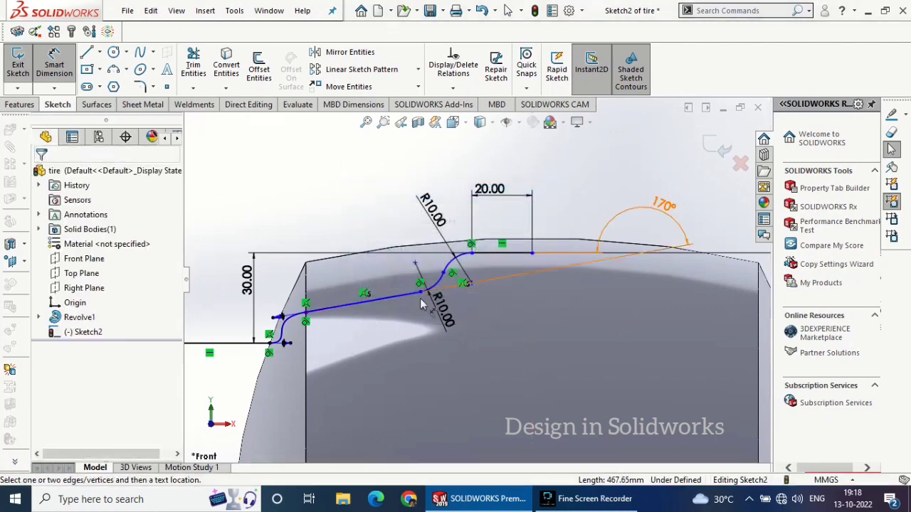
scroll(522, 306, "up", 5)
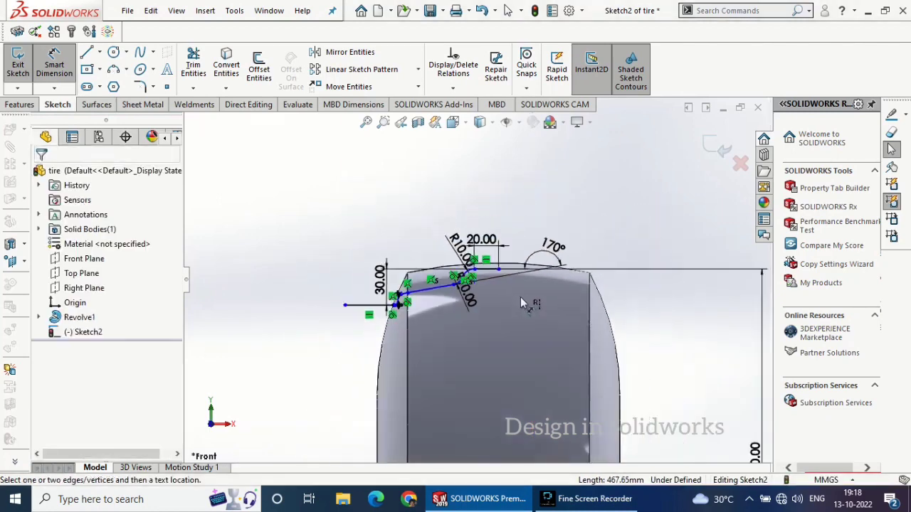
scroll(484, 347, "up", 2)
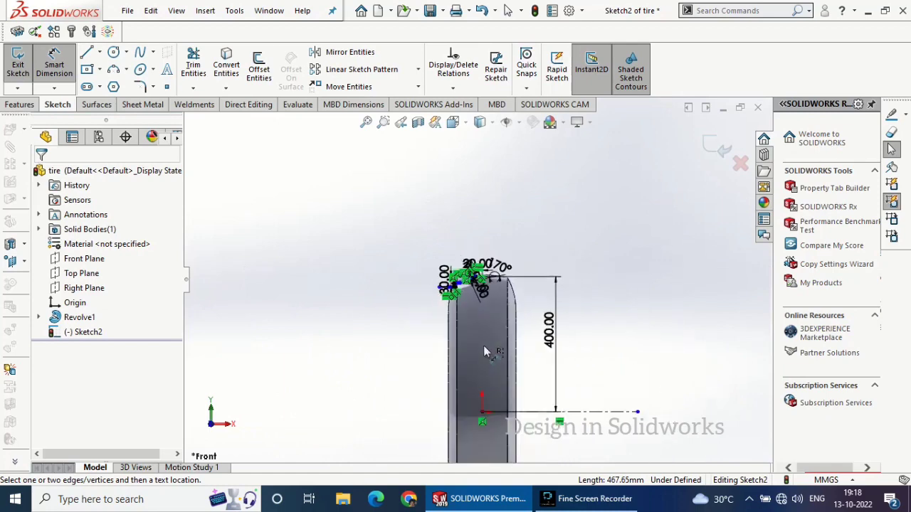
key("Escape")
left_click(484, 346)
scroll(488, 289, "down", 2)
scroll(477, 286, "down", 10)
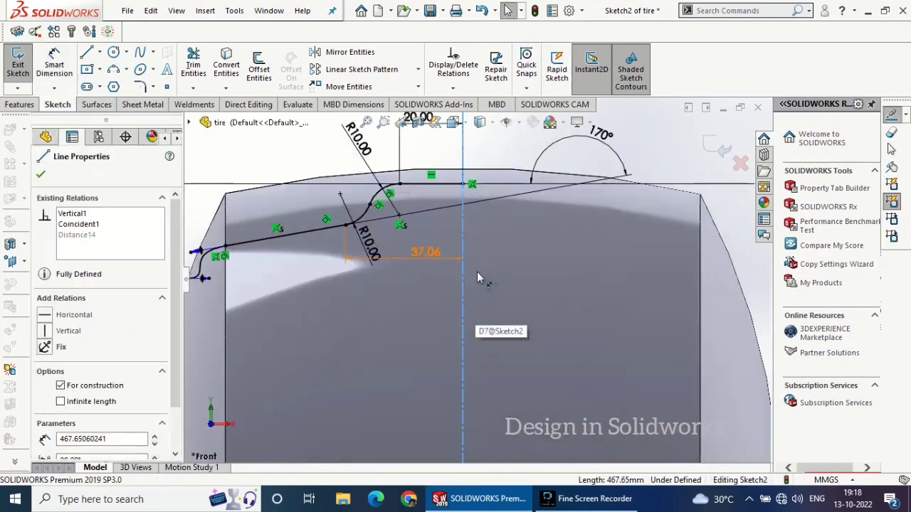
left_click(476, 260)
scroll(476, 262, "up", 3)
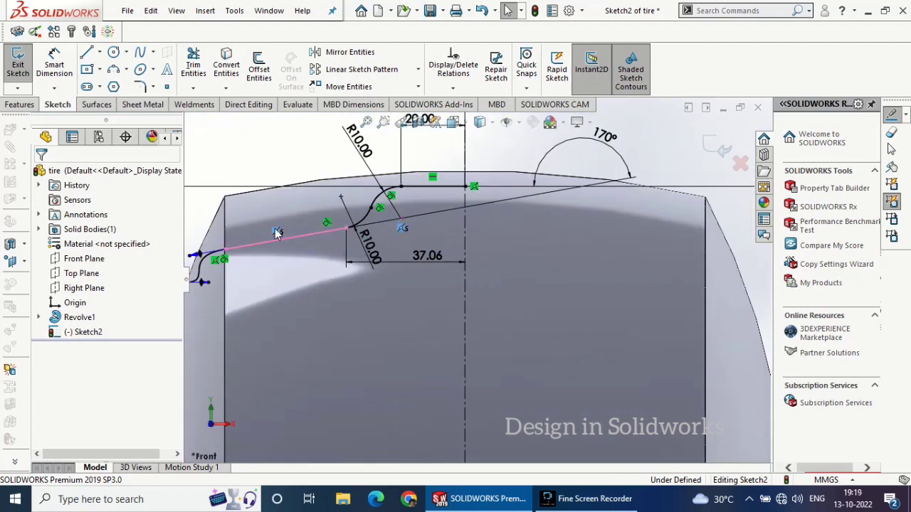
Delete the sloped line's coincident relation with the upper arc's center and remove the driven dimension to the centerline
left_click(277, 234)
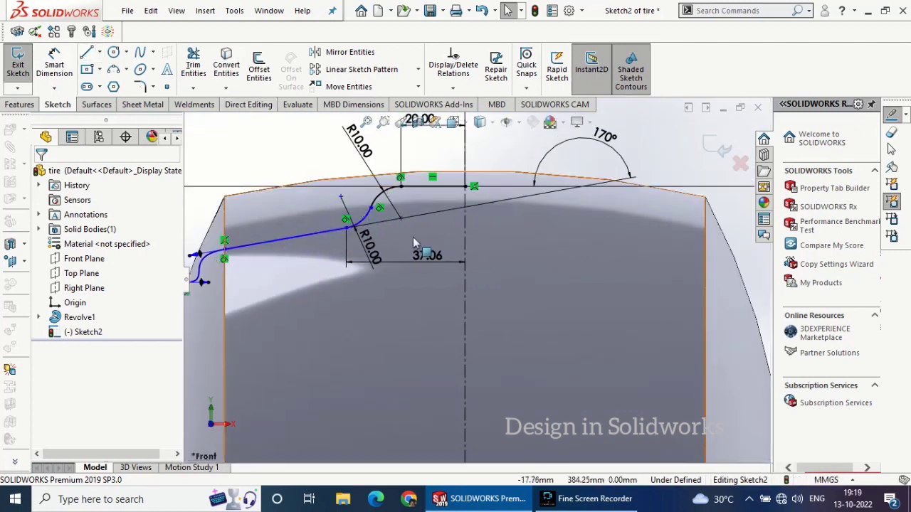
left_click(423, 258)
double_click(423, 257)
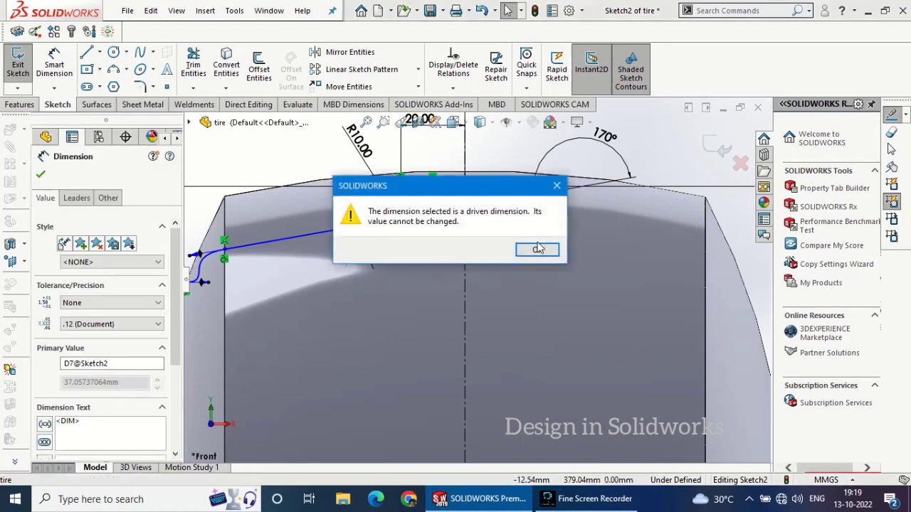
key("Return")
key("Delete")
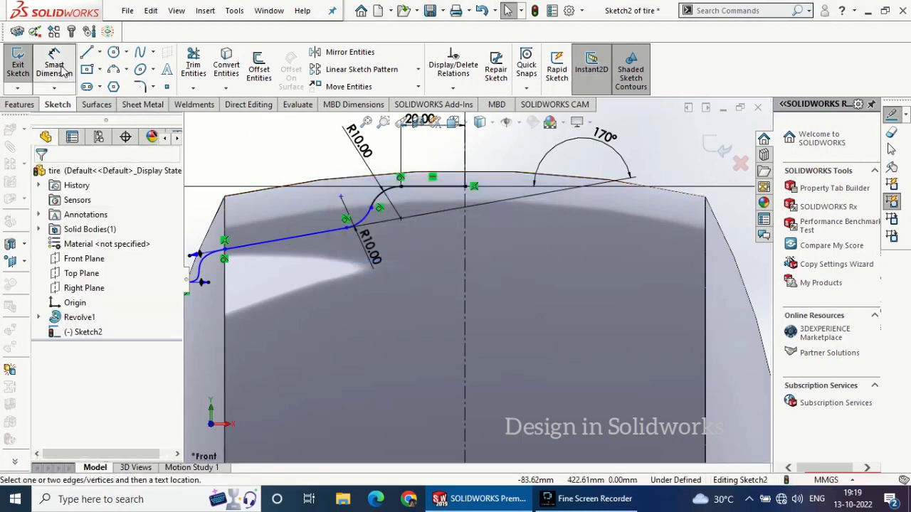
Dimension the distance from the lower arc's outer end to the vertical centerline as 38.26 mm
left_click(368, 238)
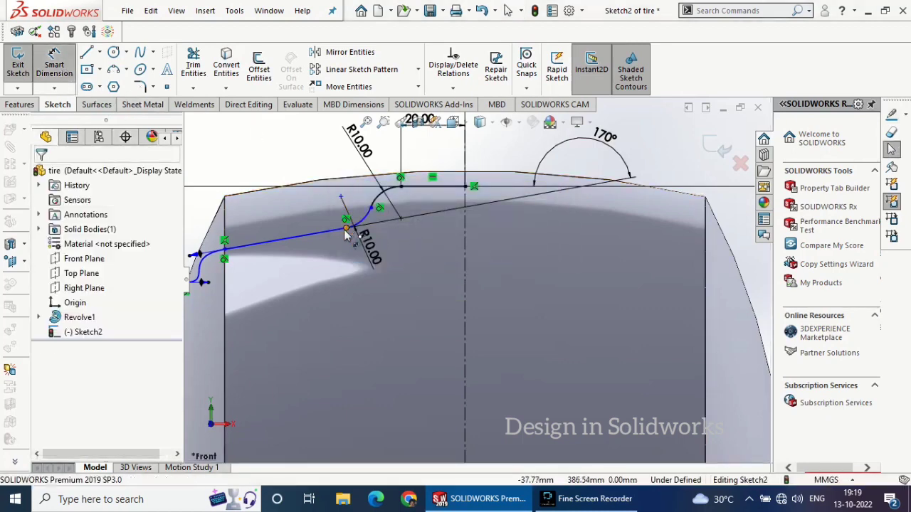
left_click(463, 257)
left_click(422, 257)
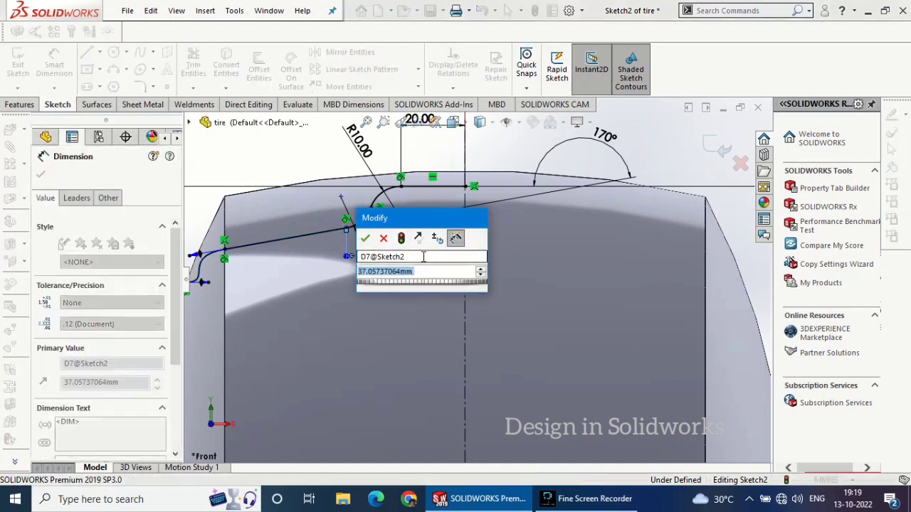
type("38.26")
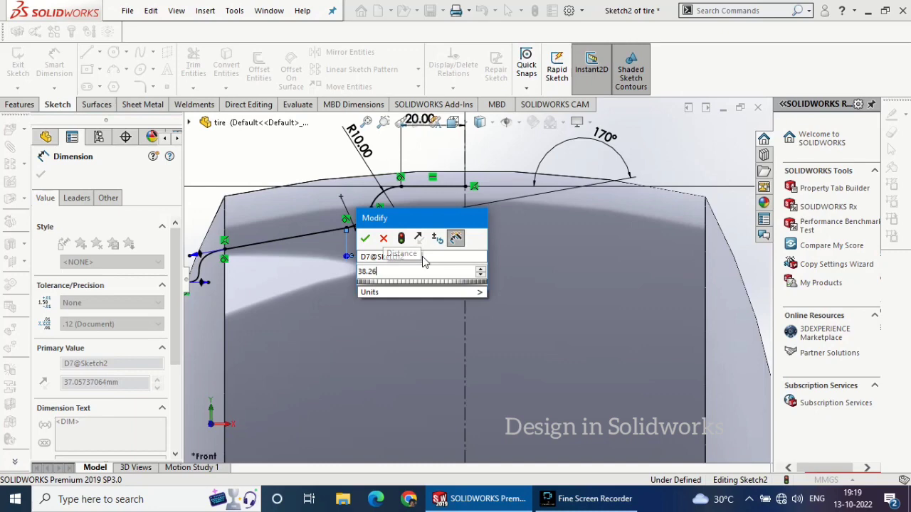
key("Return")
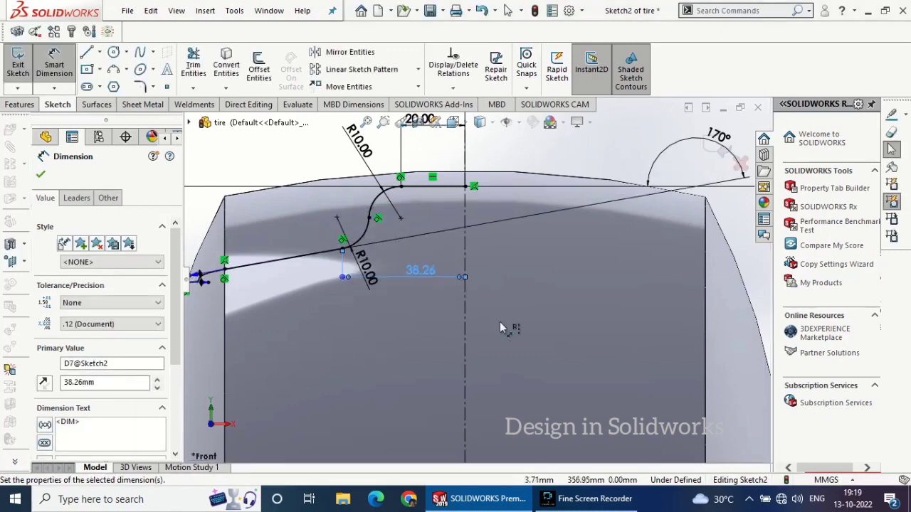
Mirror the whole tread profile, including its lines, both arcs and the spline, about the vertical centerline
scroll(506, 320, "up", 3)
scroll(317, 284, "down", 3)
scroll(318, 288, "down", 3)
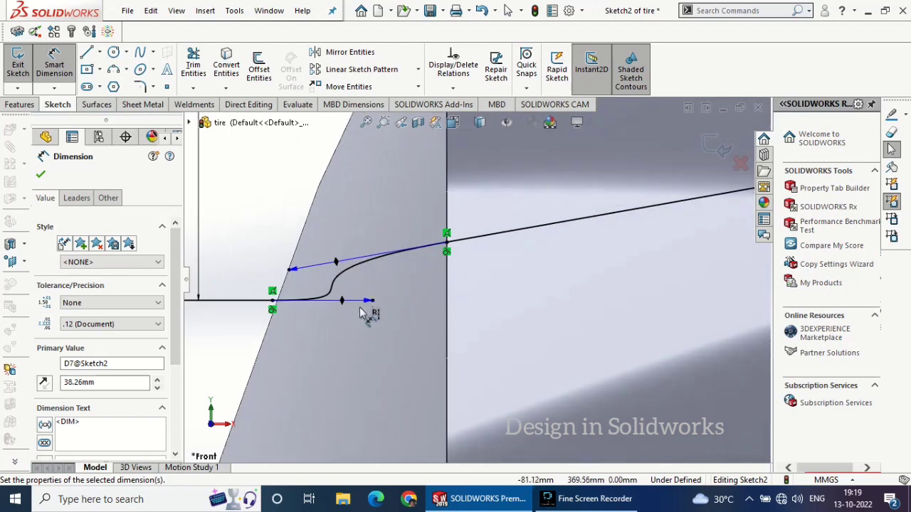
scroll(384, 304, "up", 5)
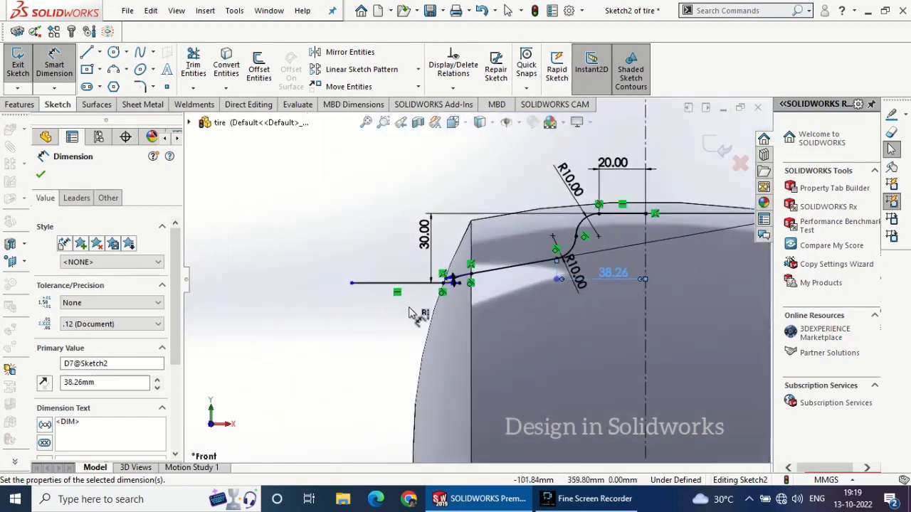
scroll(410, 332, "up", 2)
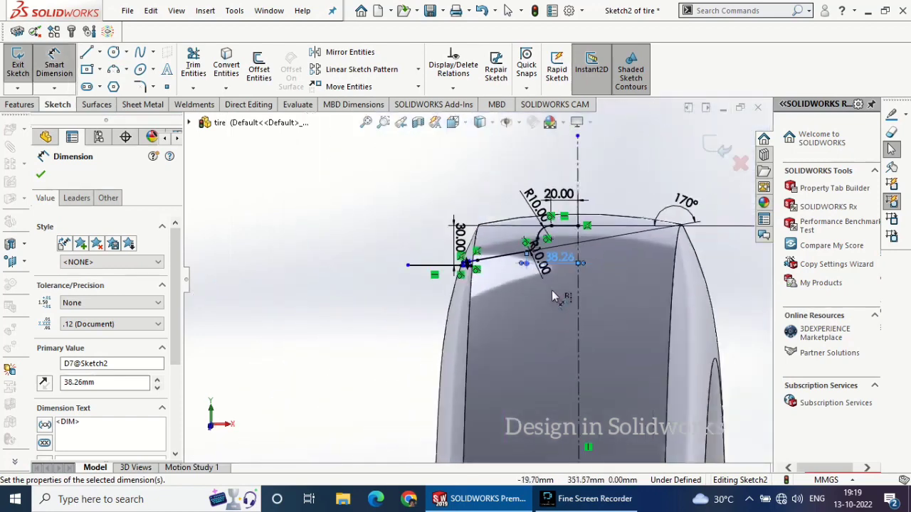
scroll(624, 270, "up", 2)
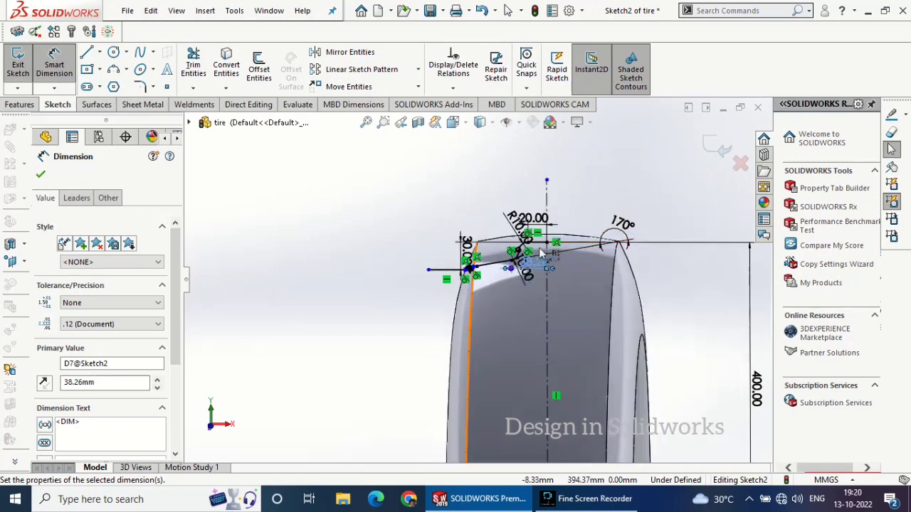
scroll(545, 225, "down", 5)
left_click(340, 56)
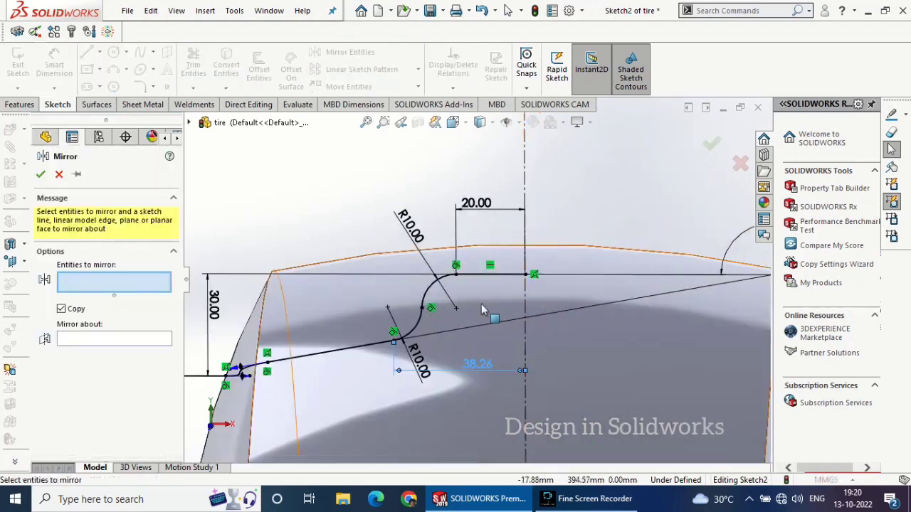
left_click(429, 299)
left_click(419, 321)
left_click(323, 354)
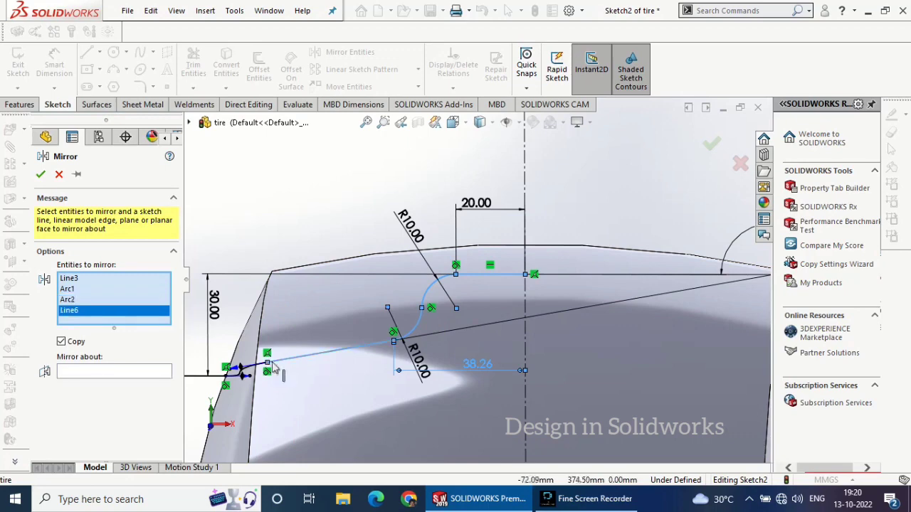
left_click(263, 369)
scroll(281, 364, "up", 2)
left_click(276, 346)
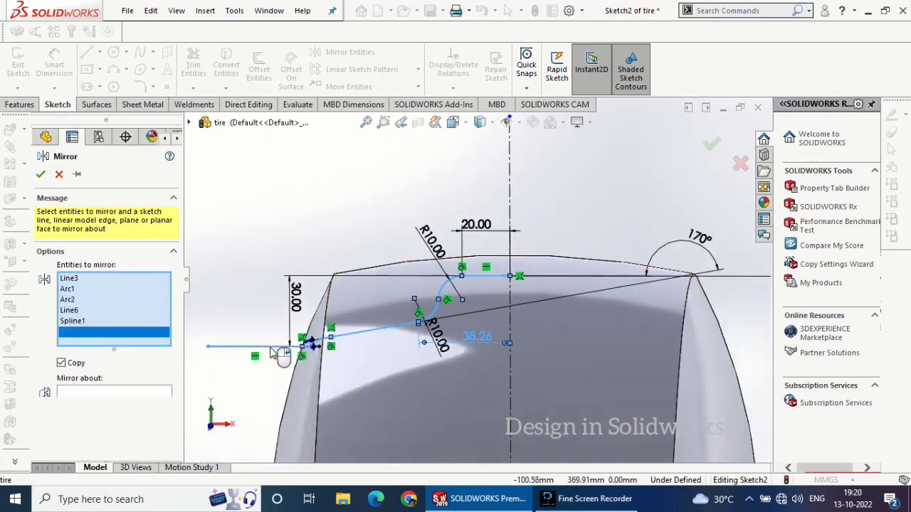
left_click(71, 394)
left_click(510, 193)
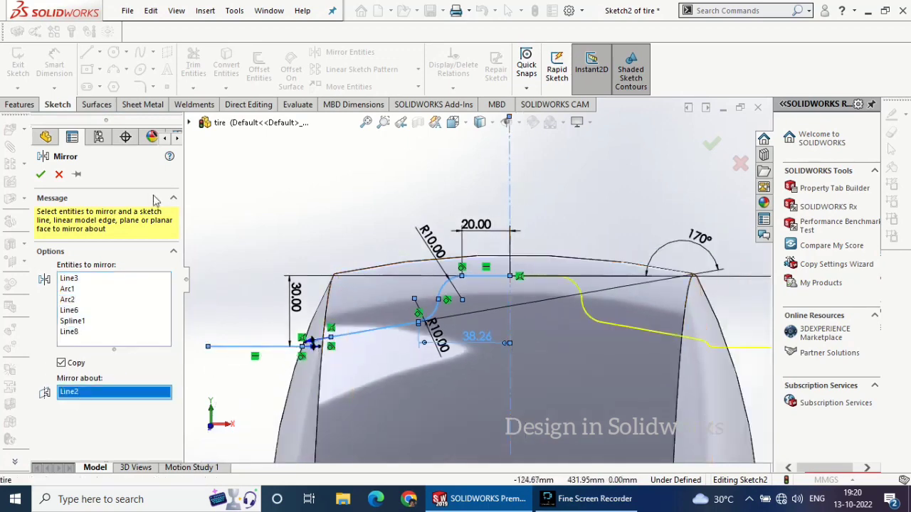
left_click(40, 174)
Create a revolved surface from the tread profile, turning it 360° about the horizontal centerline through the origin
left_click(97, 103)
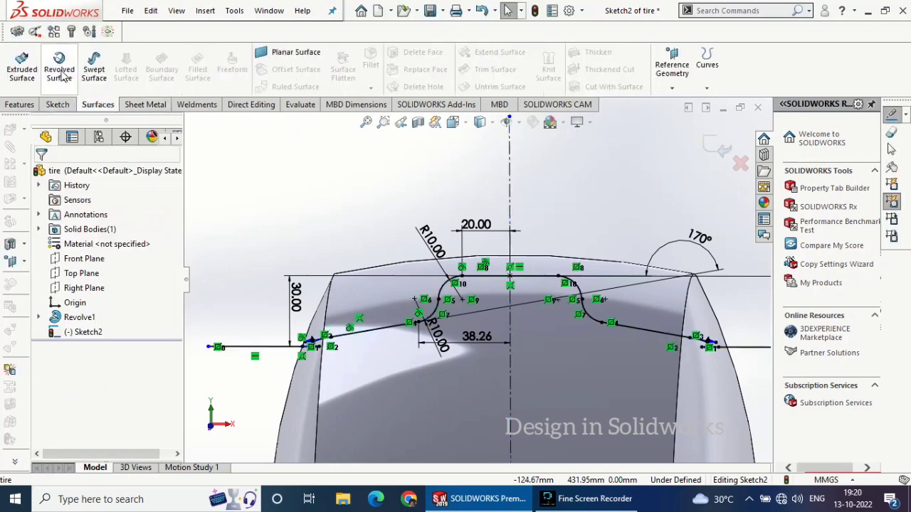
scroll(364, 207, "up", 7)
scroll(451, 392, "up", 3)
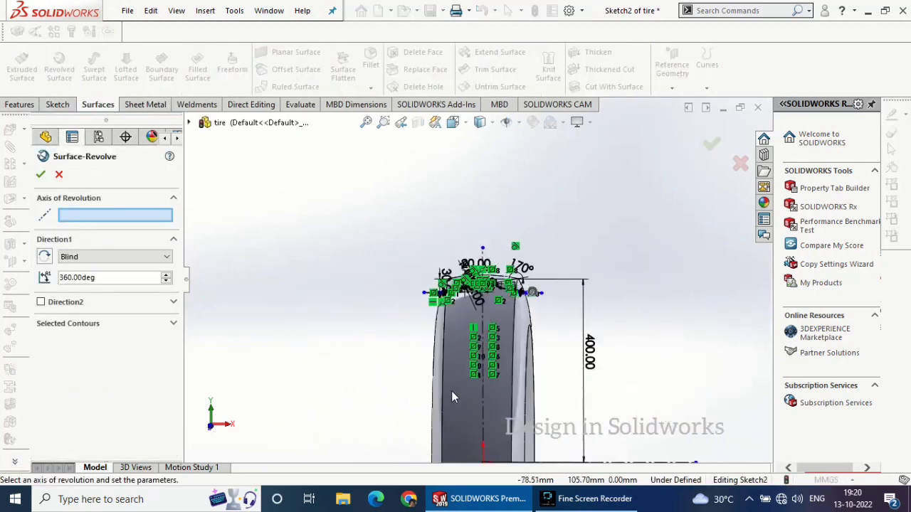
left_click(530, 434)
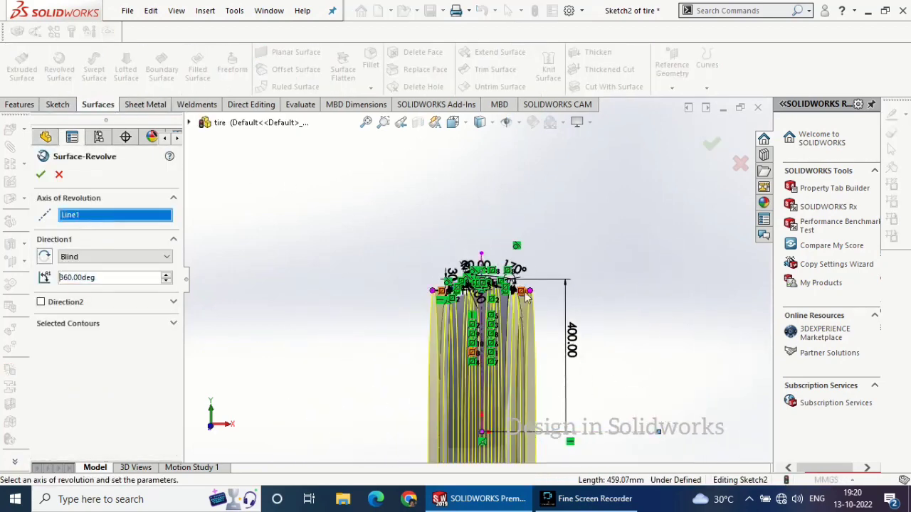
mouse_move(596, 289)
middle_mouse_down()
mouse_move(562, 269)
mouse_move(553, 315)
mouse_move(526, 277)
mouse_move(565, 384)
mouse_move(551, 370)
middle_mouse_up()
left_click(39, 178)
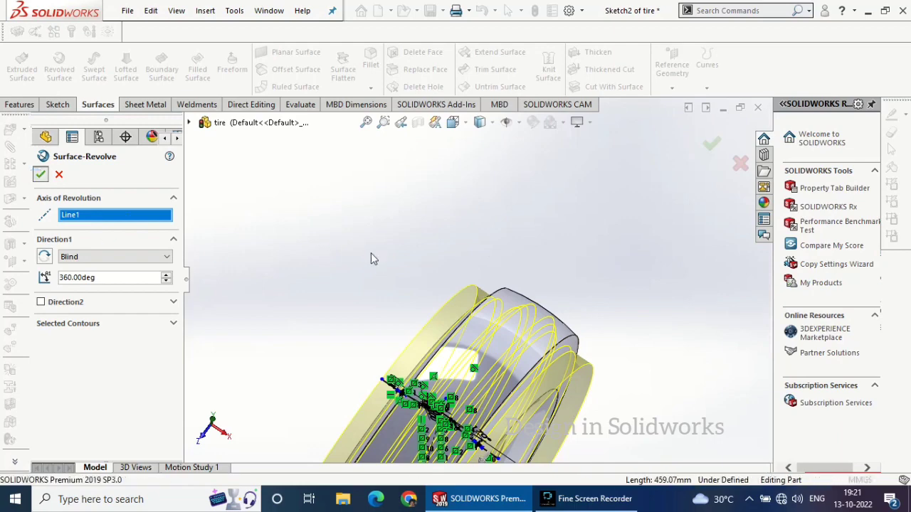
scroll(491, 362, "down", 3)
middle_click_drag(491, 362, 479, 313)
scroll(537, 363, "up", 5)
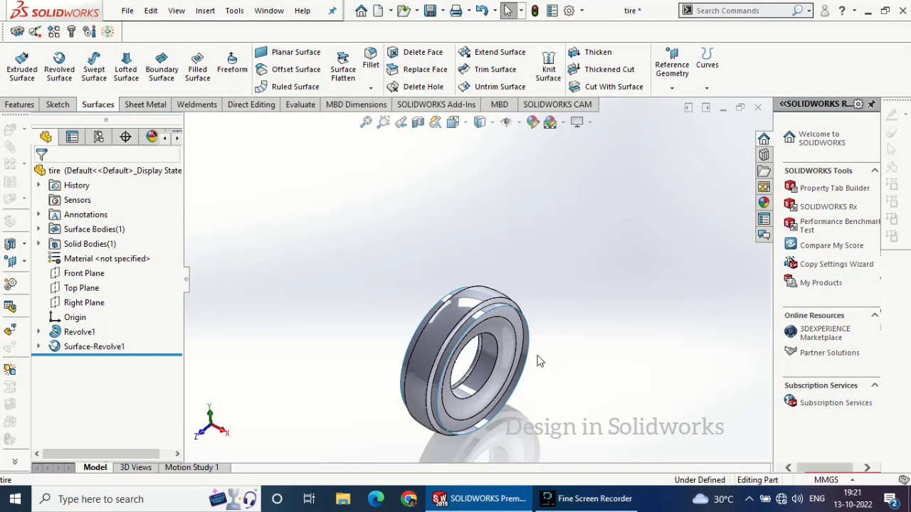
scroll(512, 334, "down", 2)
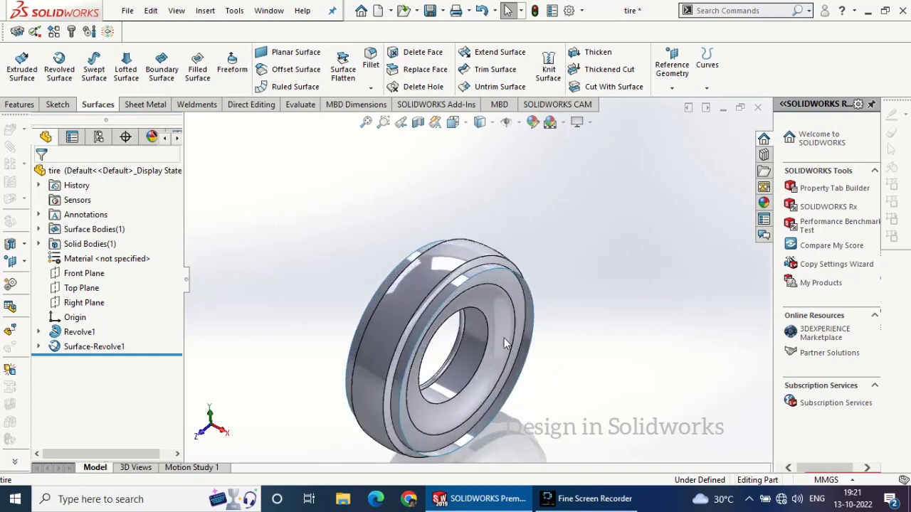
Create a reference plane offset 410 mm upward from the Top Plane
left_click(81, 287)
left_click(19, 104)
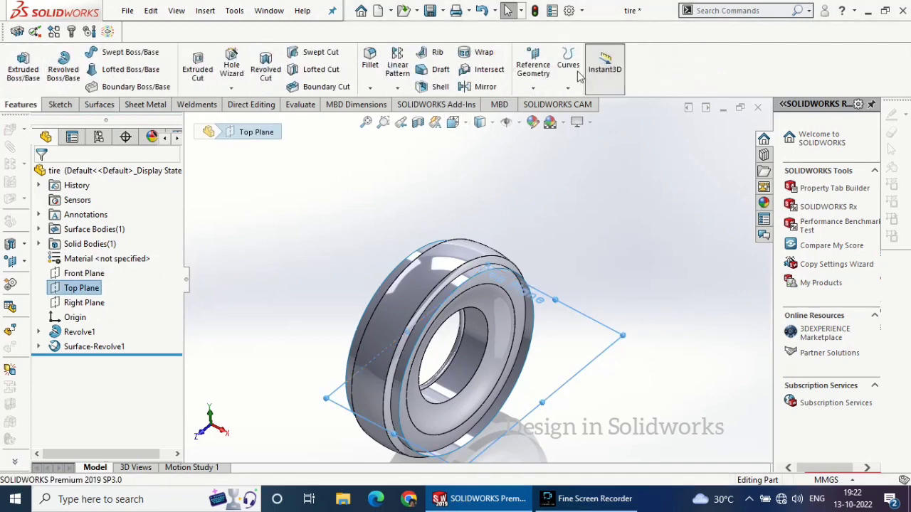
left_click(533, 68)
left_click(544, 87)
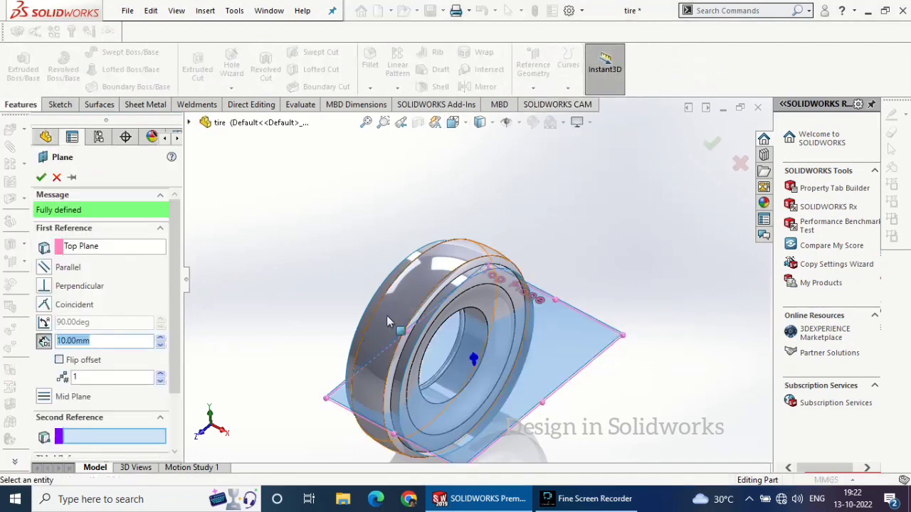
left_click(162, 339)
left_click(162, 339)
left_click(162, 338)
middle_click_drag(217, 286, 240, 233)
left_click_drag(100, 341, 24, 334)
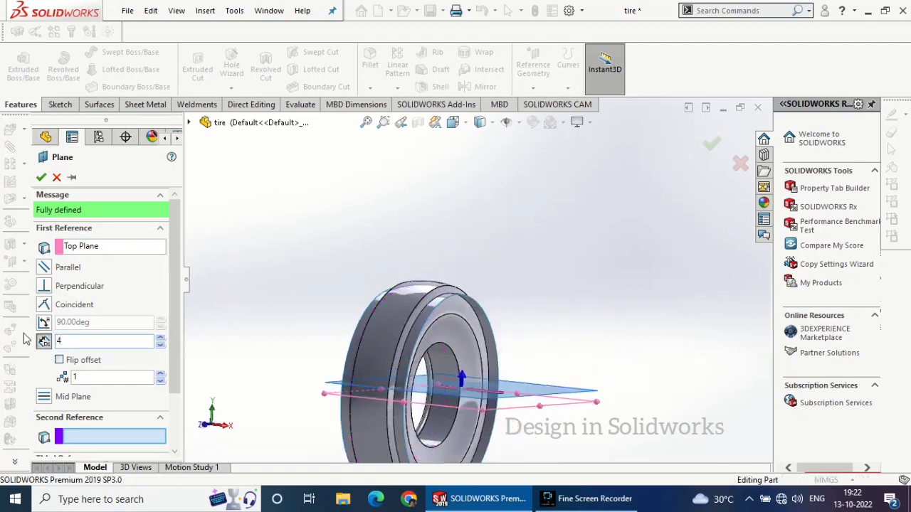
key("Return")
middle_click_drag(445, 213, 496, 320)
left_click(40, 177)
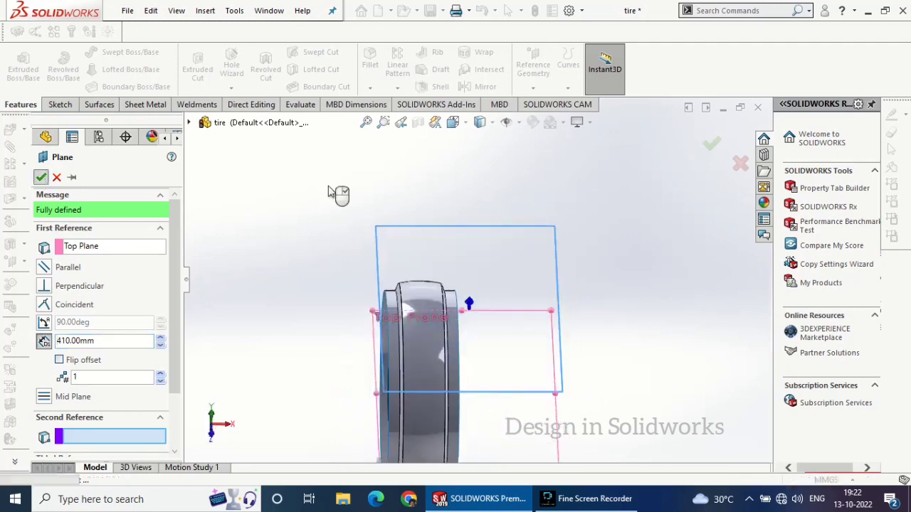
Start a sketch on the new offset plane and draw a four-segment zigzag line spanning from the tire's left side edge to its right
left_click(542, 202)
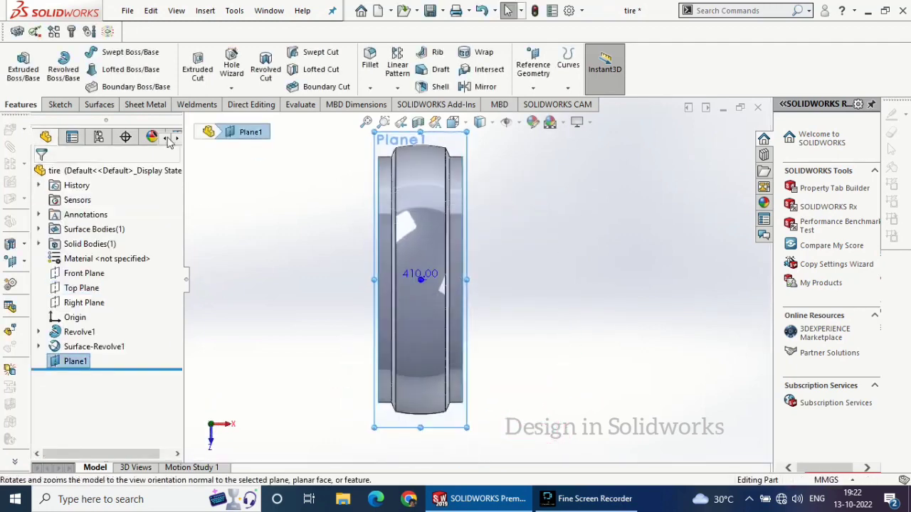
left_click(60, 105)
left_click(20, 64)
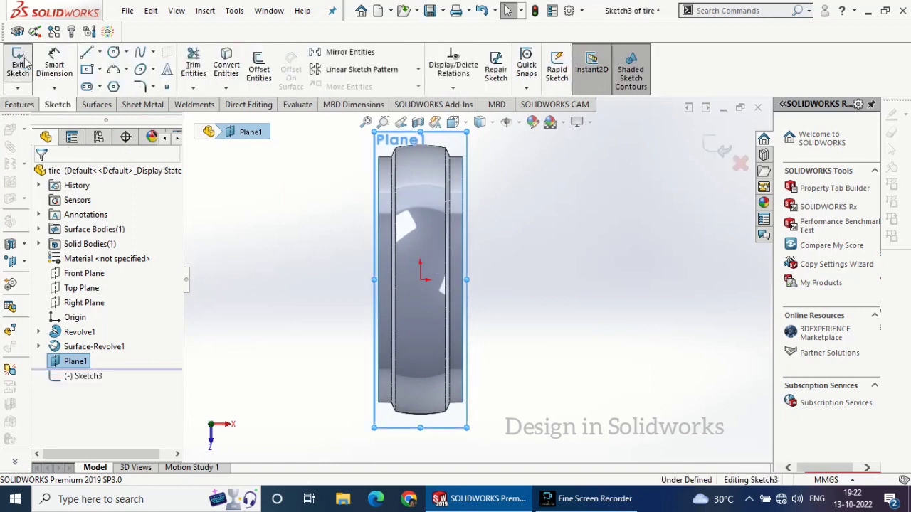
left_click(86, 54)
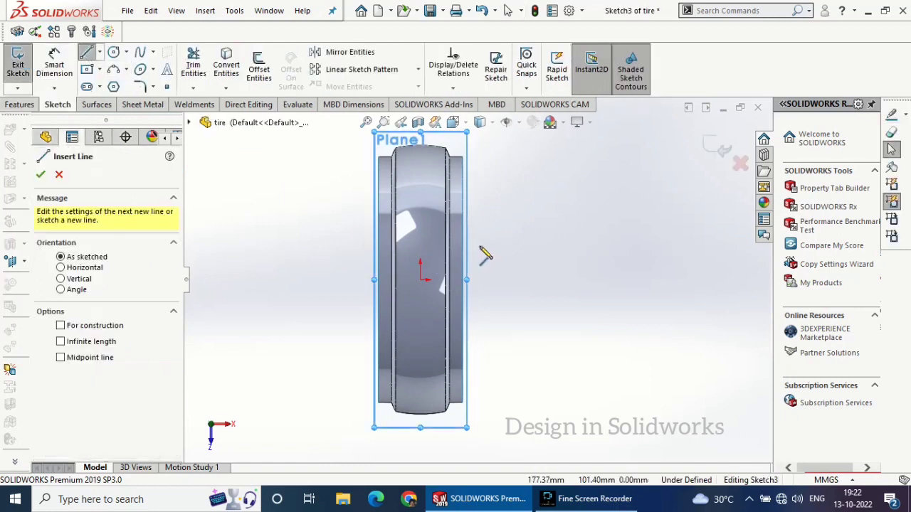
left_click(382, 302)
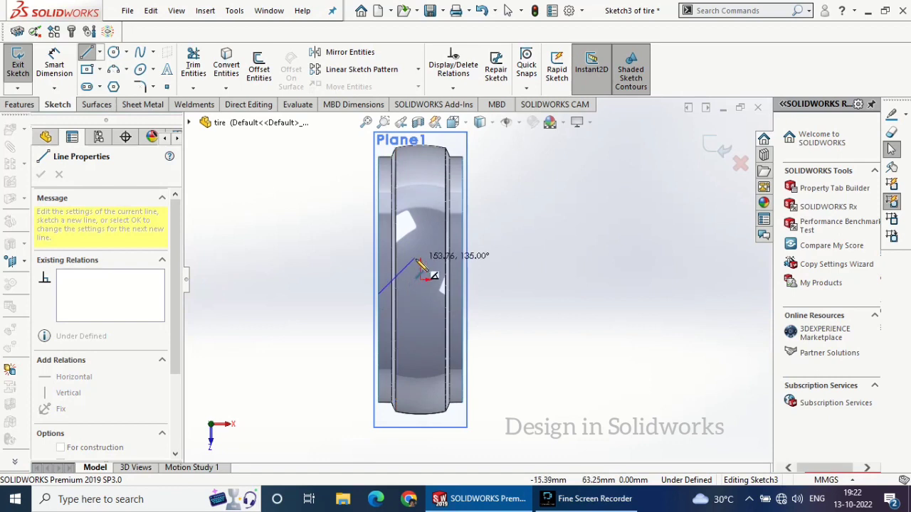
scroll(392, 279, "down", 4)
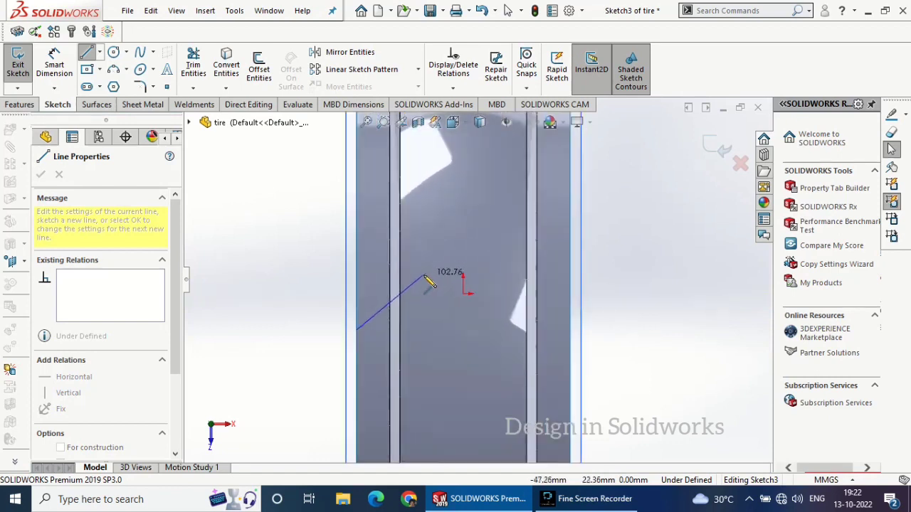
left_click(423, 275)
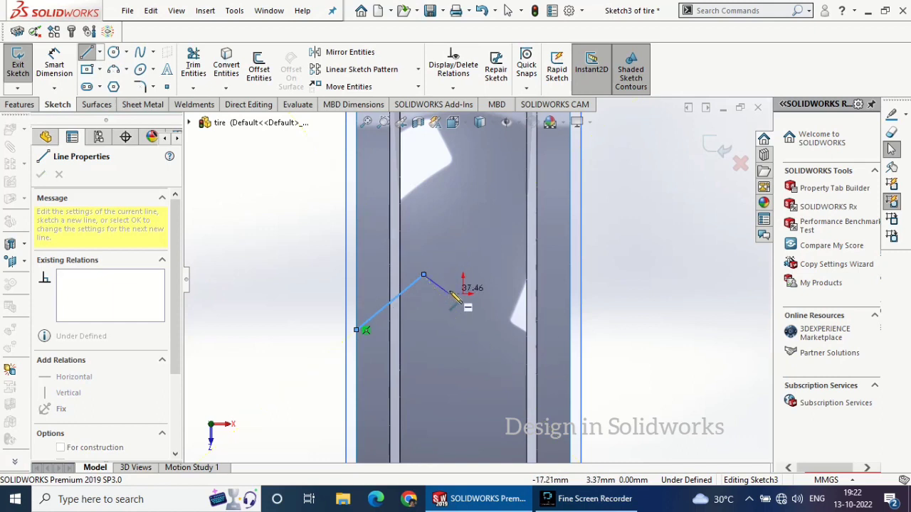
left_click(481, 308)
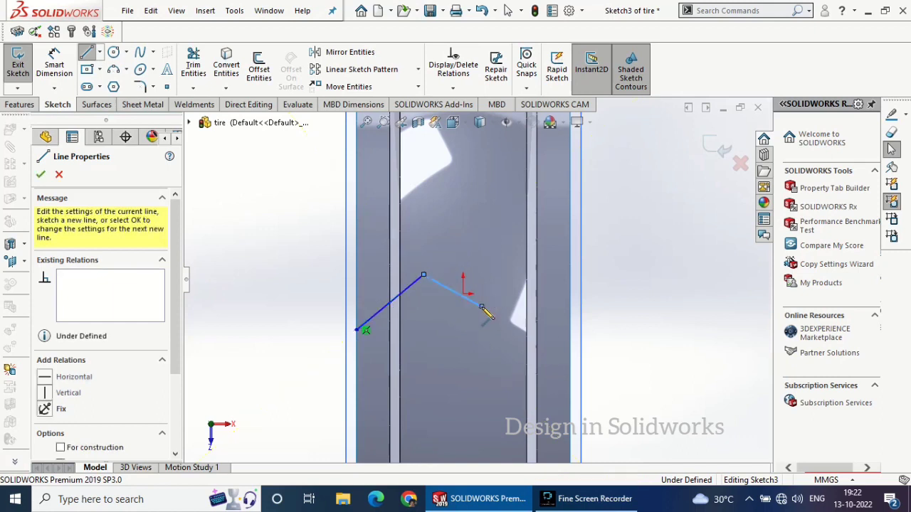
left_click(498, 256)
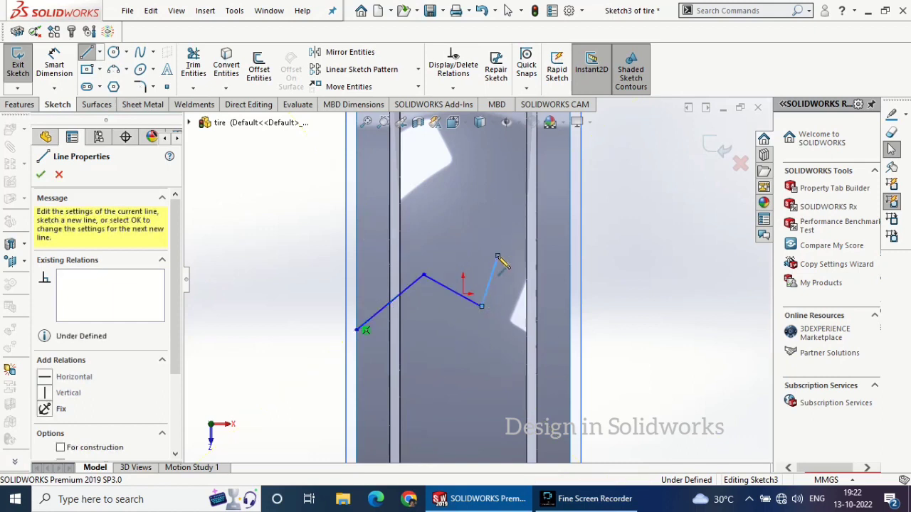
left_click(570, 282)
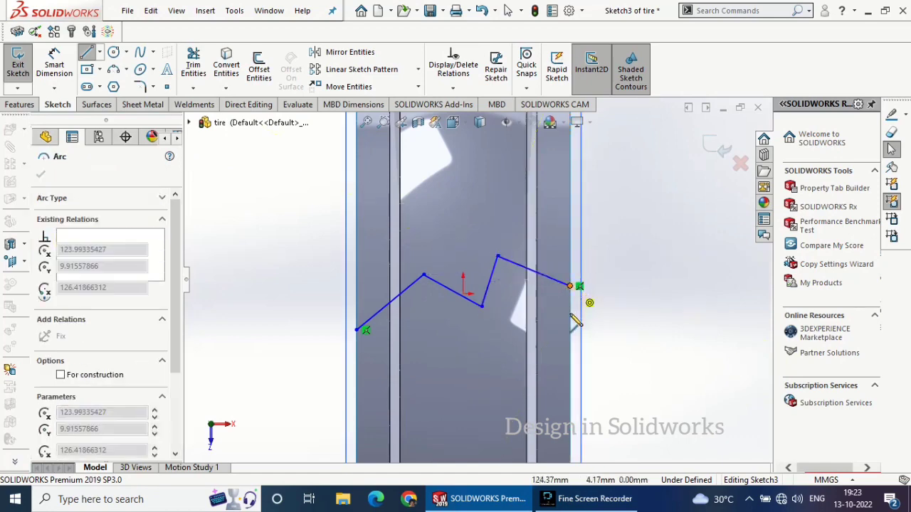
right_click(617, 282)
left_click(641, 291)
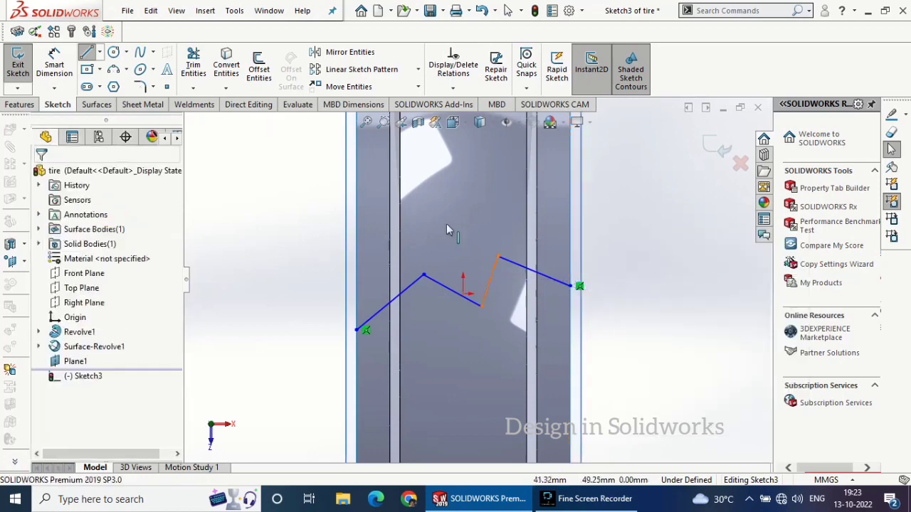
Draw a second four-segment zigzag just above the first, with both ends on the tire's side edges
left_click(87, 54)
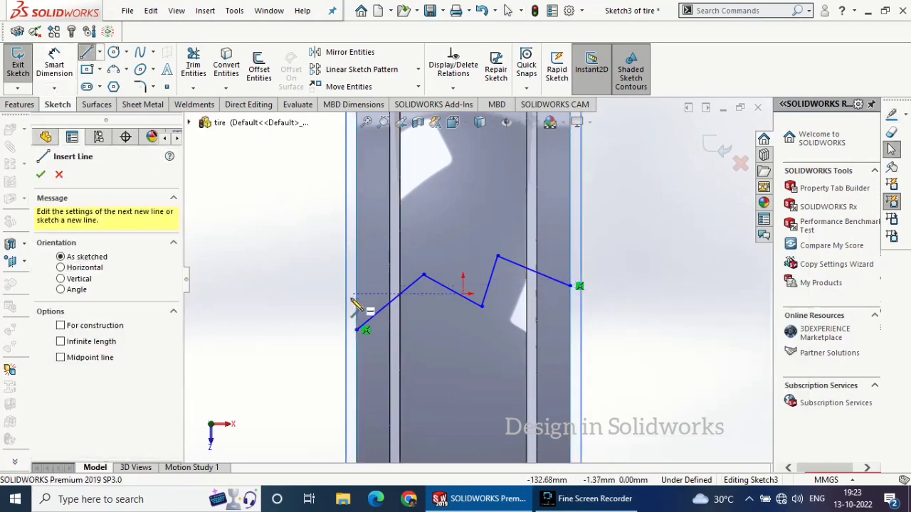
left_click(355, 297)
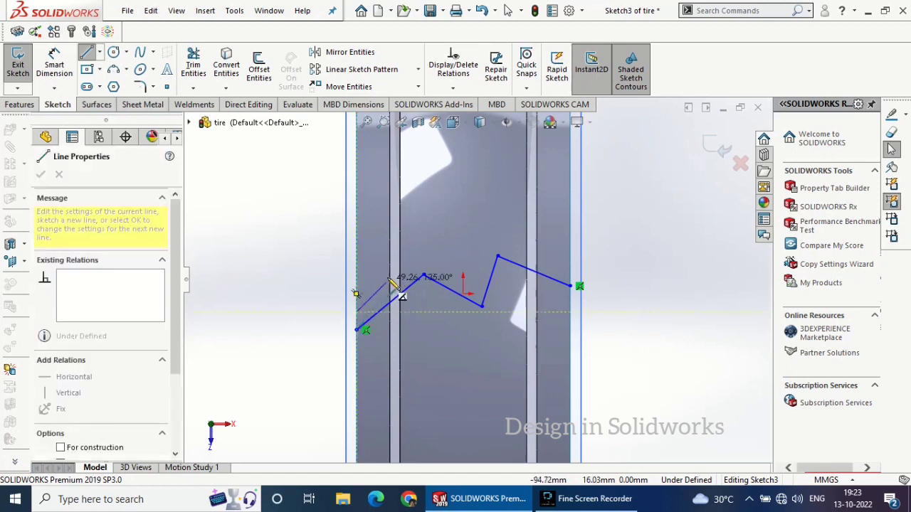
left_click(424, 260)
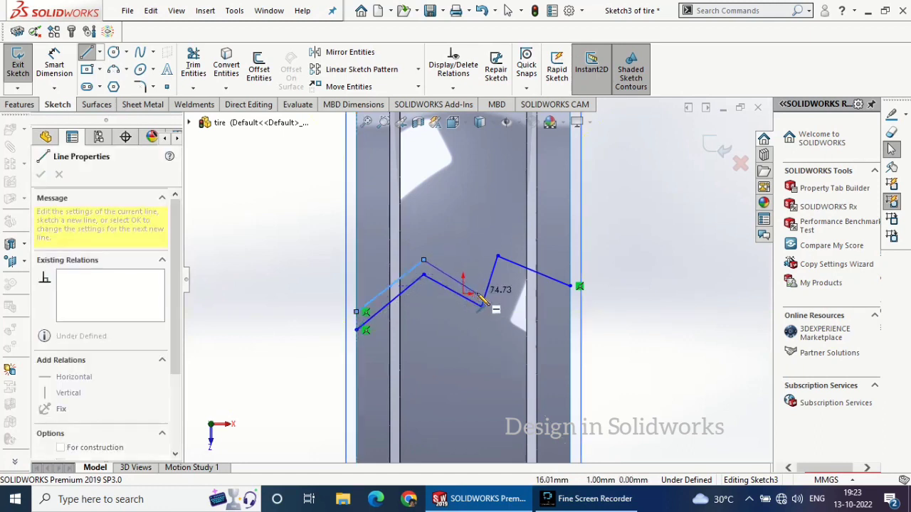
left_click(478, 294)
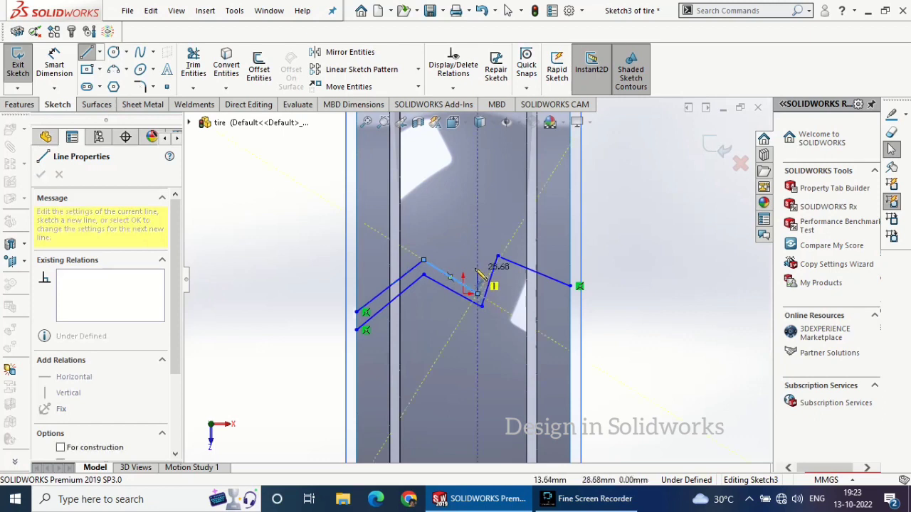
left_click(498, 232)
left_click(569, 255)
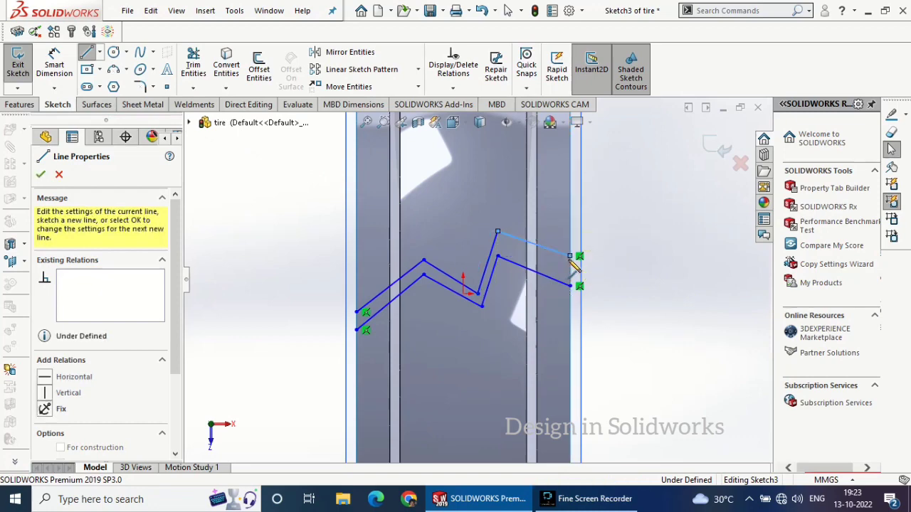
Make the upper zigzag's rightmost line horizontal and join the right ends of both zigzags with a vertical line
right_click(613, 245)
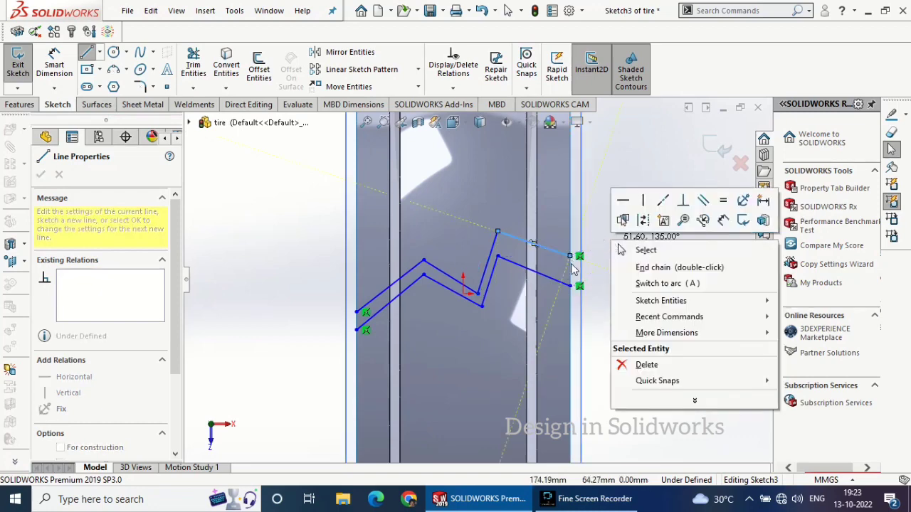
left_click(624, 201)
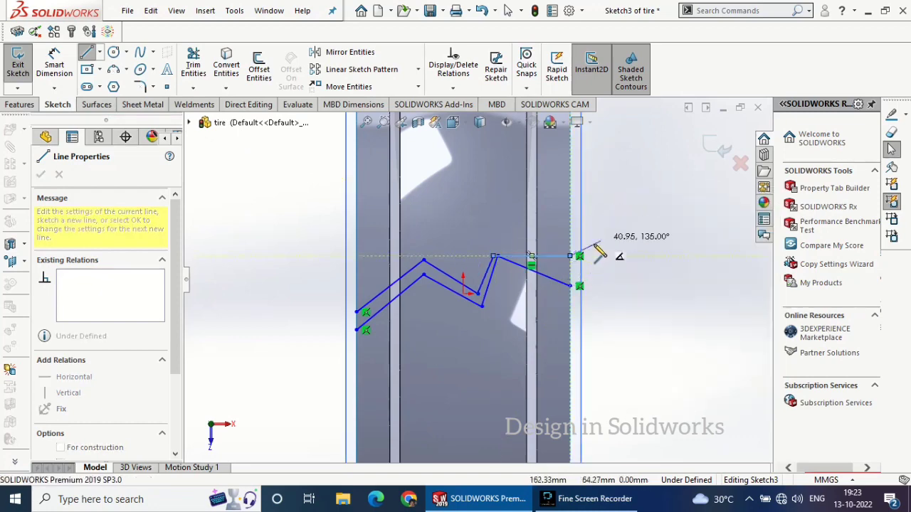
double_click(570, 287)
right_click(623, 280)
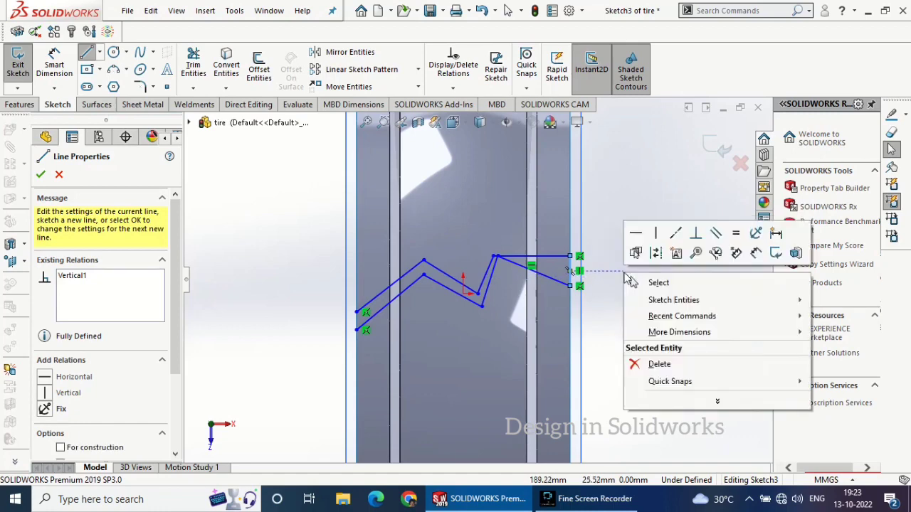
left_click(646, 282)
Suppress the horizontal relation on the upper rightmost line and raise its inner corner to about X 40.5, Y 71.4 mm
right_click(535, 260)
key("Escape")
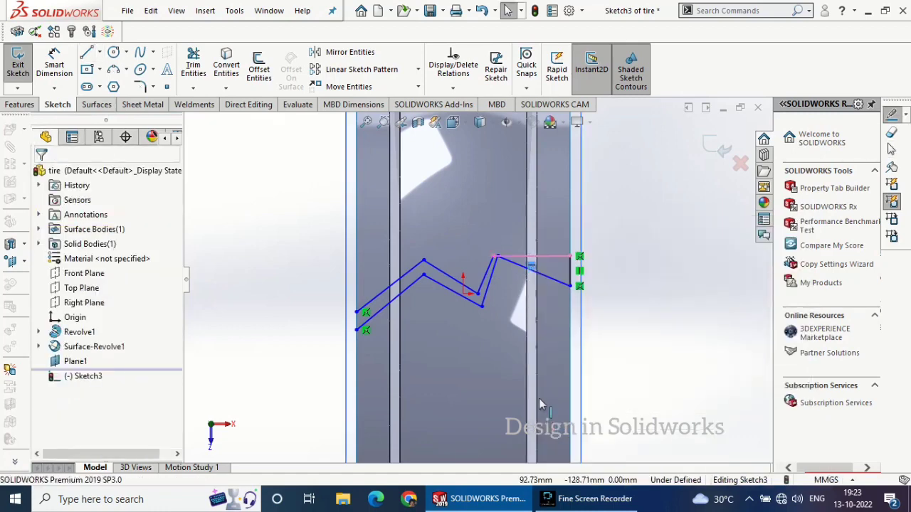
left_click(496, 256)
left_click_drag(496, 256, 499, 235)
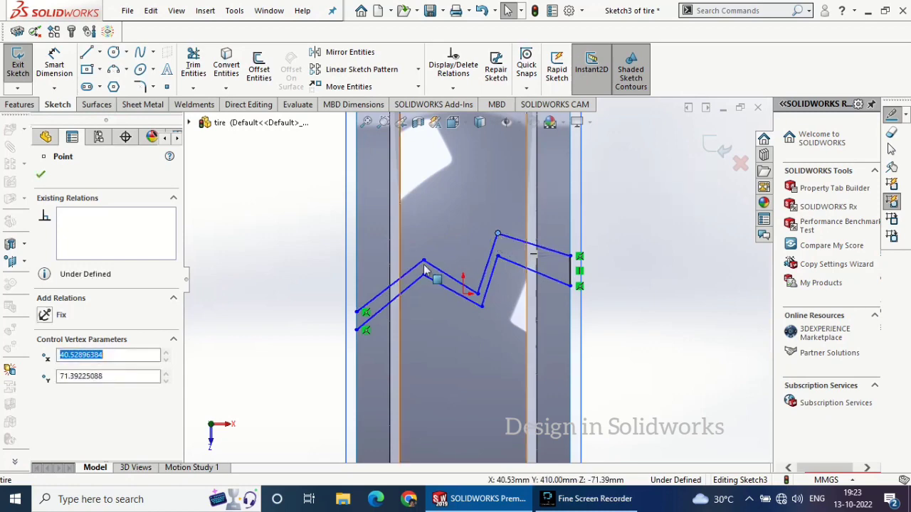
left_click(40, 174)
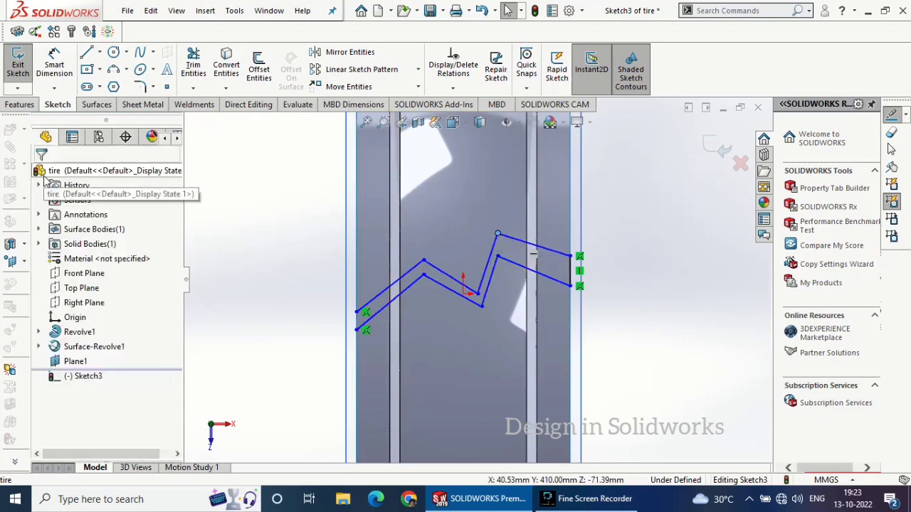
Round all six inner corners of the zigzag band with 5 mm sketch fillets
left_click(140, 86)
scroll(393, 304, "down", 2)
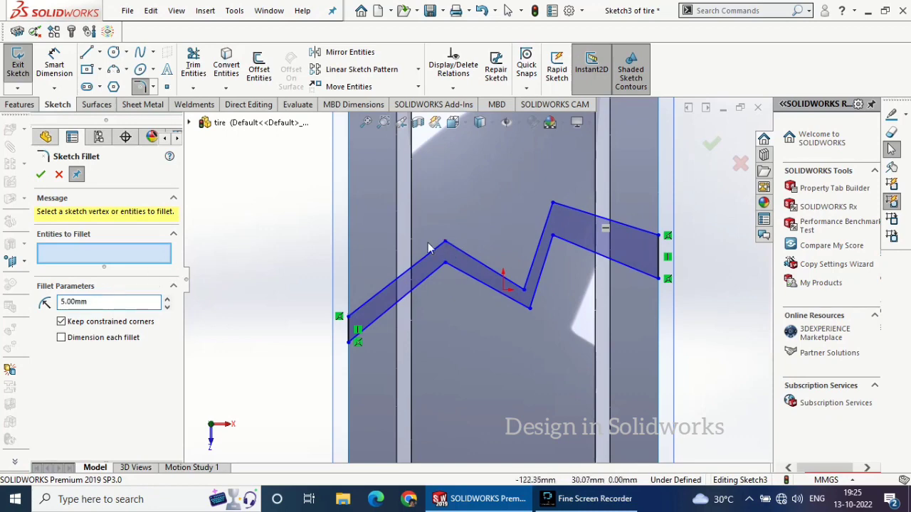
left_click(447, 263)
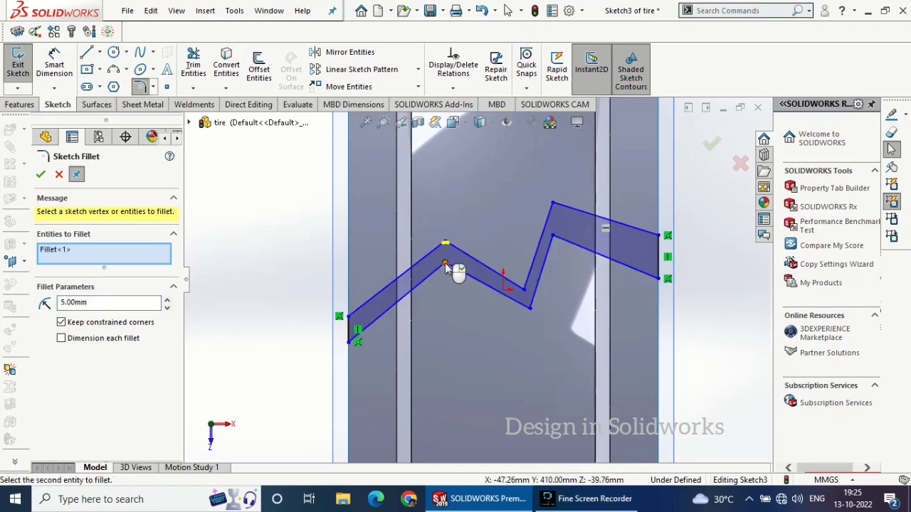
left_click(445, 265)
left_click(530, 304)
left_click(528, 289)
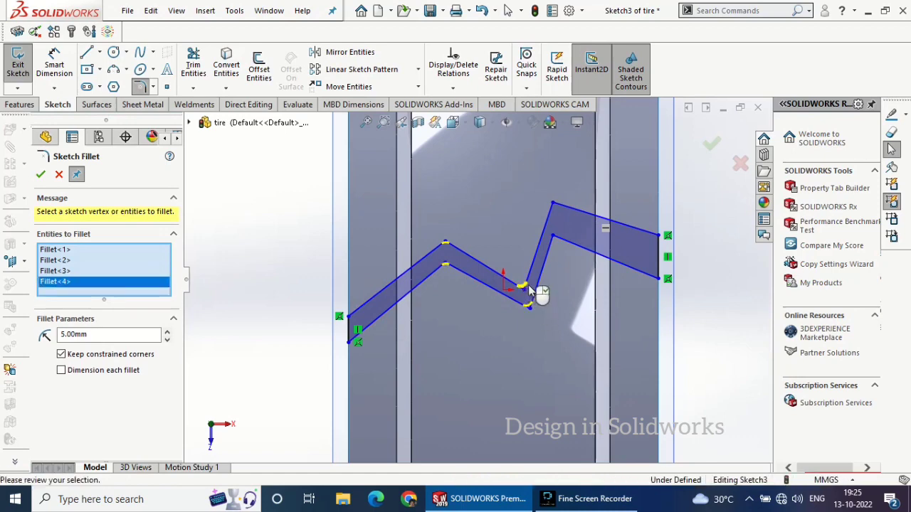
left_click(554, 205)
left_click(554, 239)
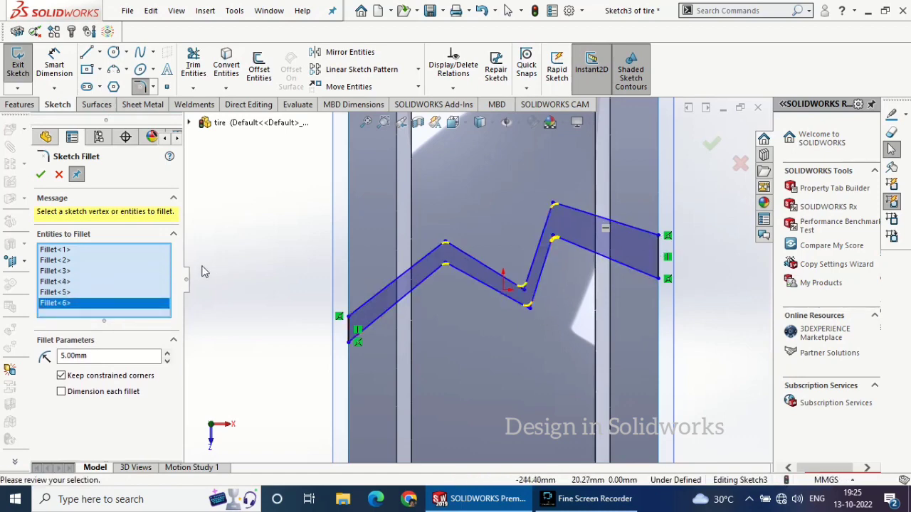
left_click(41, 176)
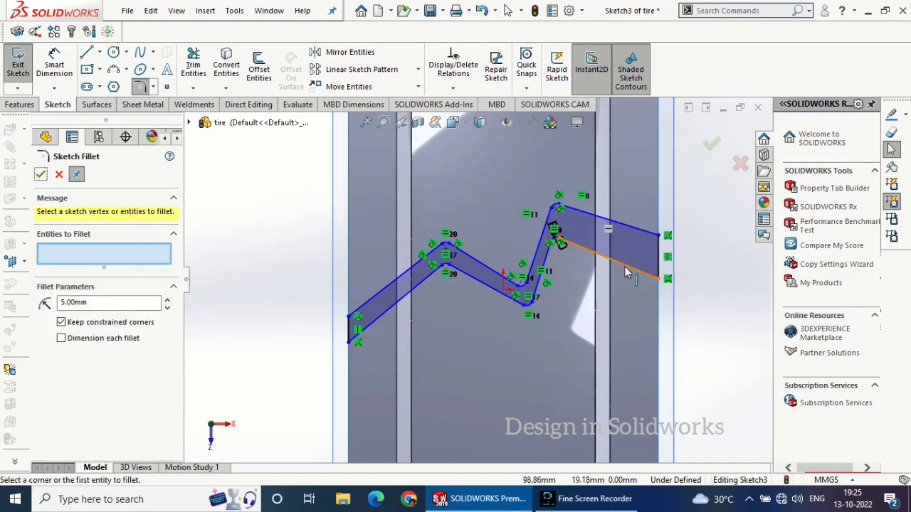
left_click(624, 269)
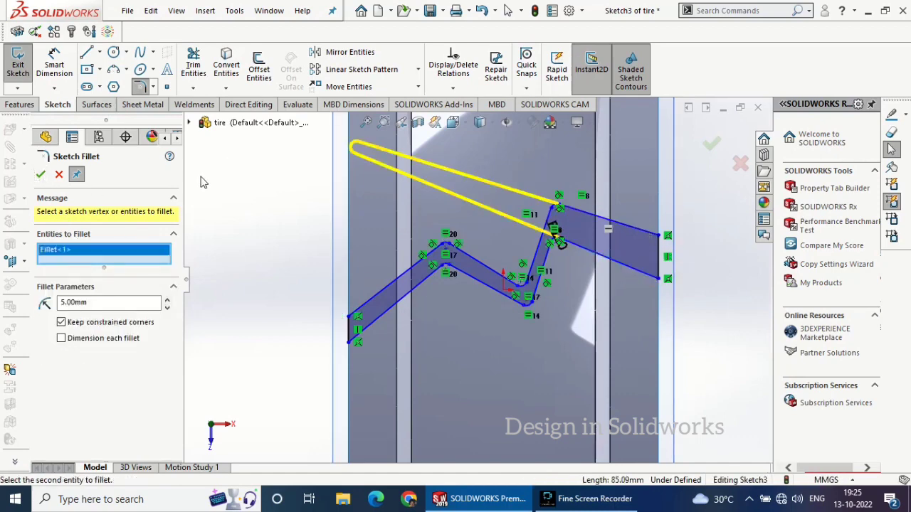
key("Escape")
Make the upper and lower lines at the zigzag band's right end parallel
left_click(632, 228)
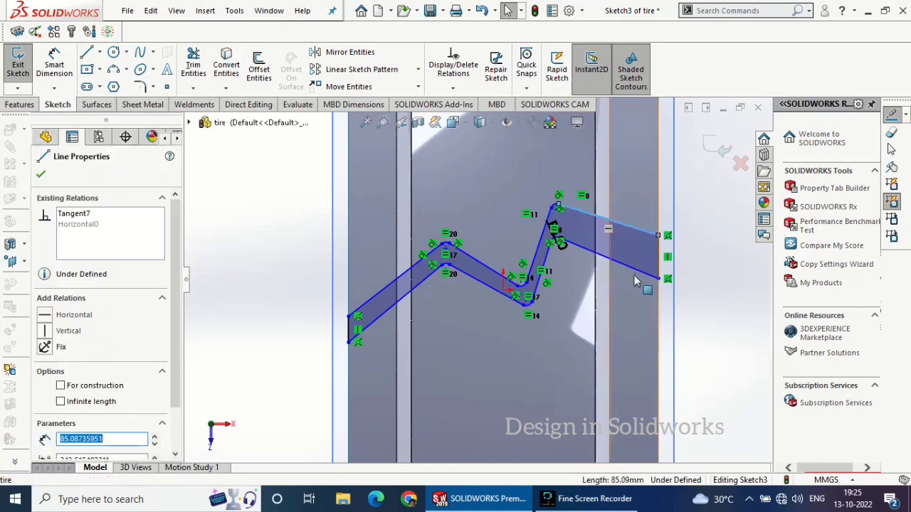
left_click(633, 270, "ctrl")
left_click(755, 215)
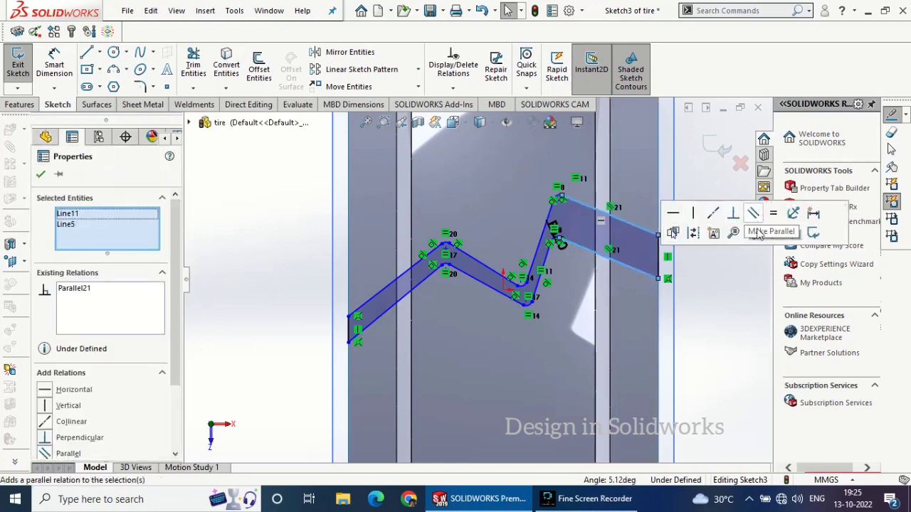
Make the upper and lower lines at the zigzag band's left end parallel
left_click(41, 175)
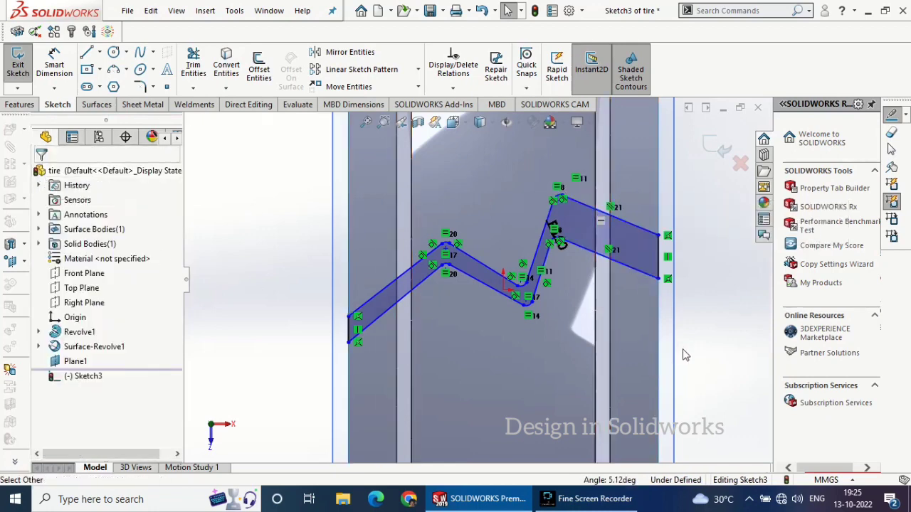
left_click(376, 299)
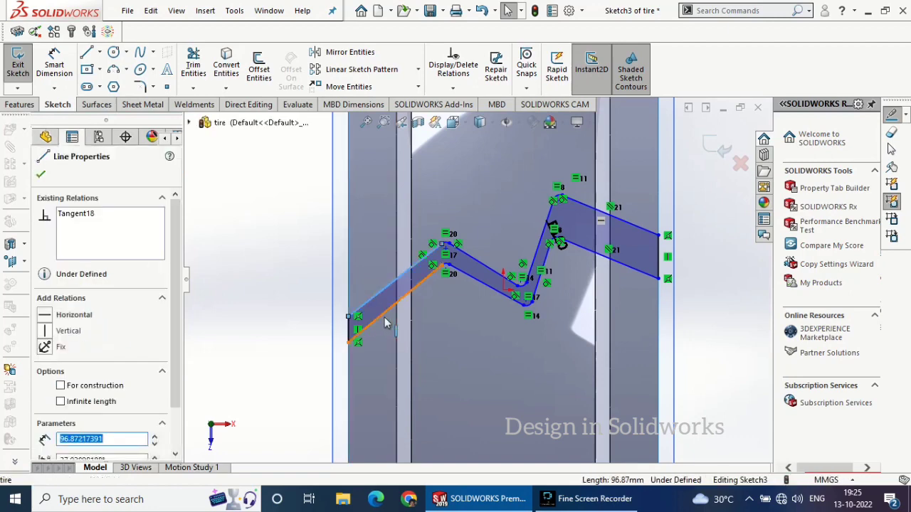
left_click(386, 317, "ctrl")
left_click(504, 259)
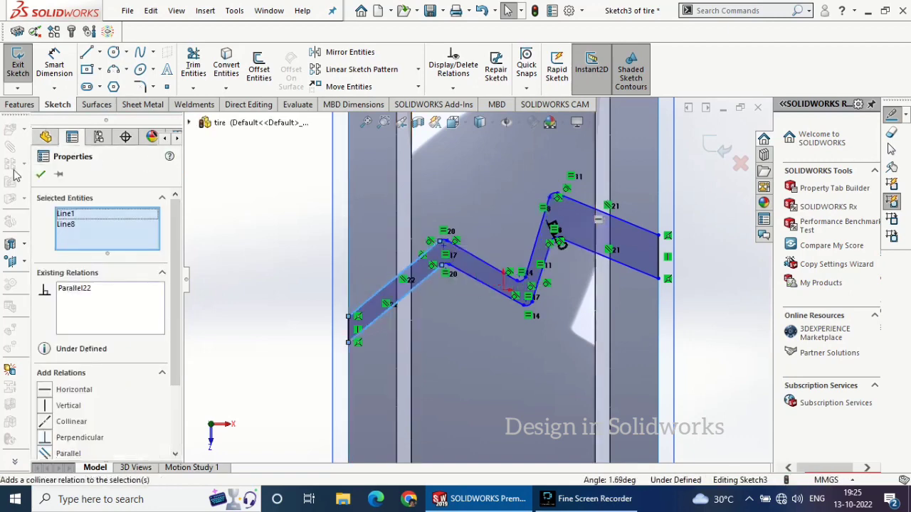
left_click(40, 176)
Cut-extrude the zigzag band from the sketch plane up to the revolved tread surface Surface-Revolve1
left_click(19, 104)
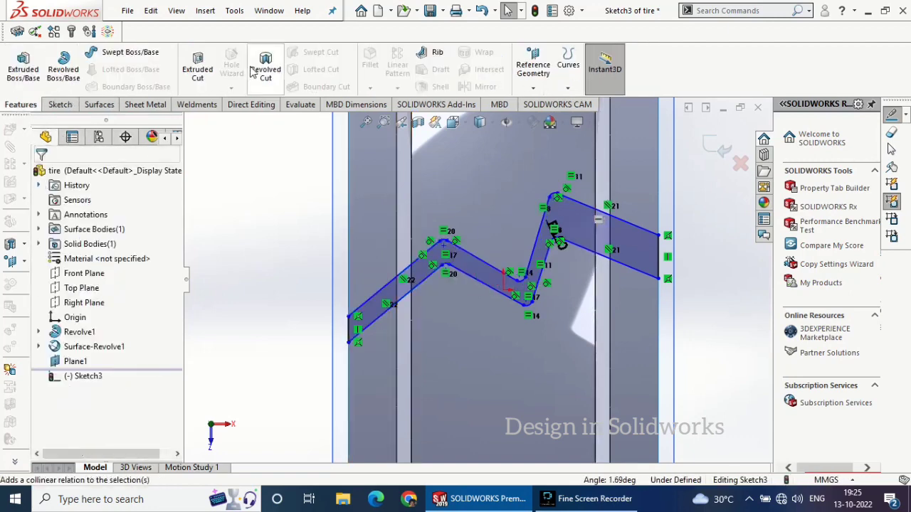
left_click(197, 69)
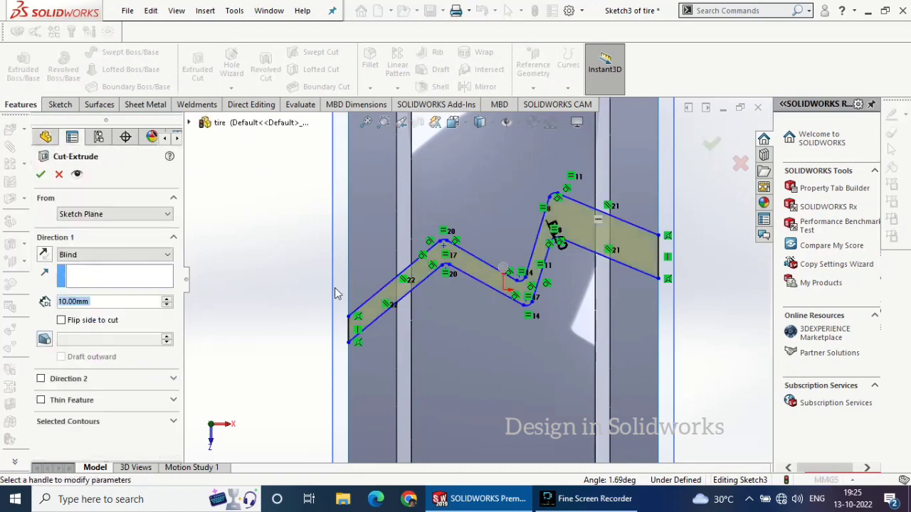
mouse_move(335, 252)
middle_mouse_down()
mouse_move(332, 197)
mouse_move(350, 164)
mouse_move(338, 239)
middle_mouse_up()
left_click(103, 256)
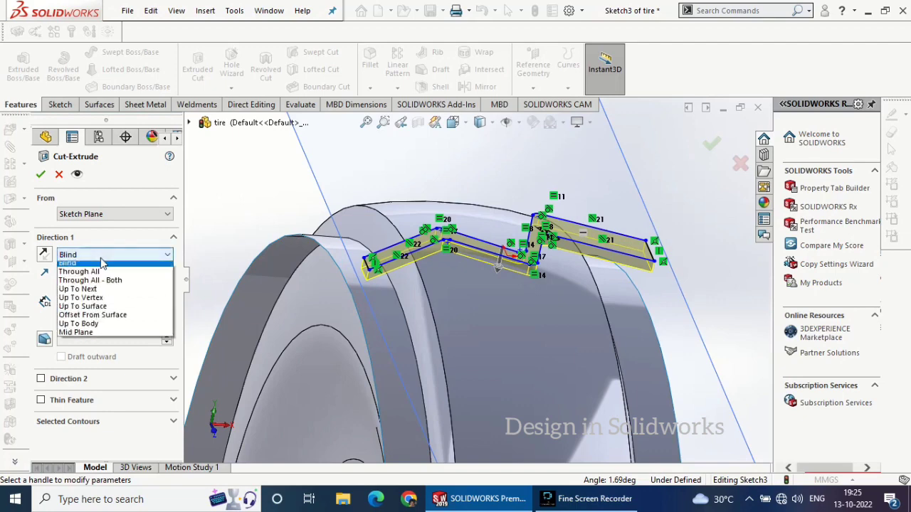
left_click(116, 308)
left_click(329, 255)
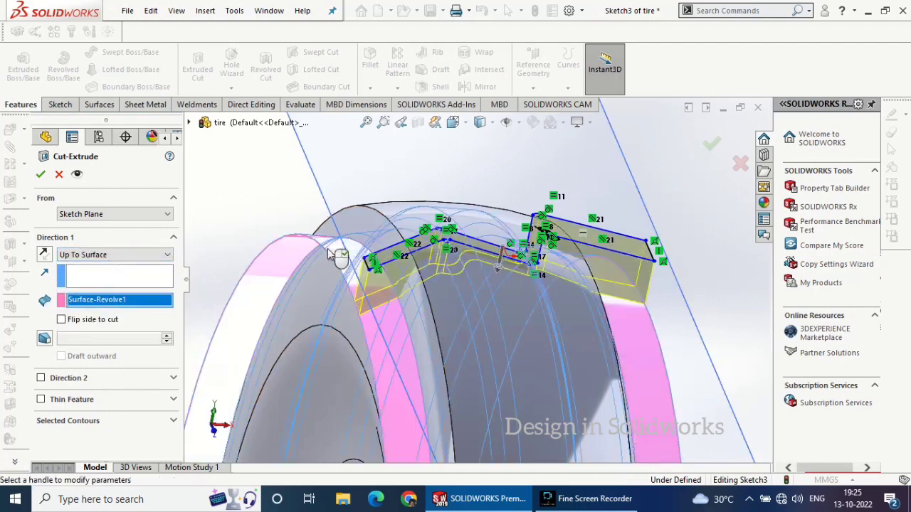
left_click(41, 175)
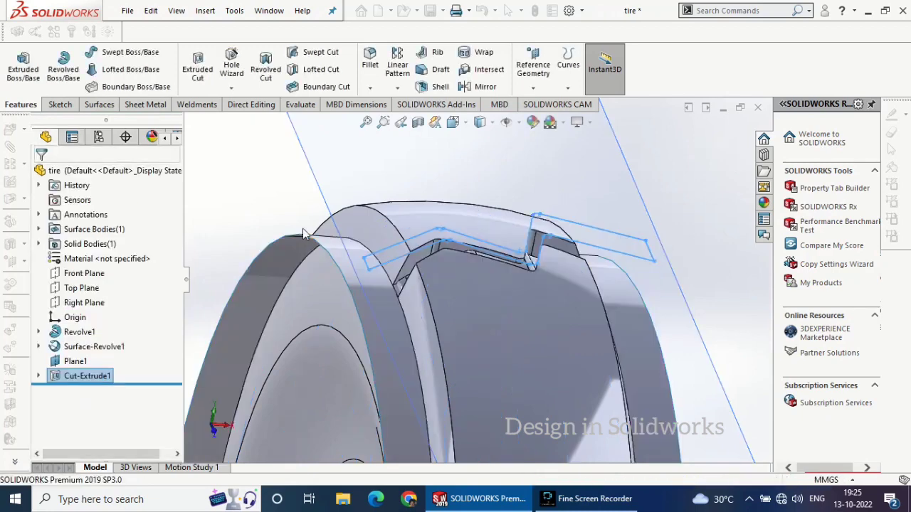
Hide Plane1 and the revolved tread surface so only the tire body with the zigzag groove is shown
left_click(366, 306)
left_click(447, 269)
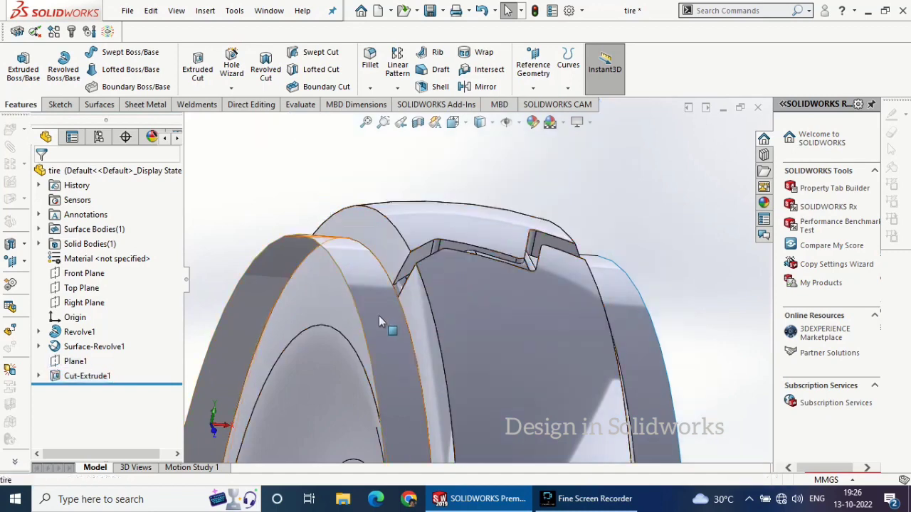
left_click(378, 315)
left_click(439, 281)
scroll(463, 283, "up", 5)
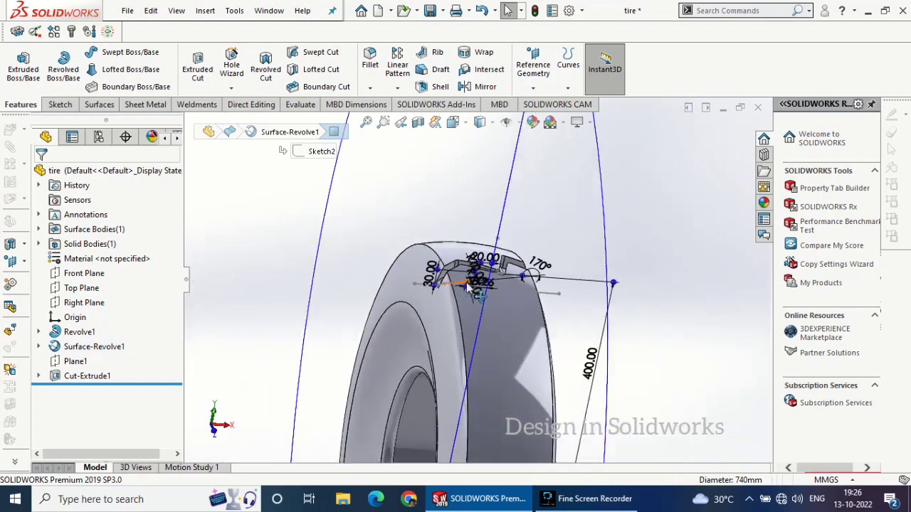
left_click(219, 275)
Start a circular feature pattern with the circular edge of the tire's center hole as its rotation reference
scroll(525, 267, "down", 5)
mouse_move(526, 271)
middle_mouse_down()
mouse_move(531, 311)
mouse_move(551, 316)
mouse_move(548, 324)
mouse_move(520, 310)
middle_mouse_up()
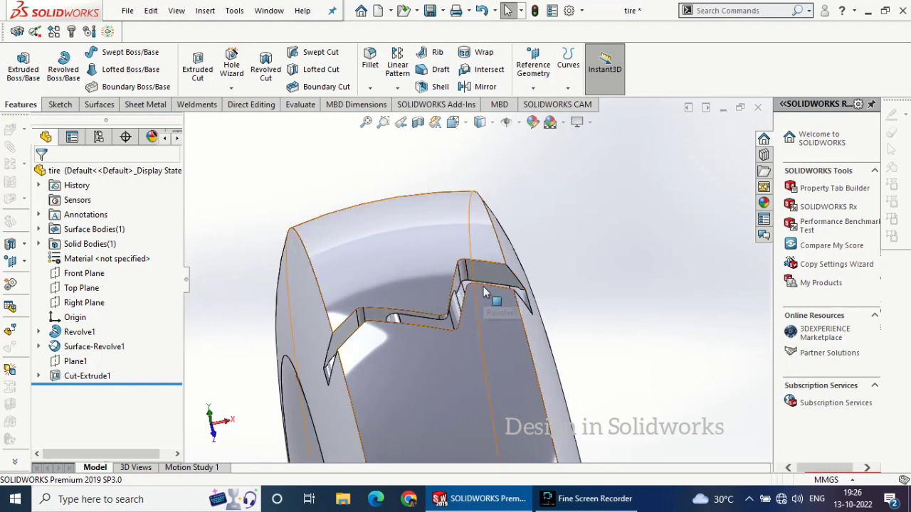
middle_click_drag(483, 287, 540, 294)
scroll(541, 288, "up", 6)
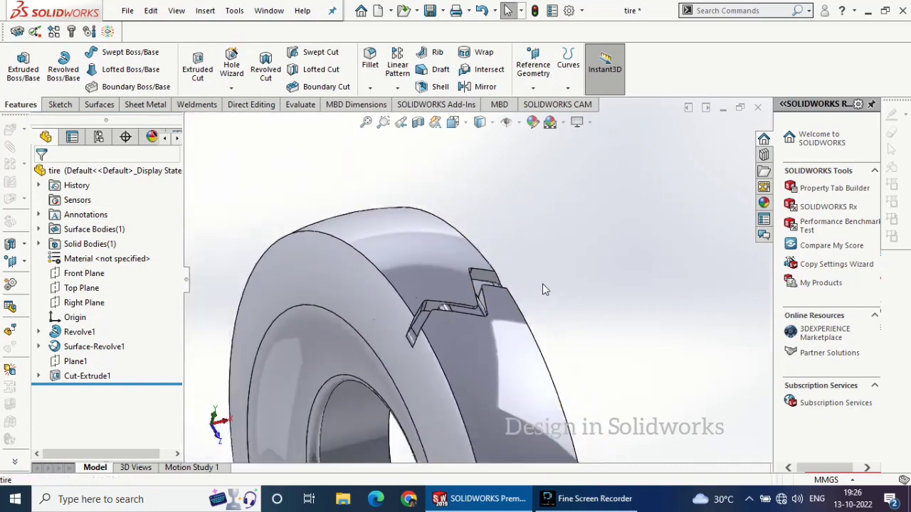
left_click(390, 69)
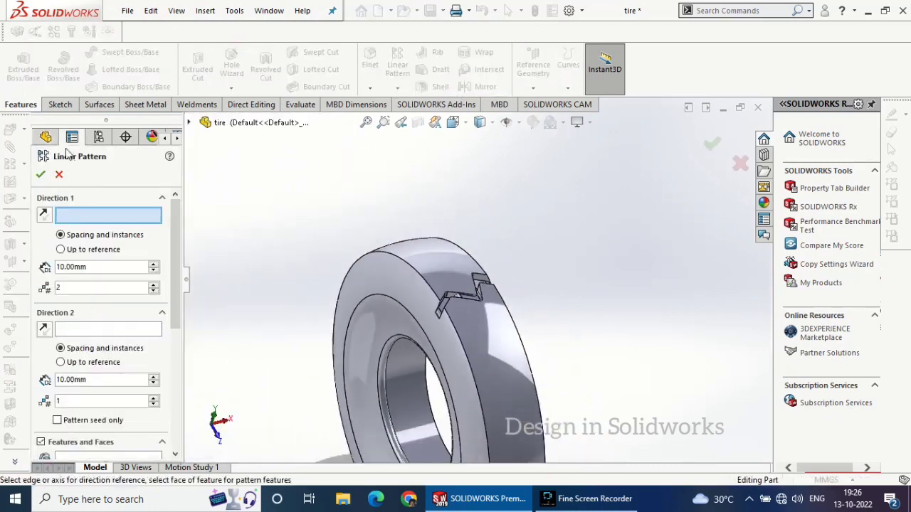
key("Escape")
left_click(397, 87)
left_click(423, 120)
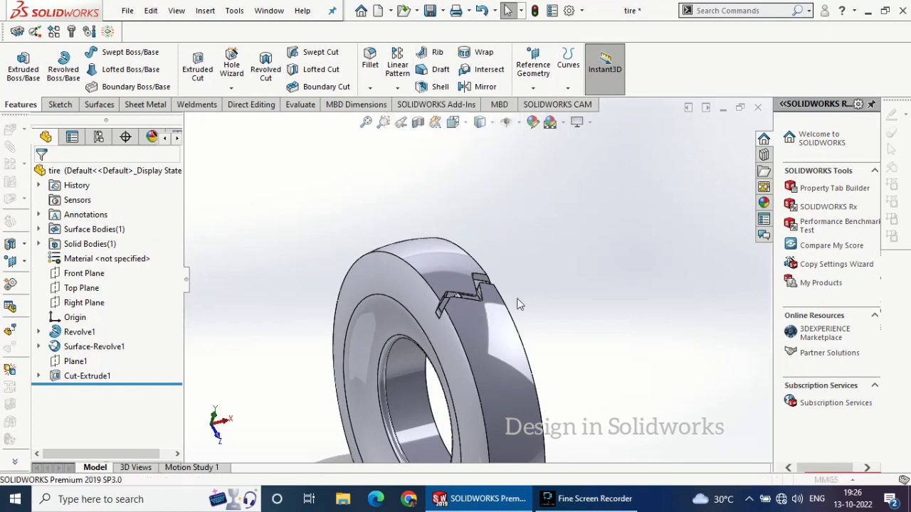
left_click(387, 363)
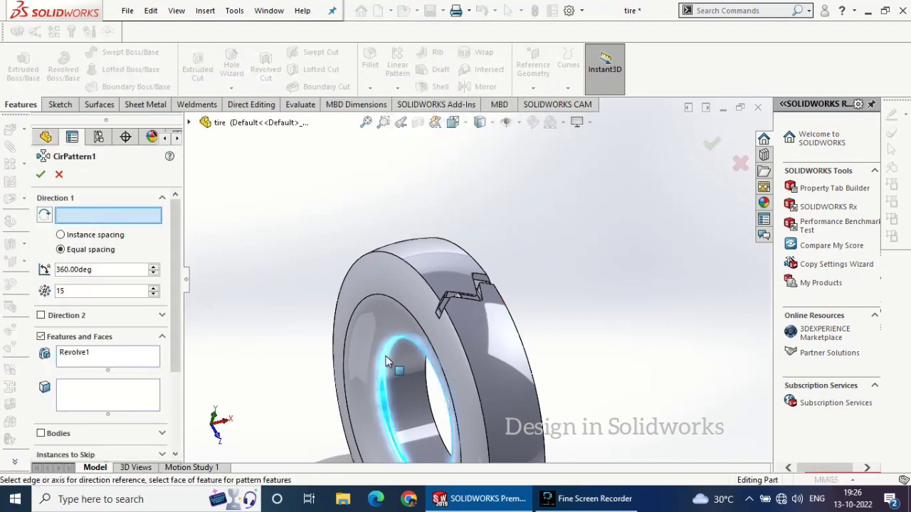
left_click(205, 122)
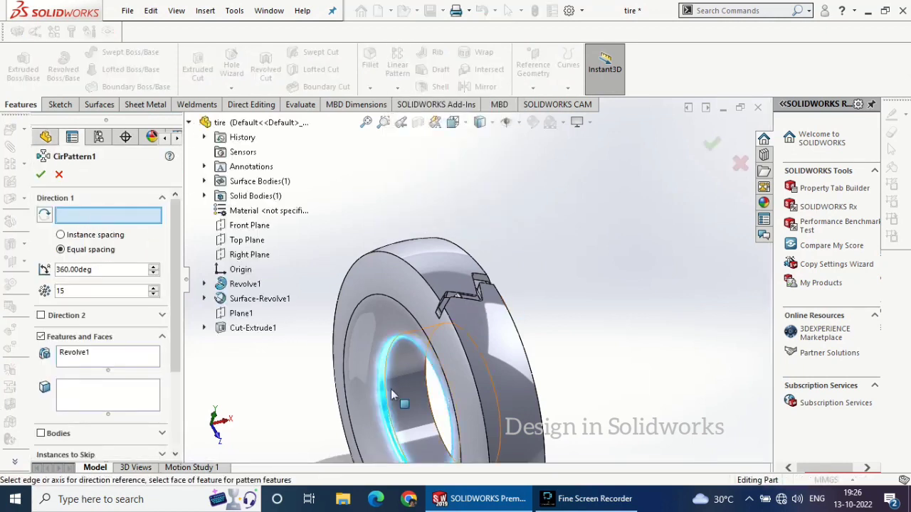
left_click(400, 341)
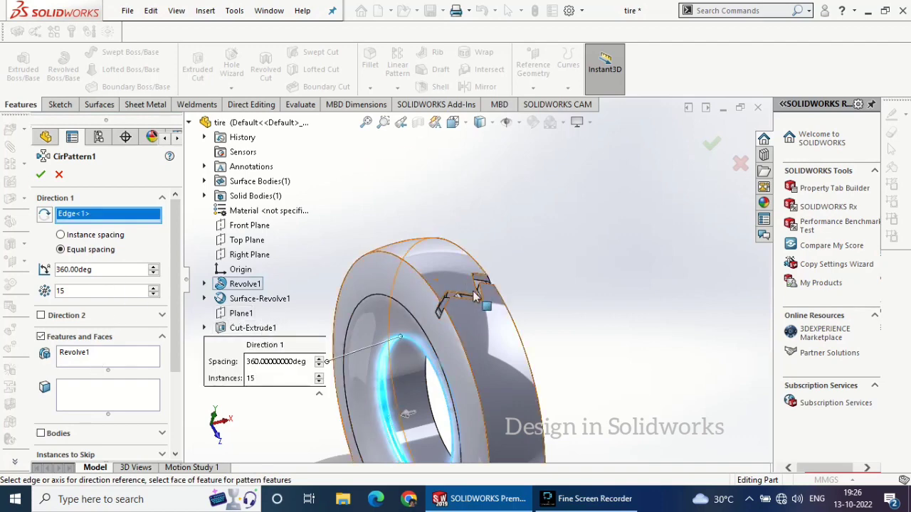
Create the circular pattern of Revolve1 with 30 equally spaced instances over 360 degrees
left_click(110, 361)
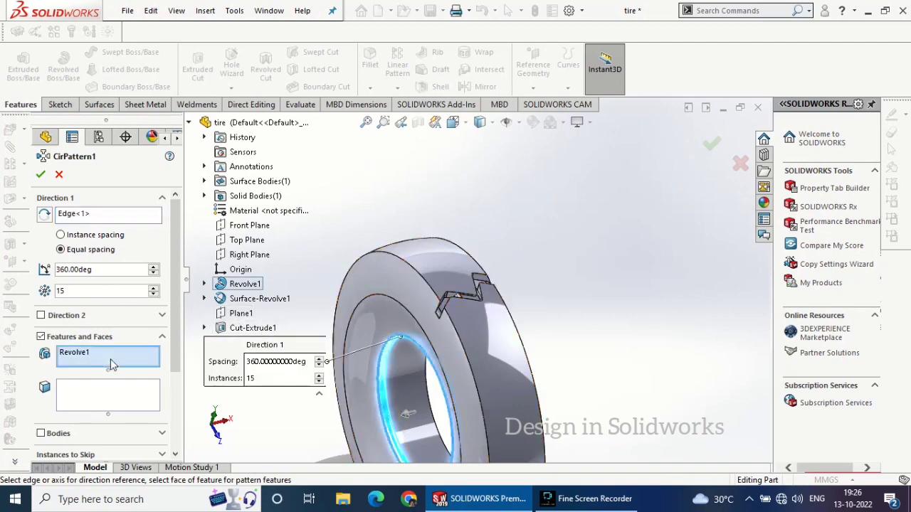
left_click(153, 288)
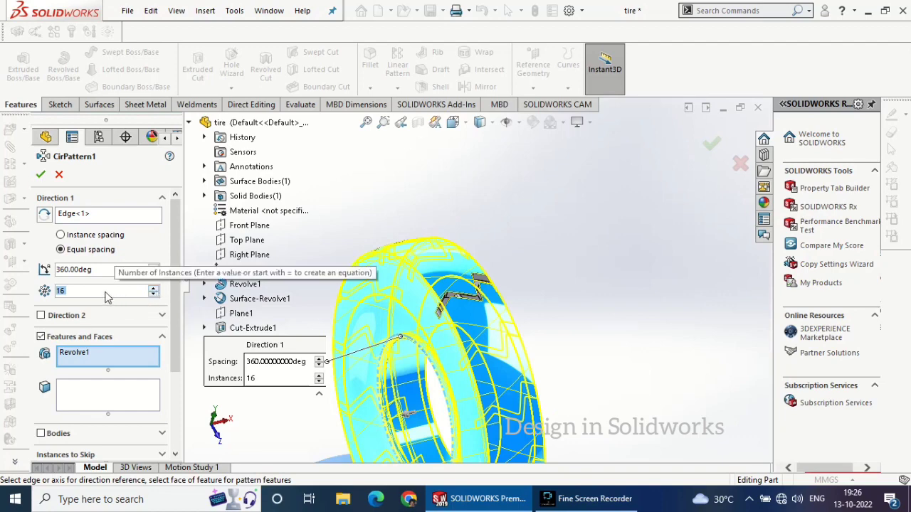
type("30")
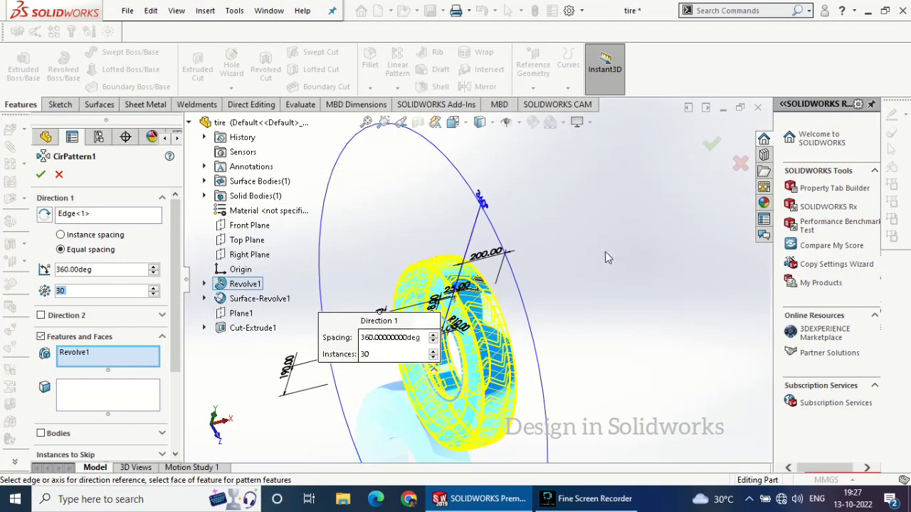
mouse_move(604, 252)
middle_mouse_down()
mouse_move(617, 262)
mouse_move(478, 229)
middle_mouse_up()
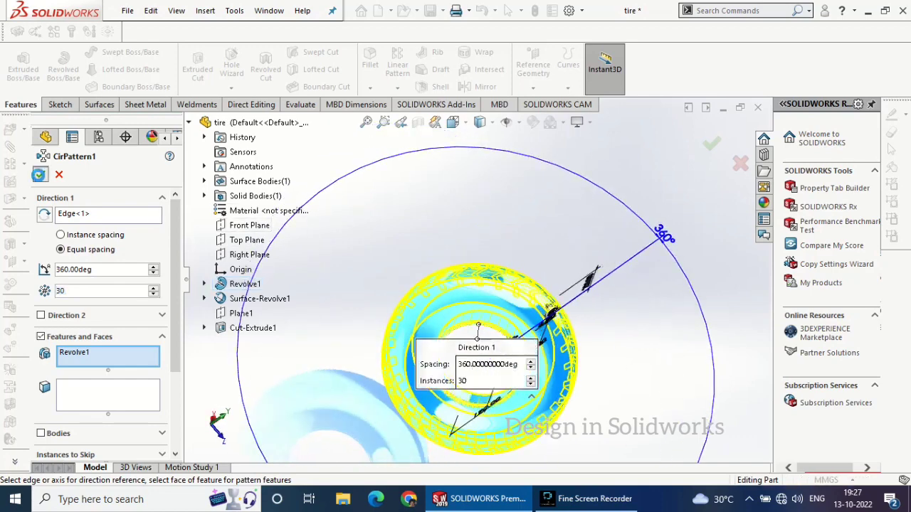
left_click(41, 174)
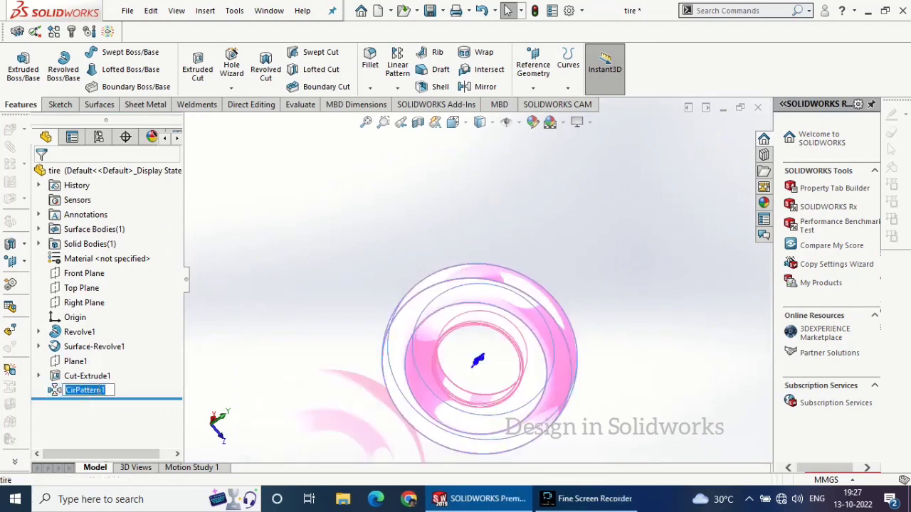
Edit the circular pattern and try to rebuild it with the Geometry pattern option enabled
left_click(92, 396)
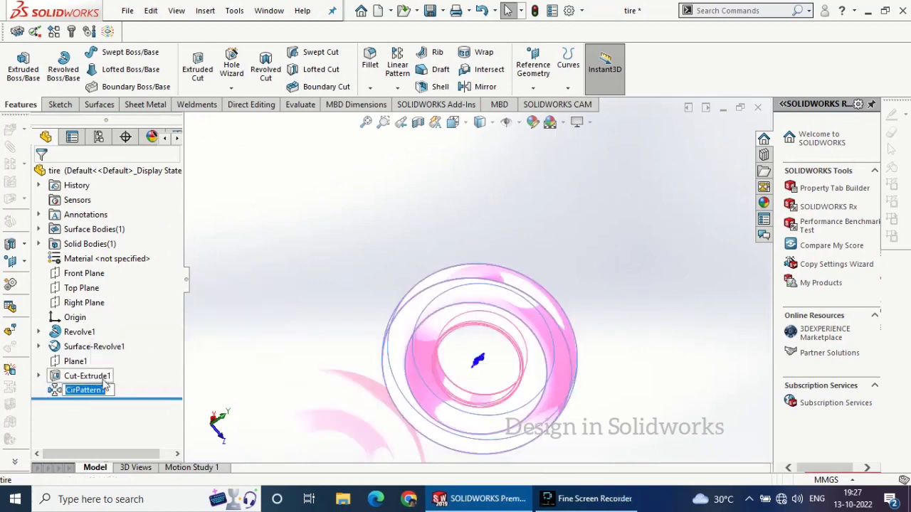
left_click(81, 393)
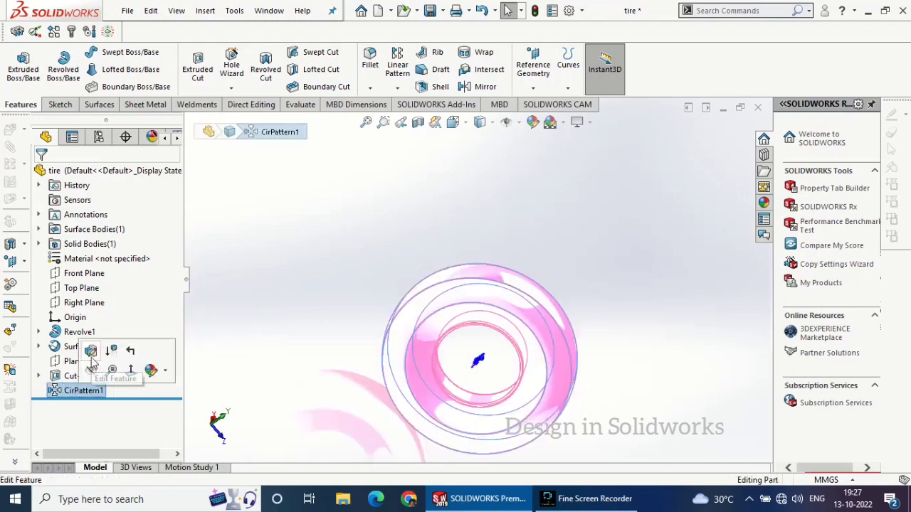
left_click(90, 350)
scroll(477, 319, "down", 2)
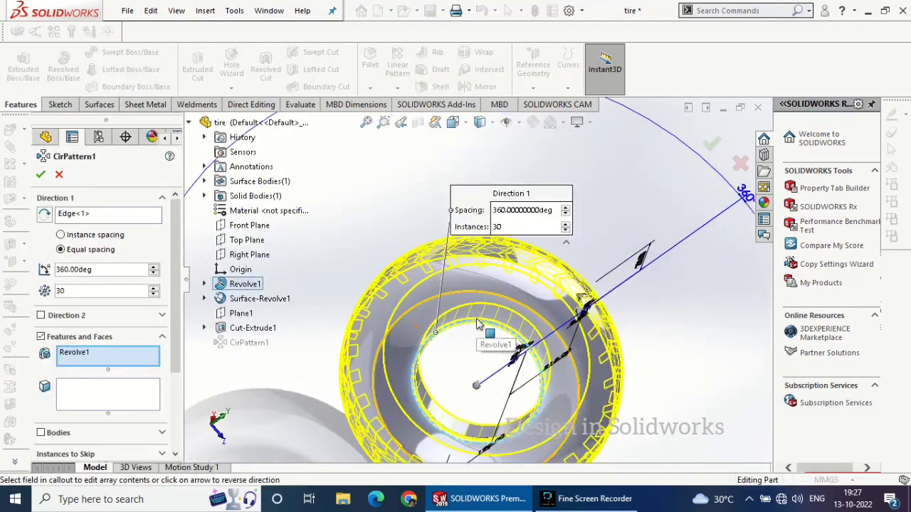
middle_click_drag(477, 318, 425, 268)
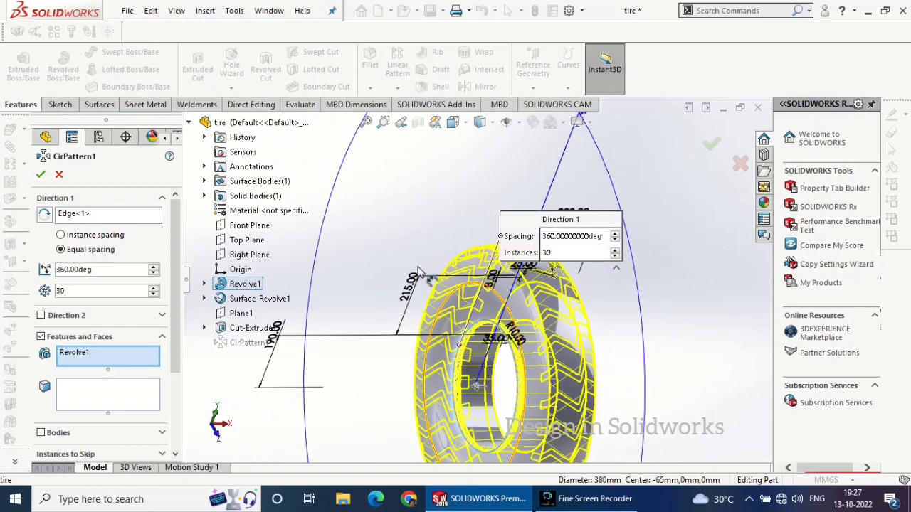
scroll(124, 377, "down", 3)
left_click(124, 373)
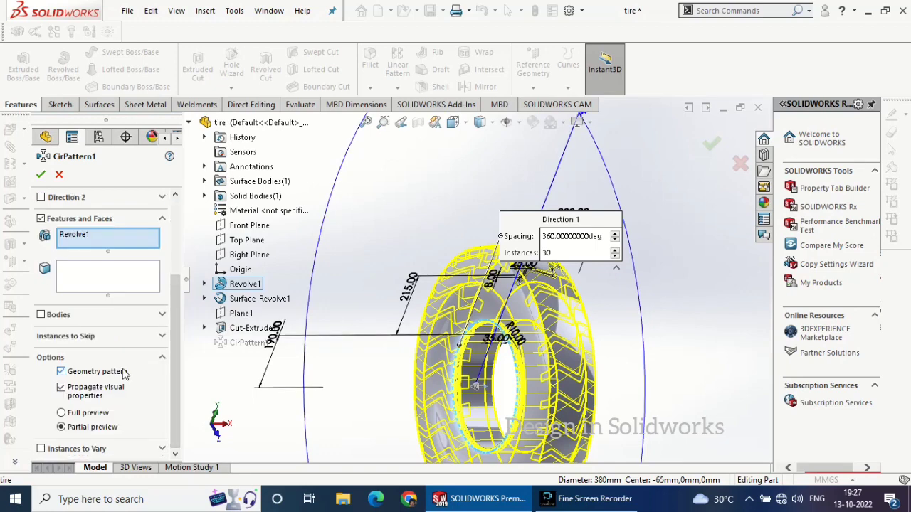
left_click(41, 176)
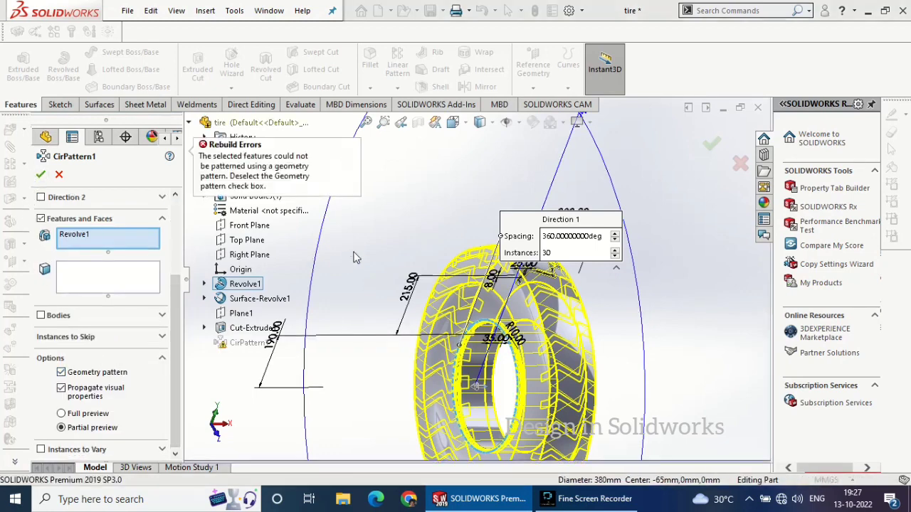
Turn the Geometry pattern option off again and accept the 30-instance circular pattern
left_click(61, 372)
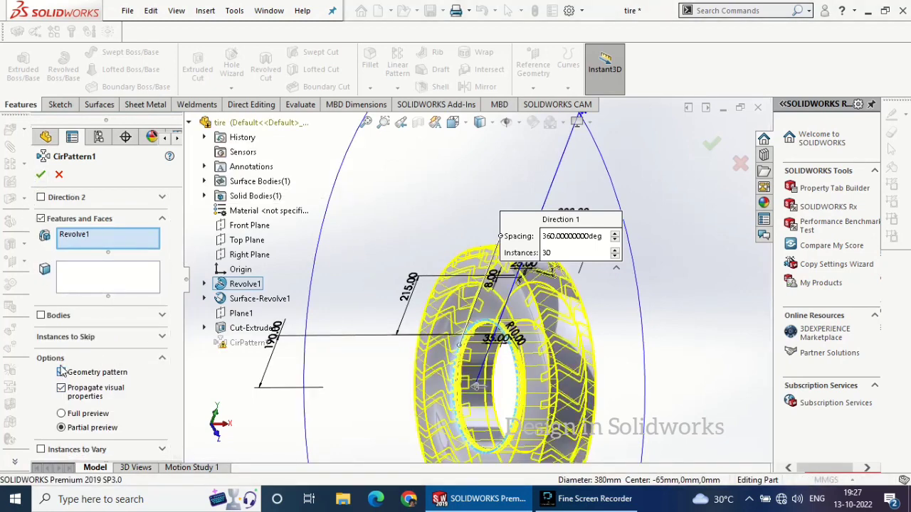
scroll(170, 261, "up", 3)
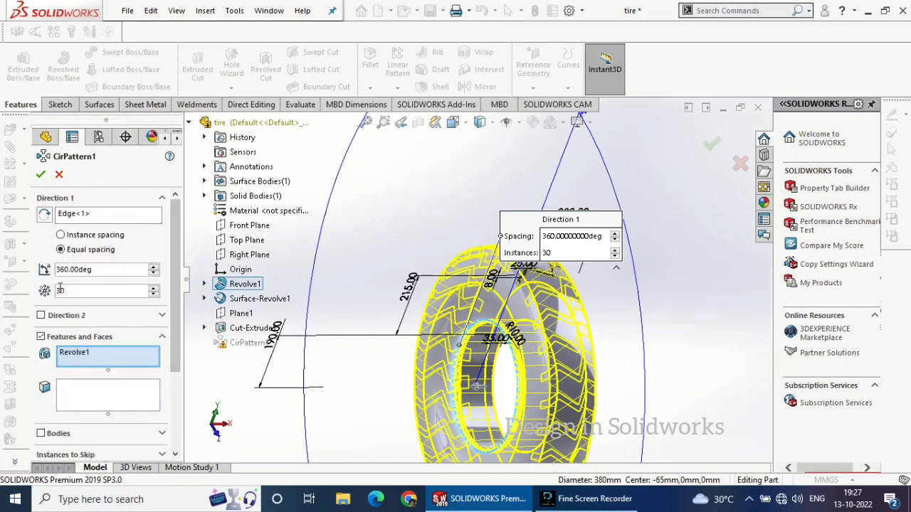
left_click(37, 175)
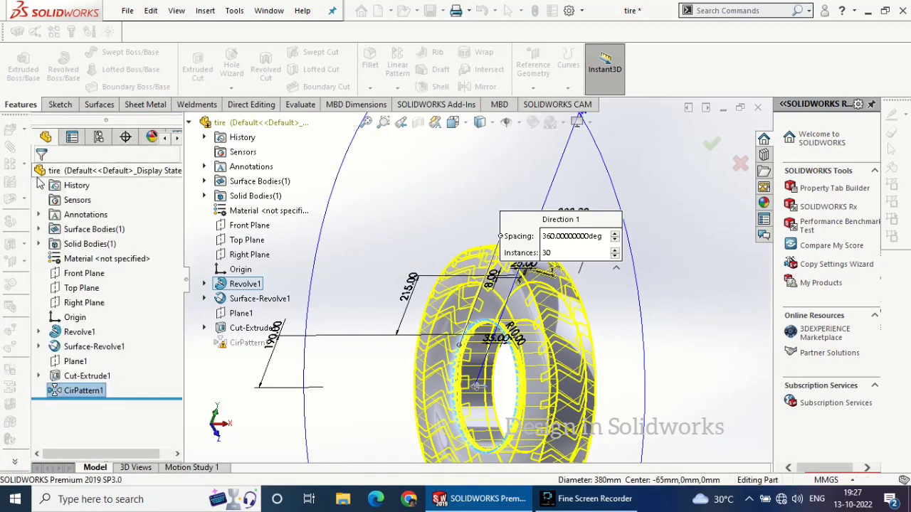
left_click(89, 378)
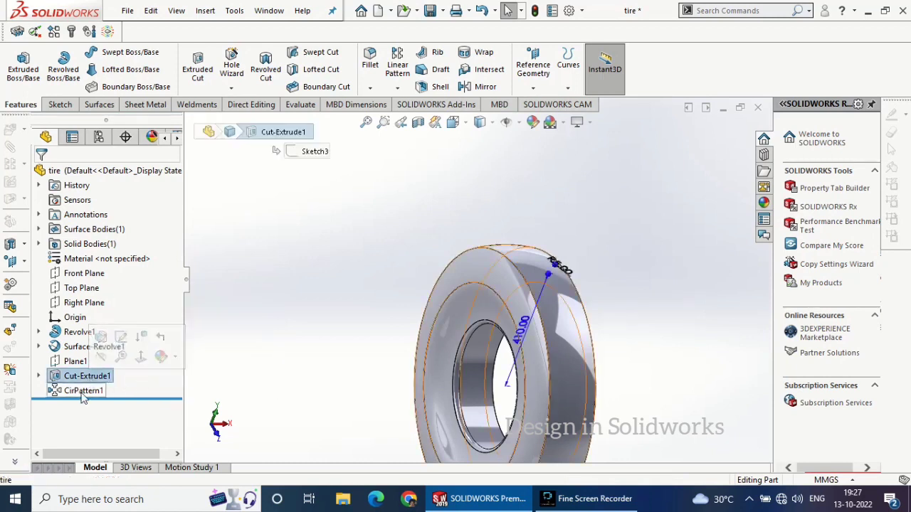
left_click(83, 392)
left_click(223, 348)
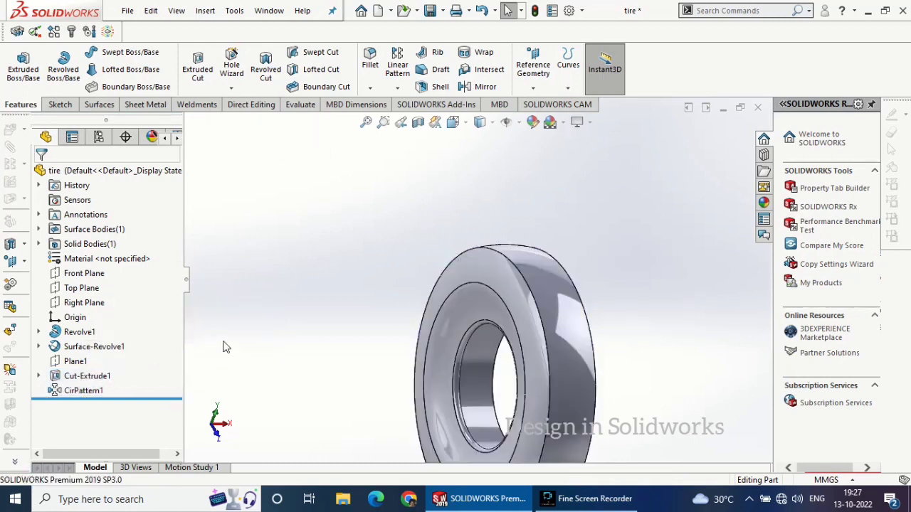